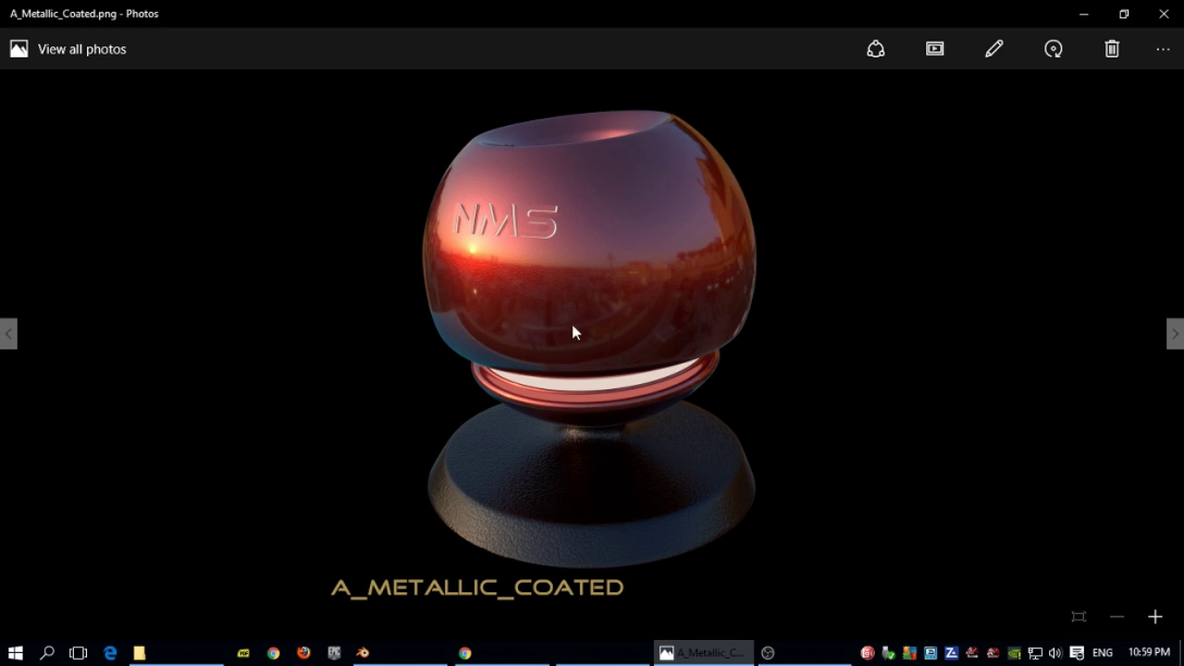
- Browse the rendered shader ball previews for the metal, LED emission and glass materials
key("Left")
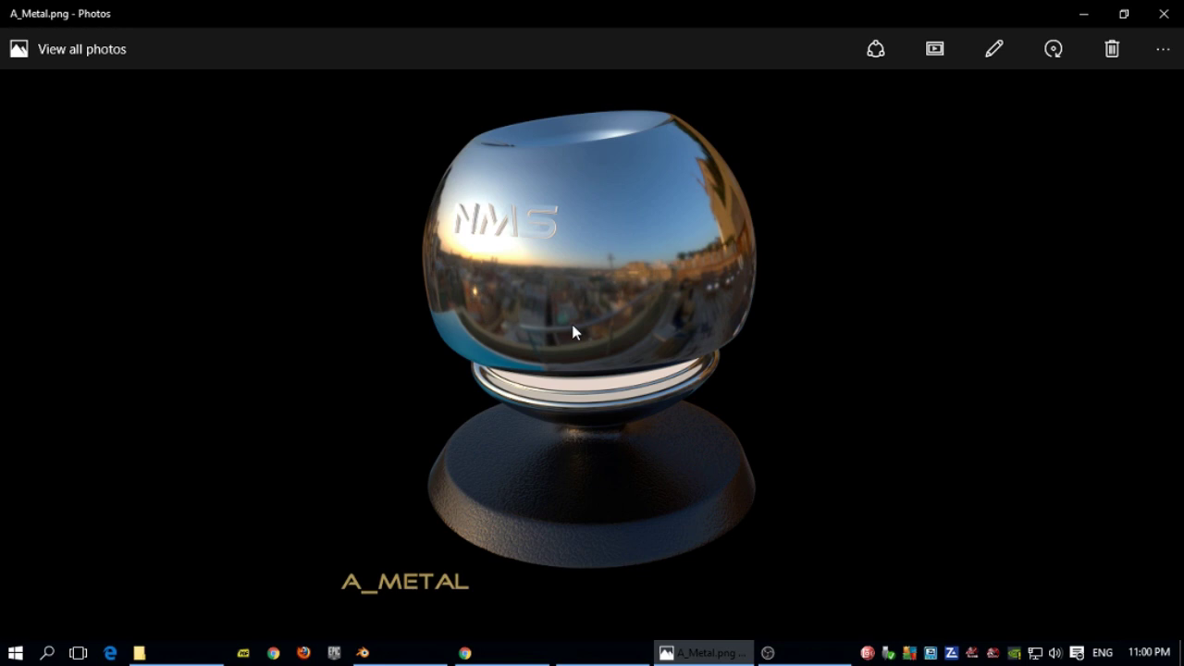
key("Left")
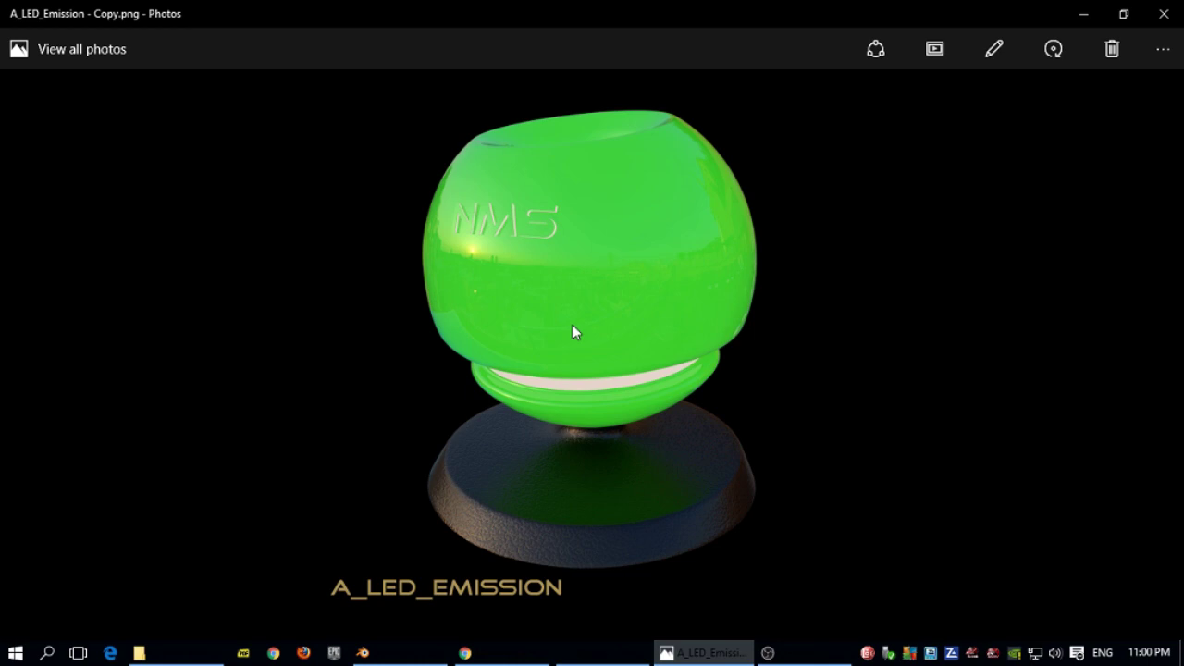
key("Left")
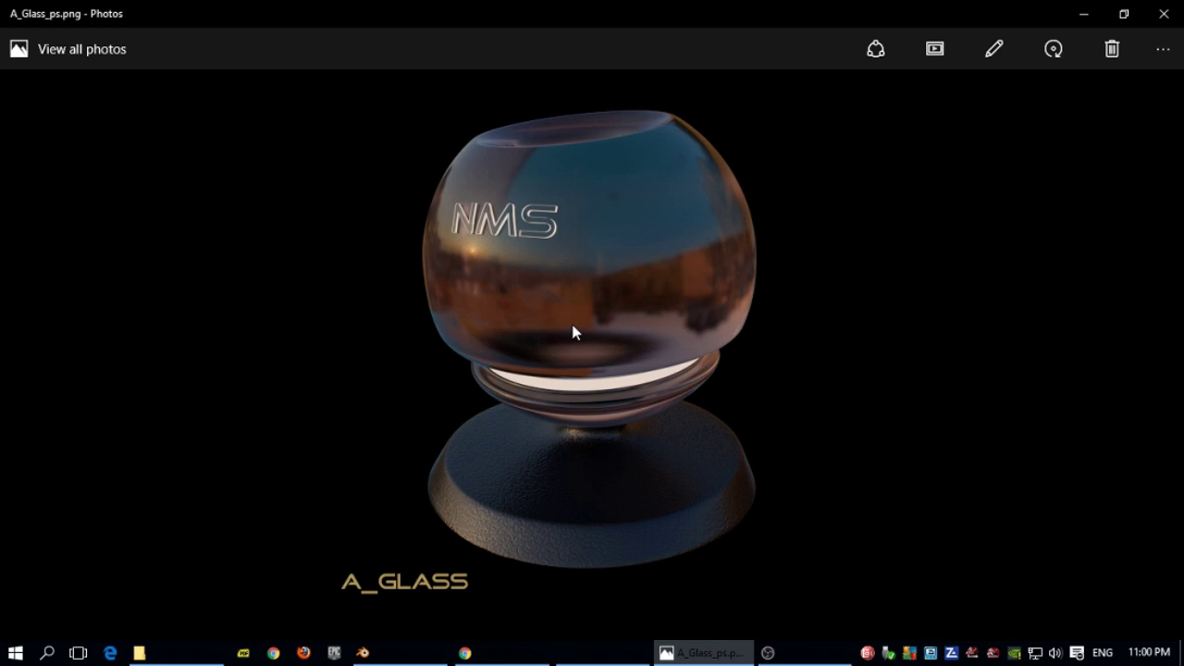
key("Right")
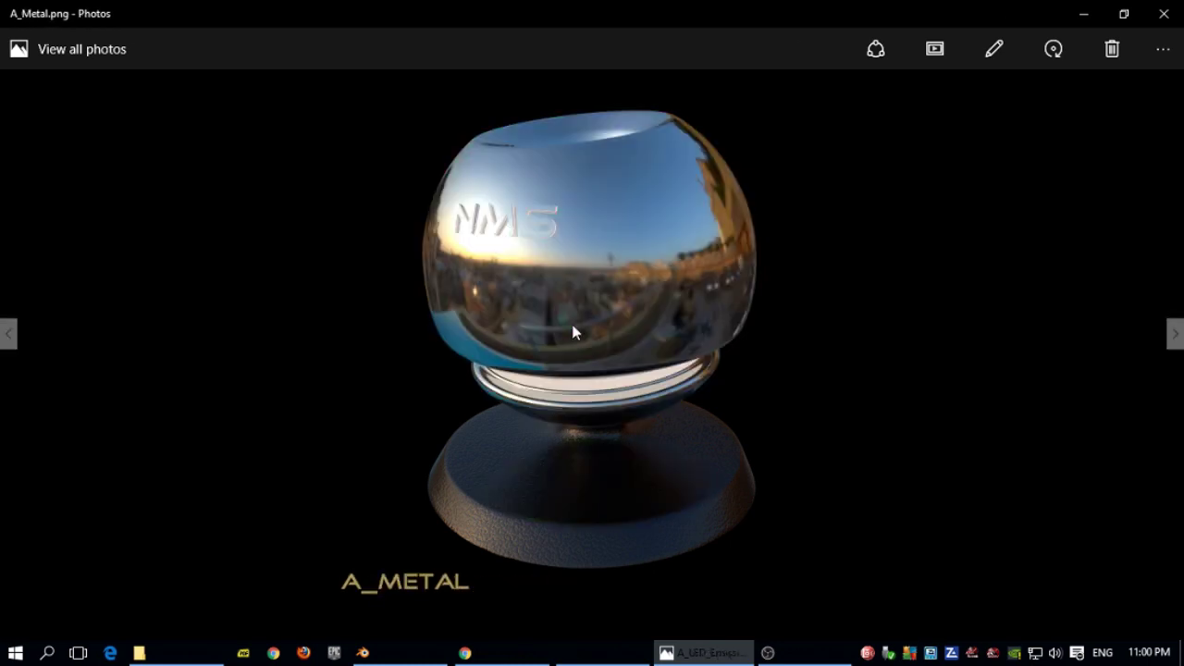
- Switch to Blender and change the second 3D view into a Node Editor showing the World shader nodes
left_click(363, 653)
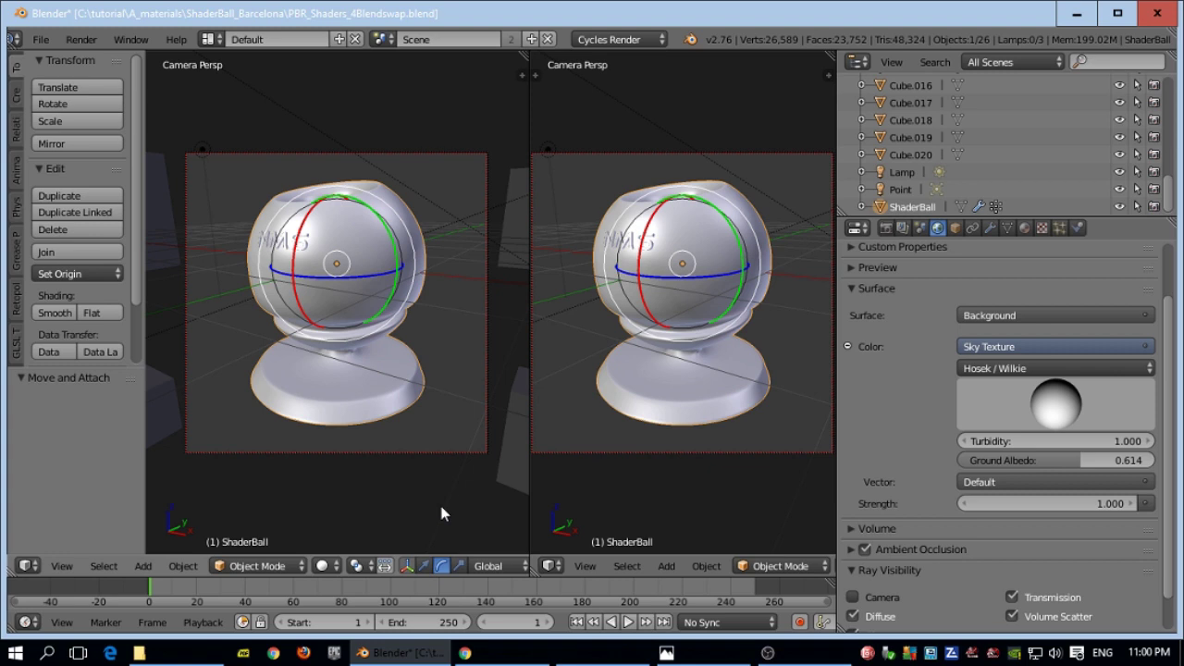
left_click(553, 565)
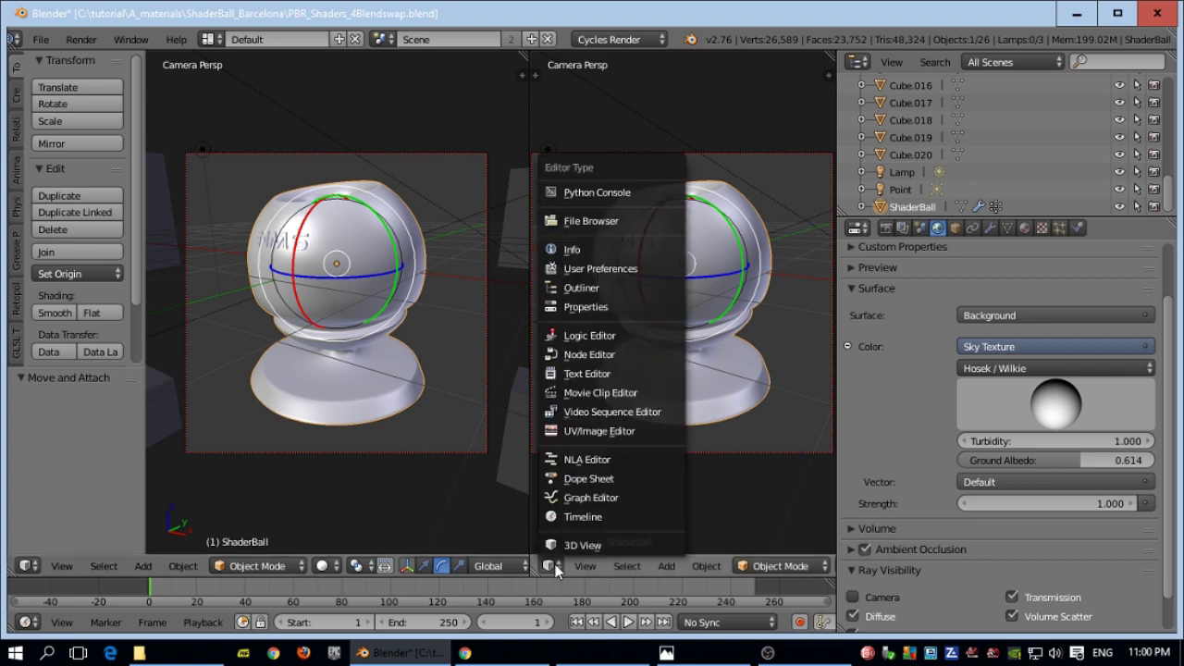
left_click(595, 359)
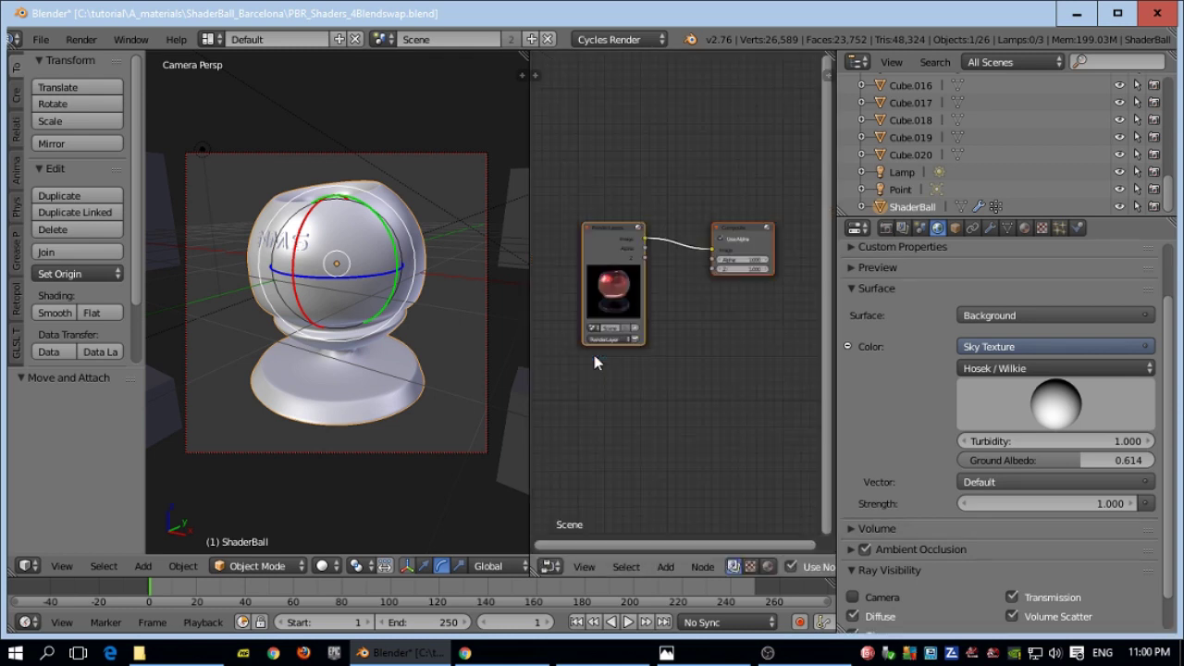
left_click(768, 570)
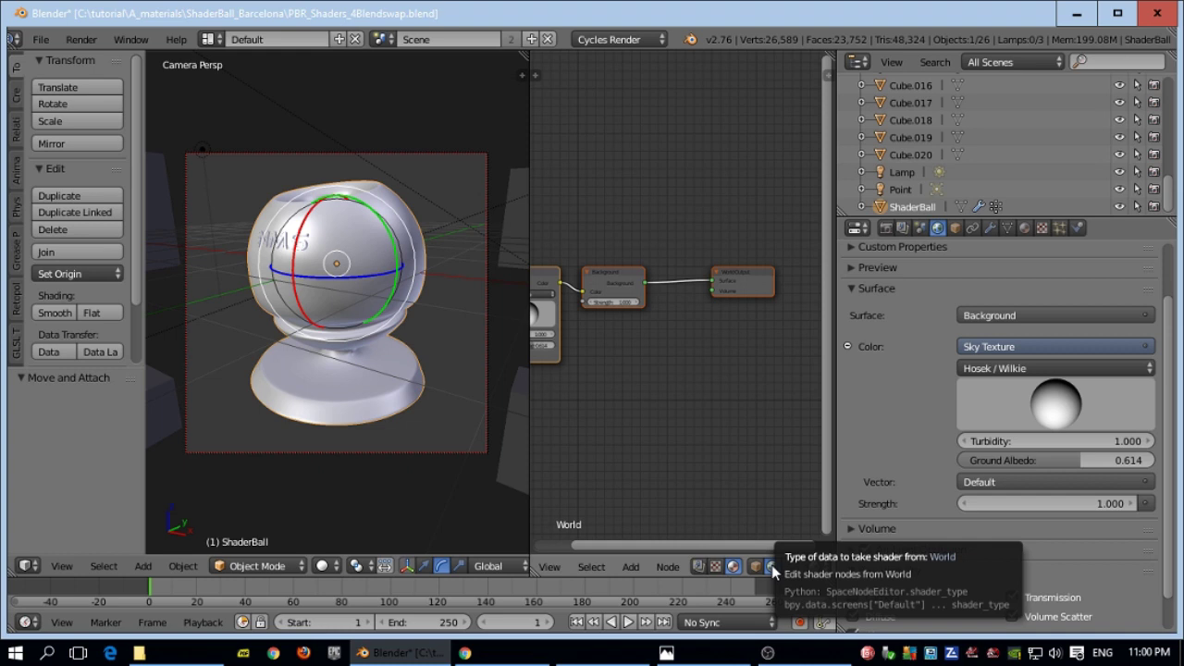
- Delete the Sky Texture node from the World shader
scroll(634, 398, "up", 4)
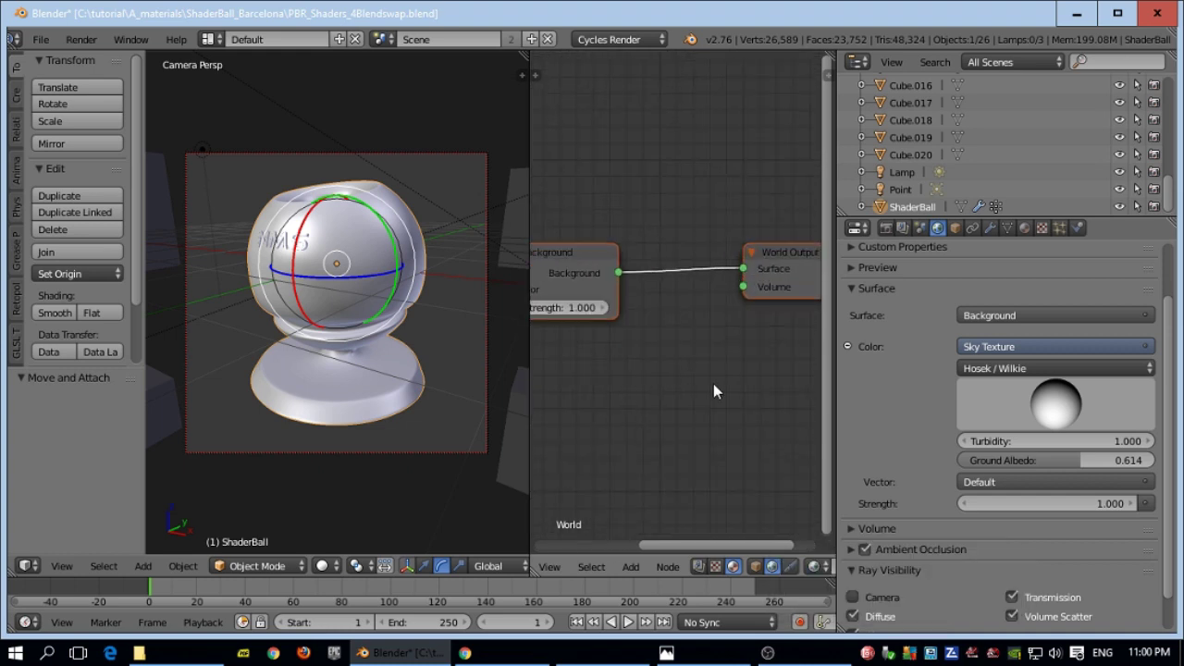
scroll(648, 408, "left", 6, "ctrl")
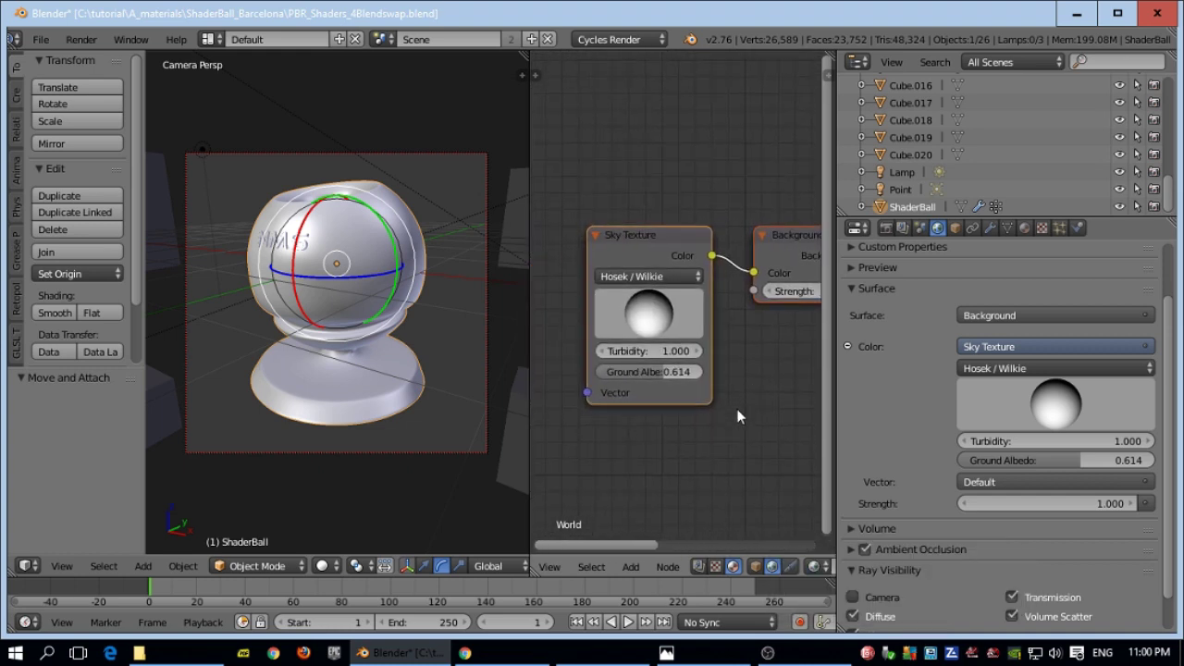
left_click(619, 232)
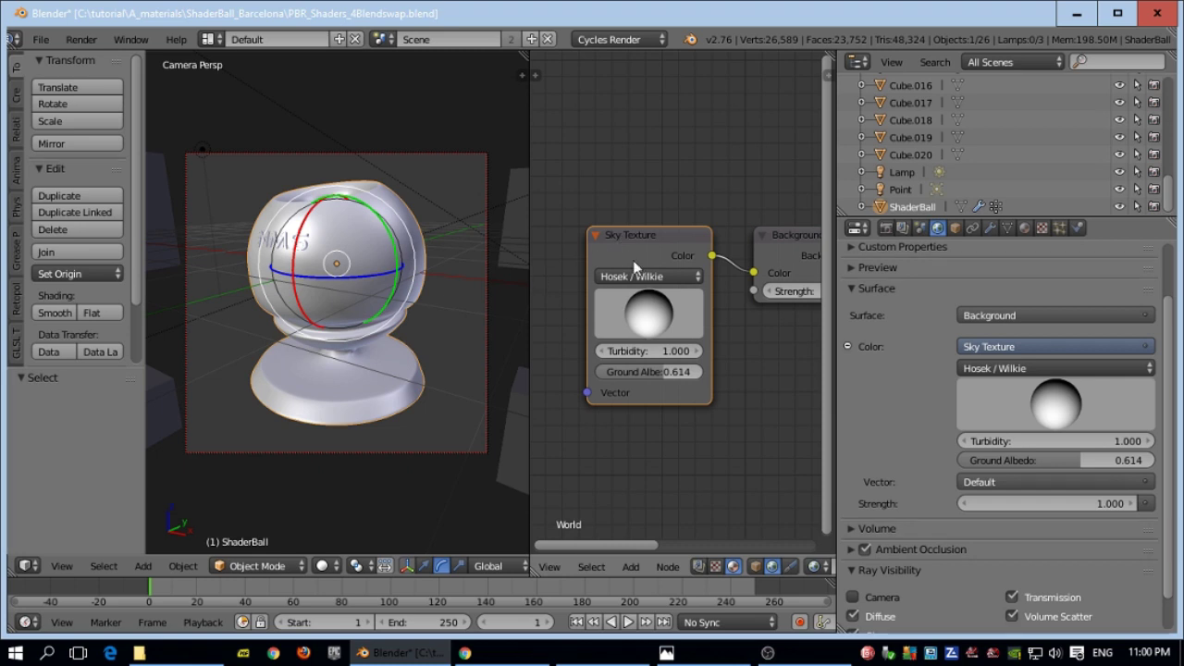
key("x")
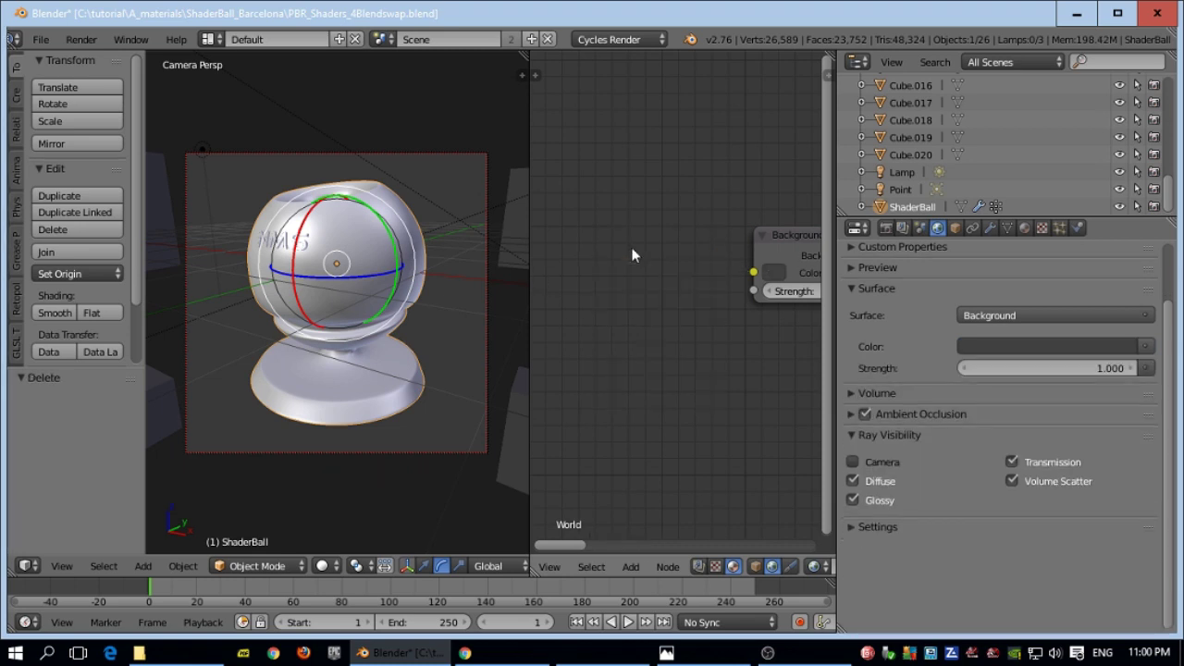
- Add an Environment Texture node and connect its Color output to the Background node's Color input
left_click(668, 566)
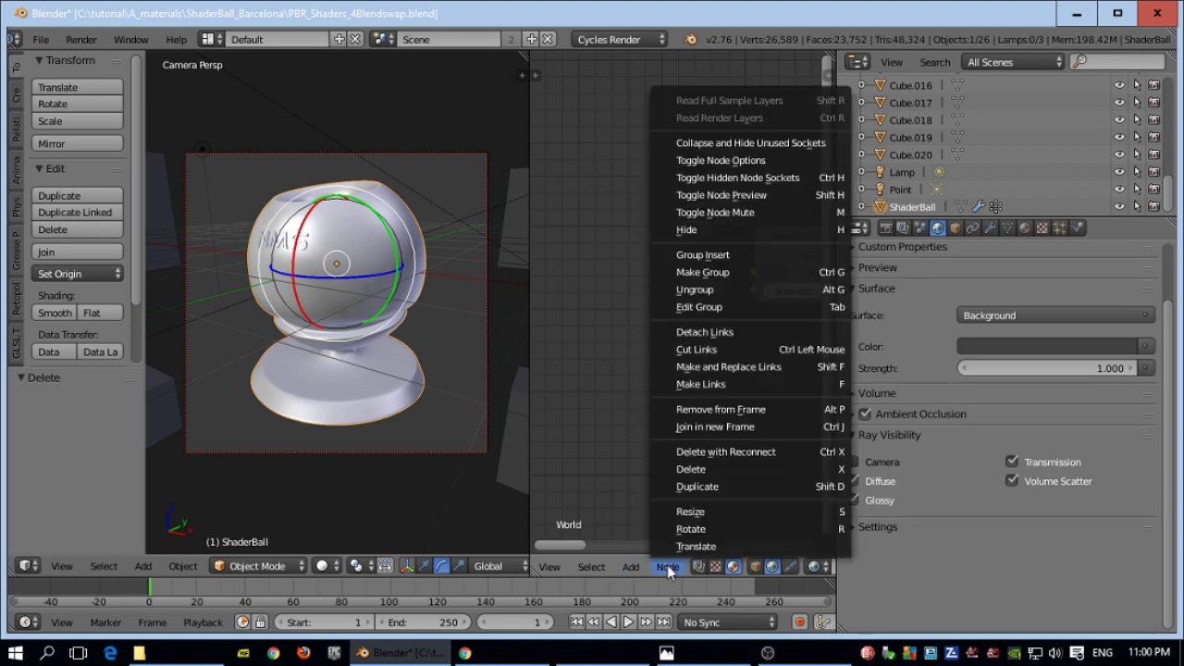
mouse_move(629, 568)
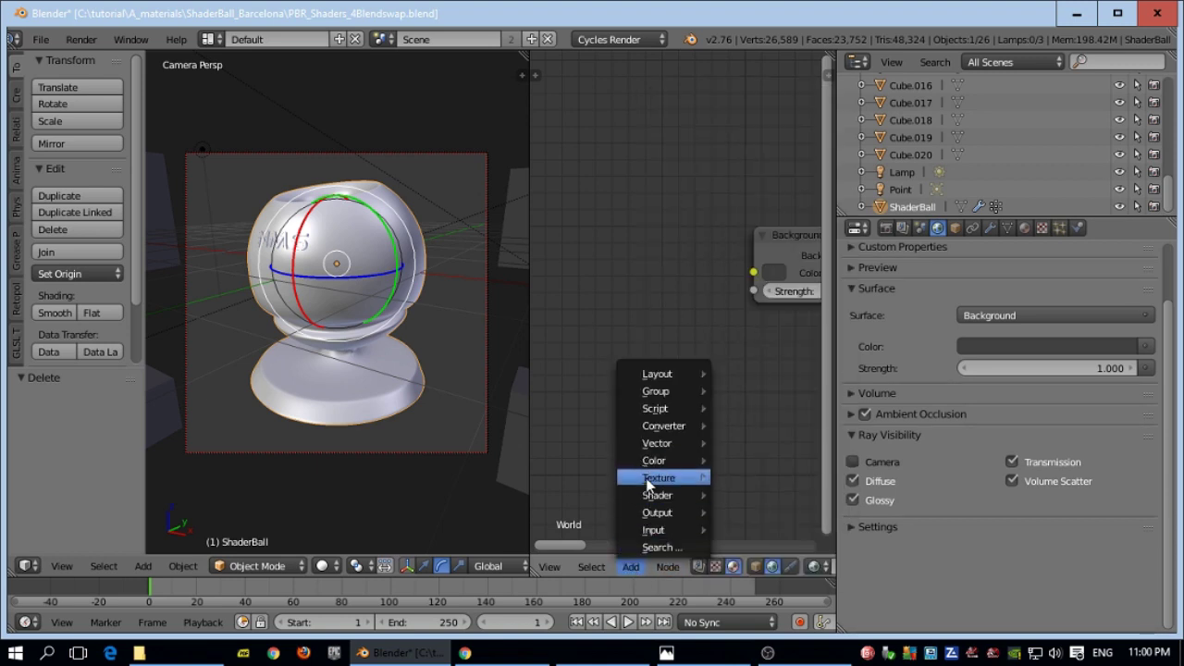
mouse_move(652, 480)
left_click(768, 287)
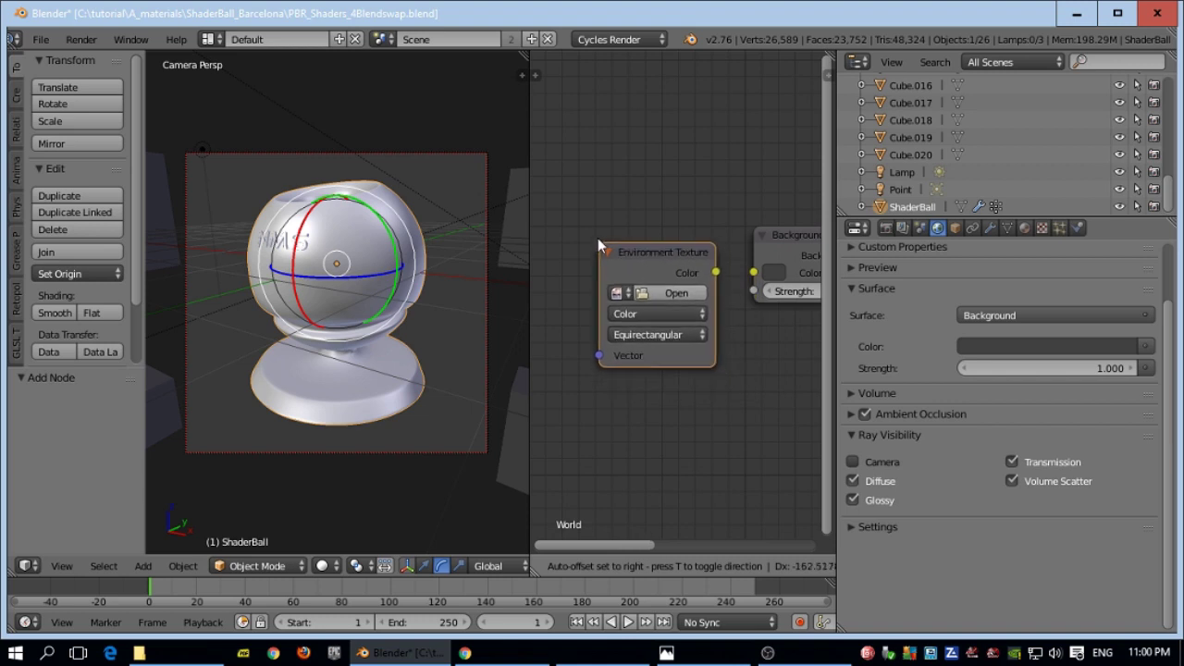
left_click(598, 240)
left_click_drag(715, 270, 754, 272)
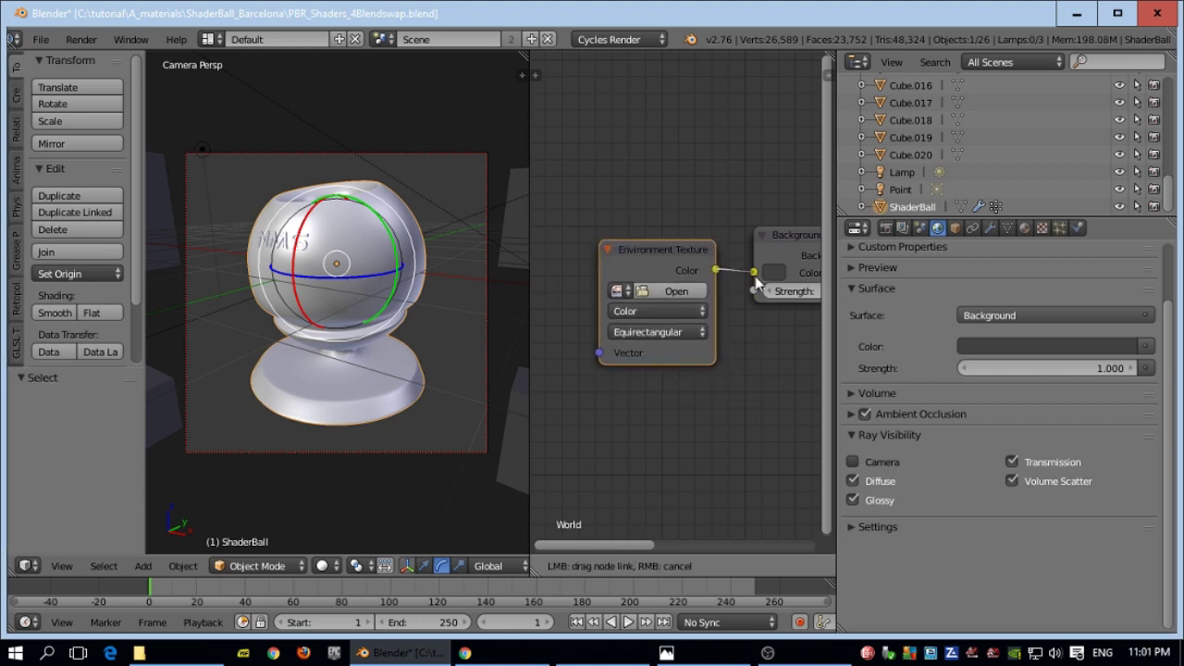
- Load Barce_Rooftop_C_3k.hdr from the 3dsMaxMaterials bookmark's environmentM\Barcelona_Rooftops folder into the Environment Texture node, browsing with thumbnails
left_click(674, 291)
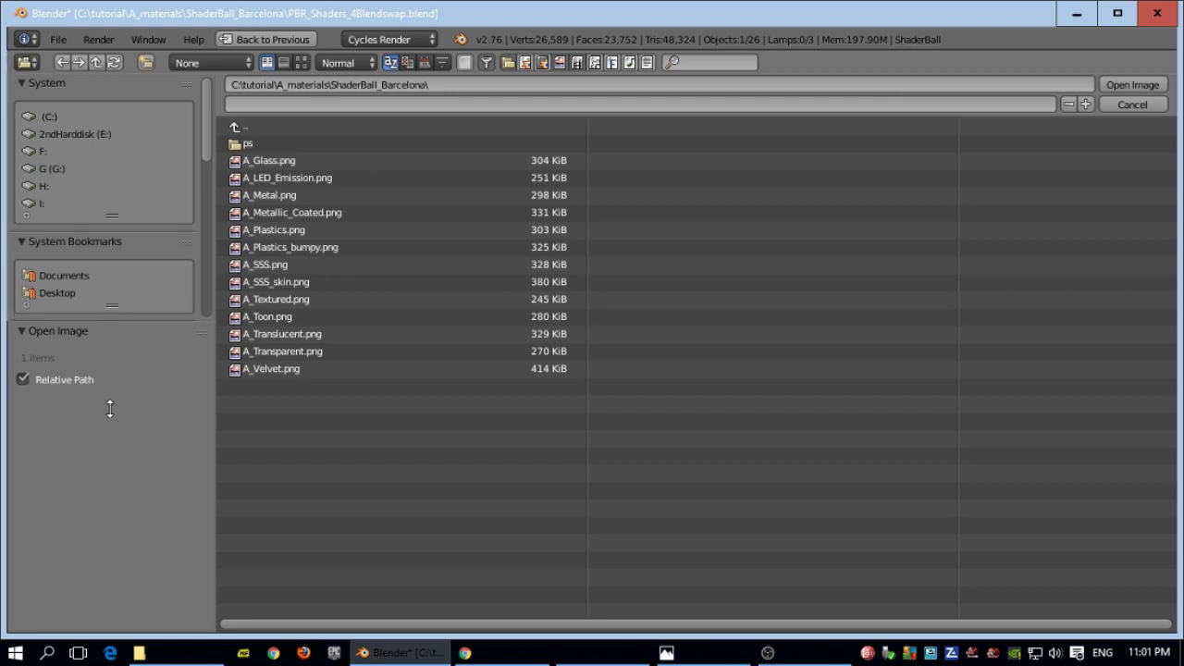
left_click_drag(120, 327, 120, 330)
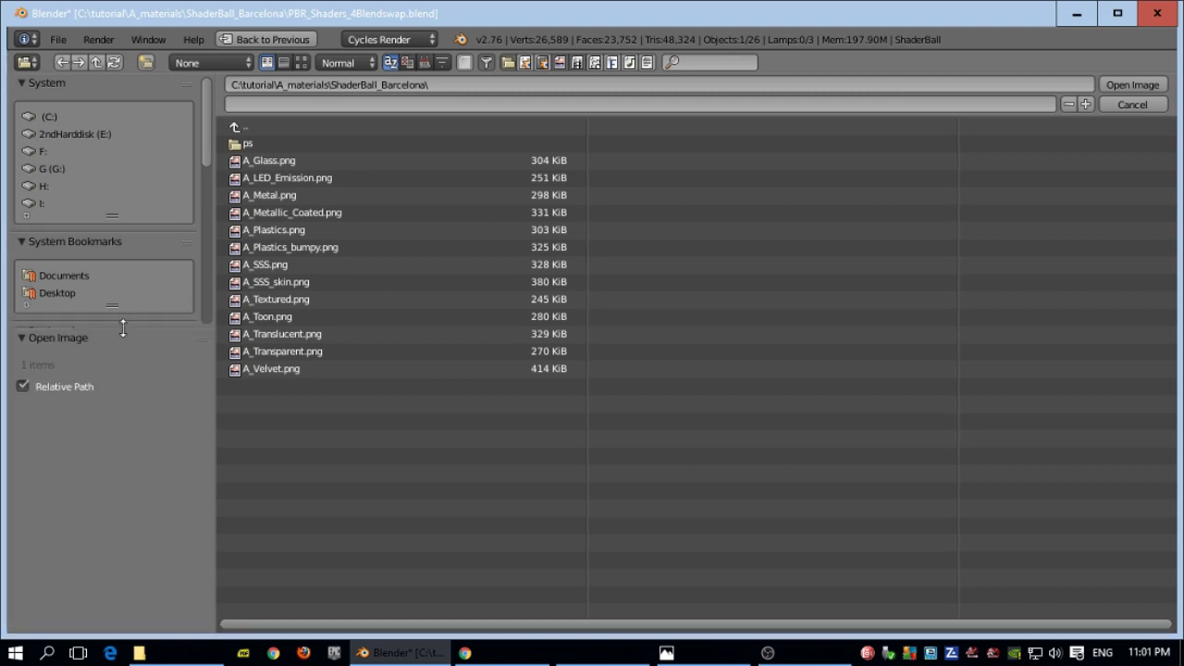
left_click_drag(121, 467, 118, 467)
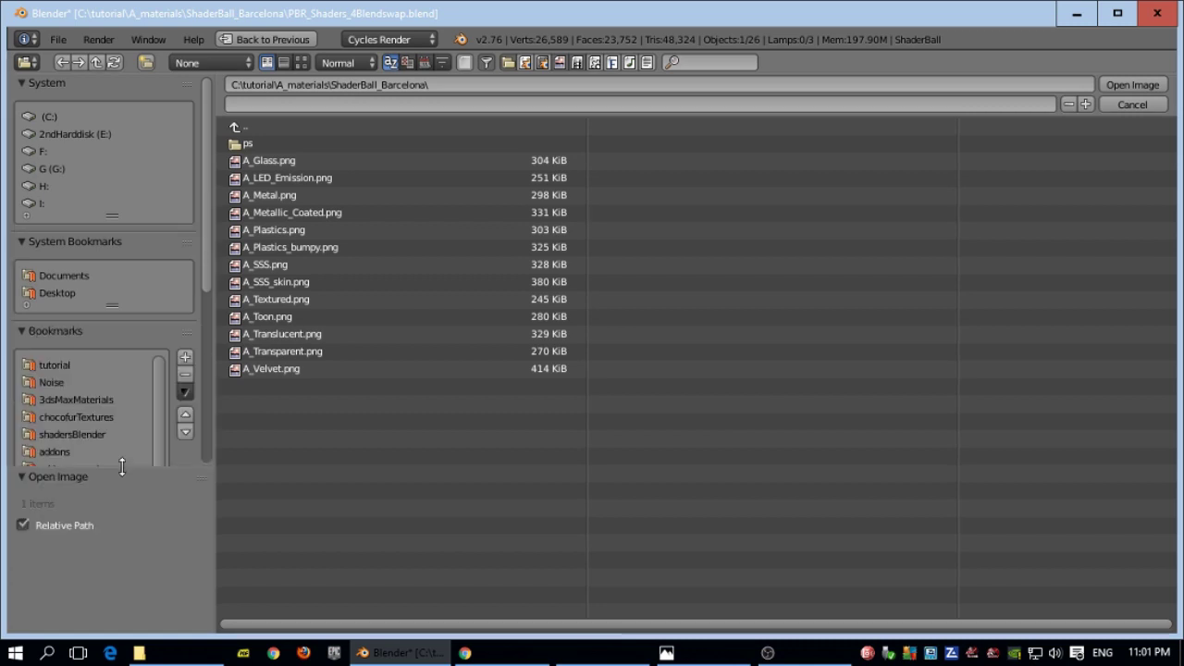
left_click(89, 399)
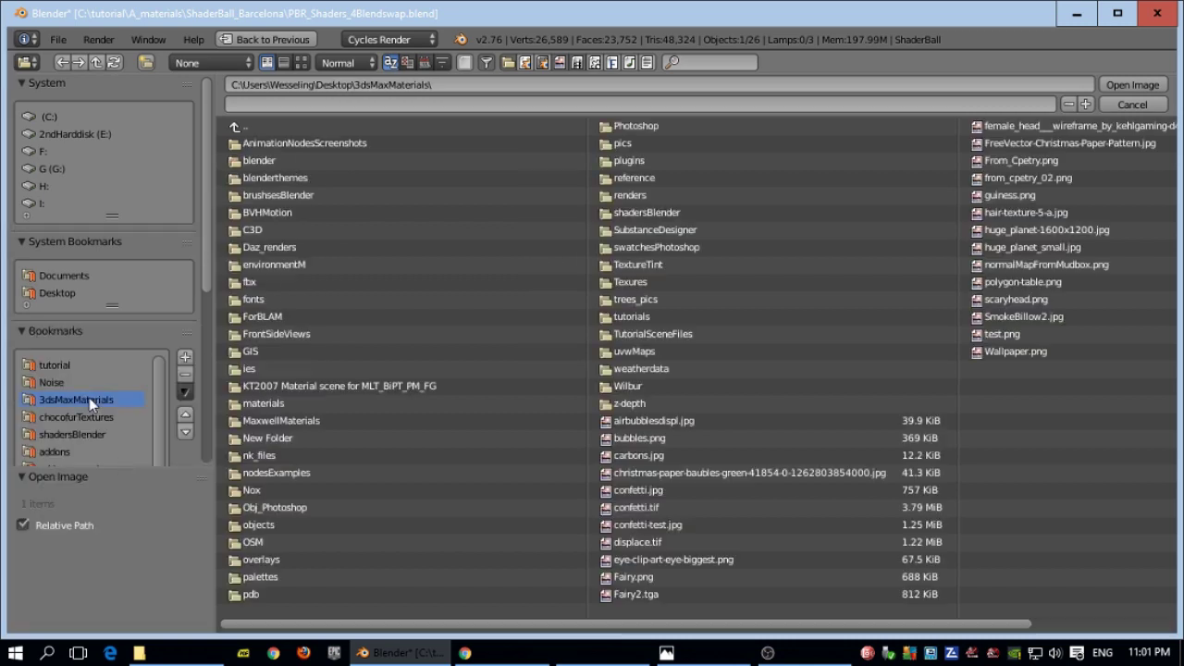
left_click(261, 265)
left_click(287, 178)
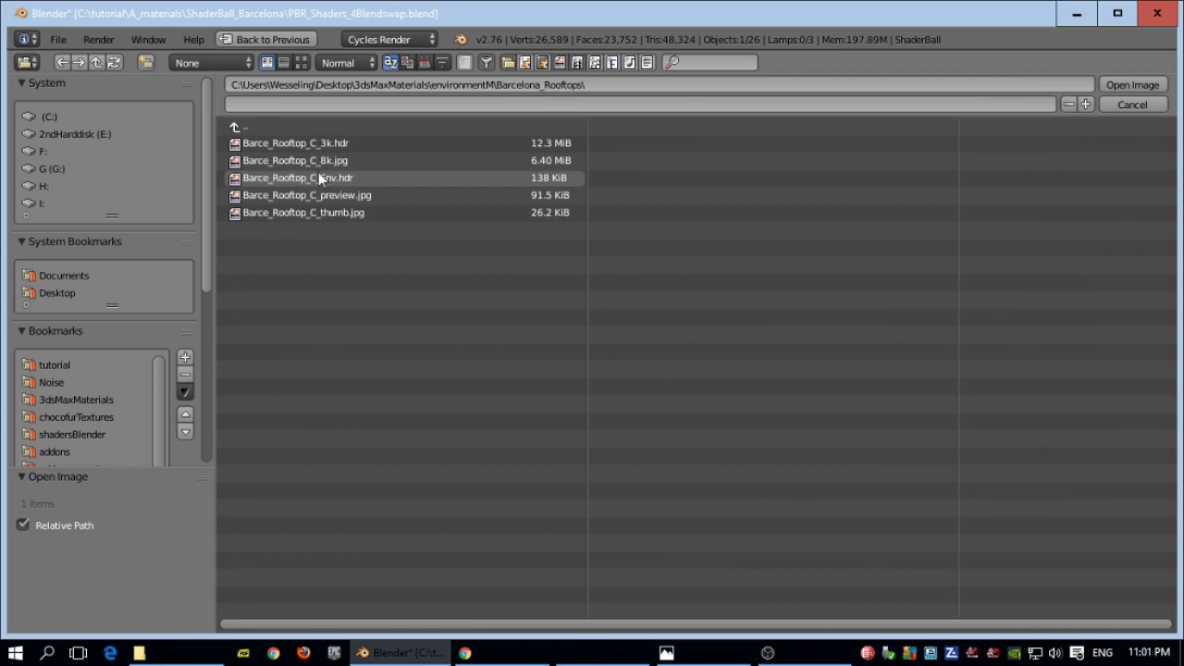
left_click(301, 62)
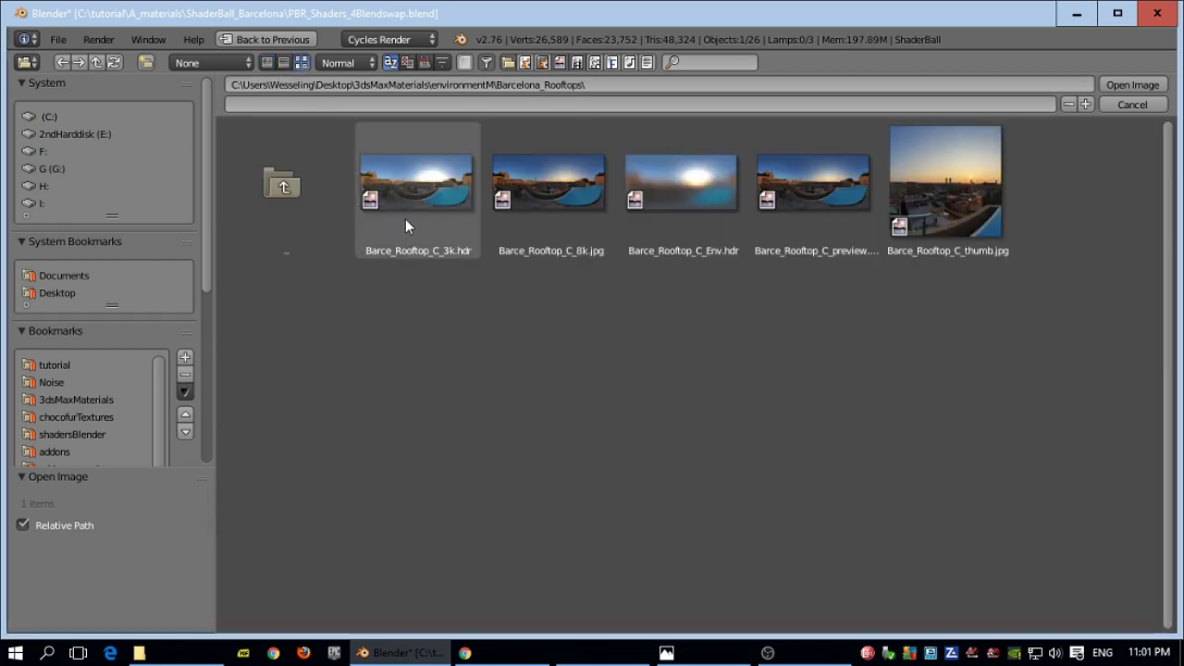
left_click(422, 176)
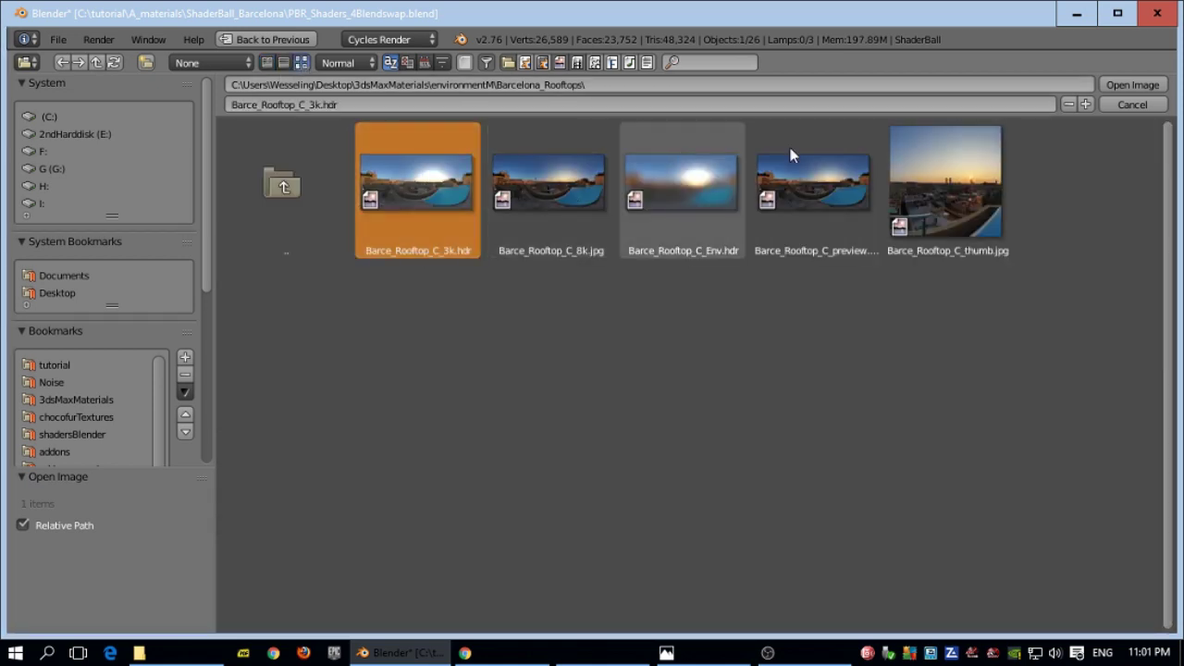
left_click(1129, 85)
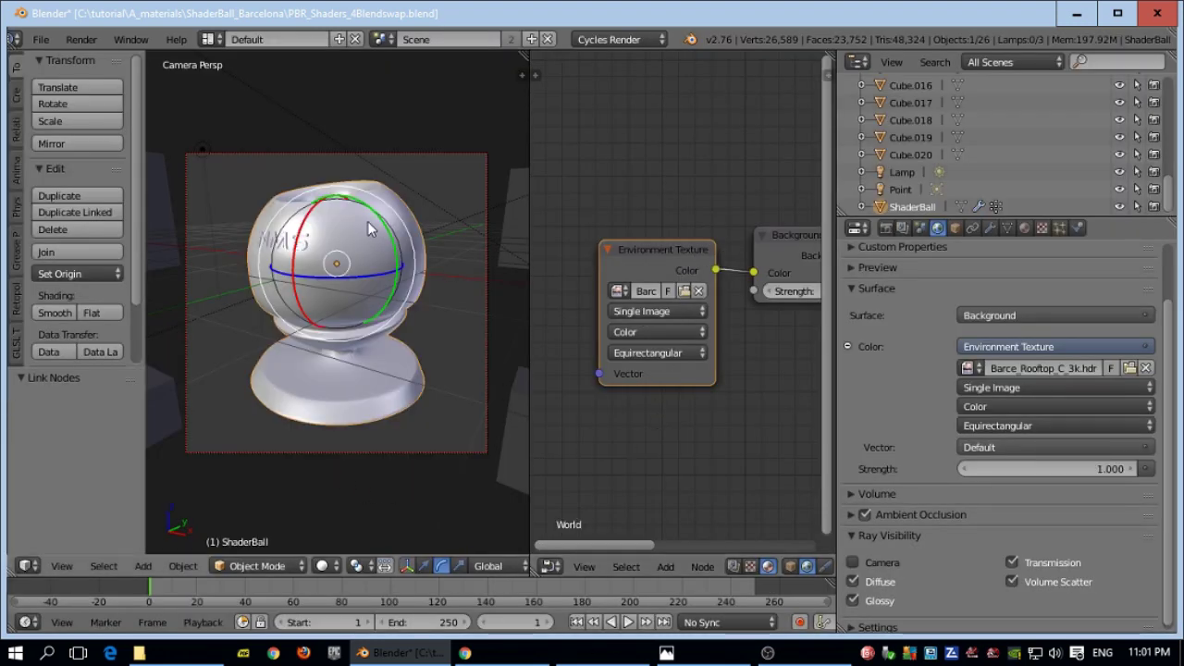
- Show the shader ball's material settings, preview it in Rendered viewport shading, and return to Solid shading
left_click(1025, 228)
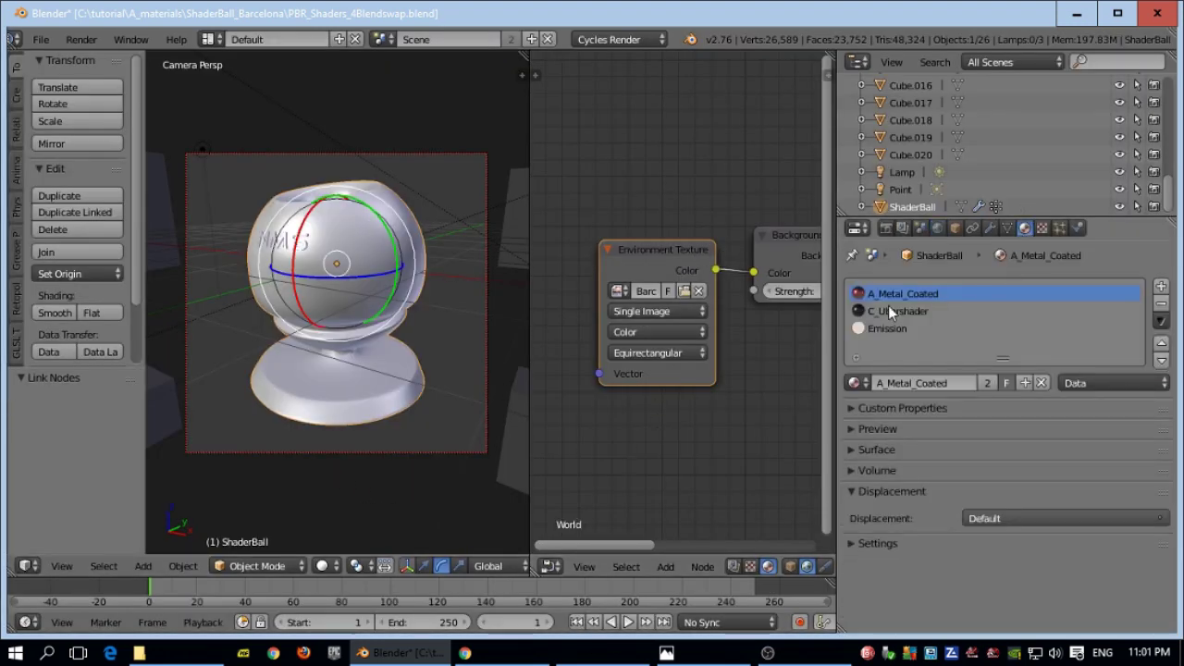
left_click(324, 566)
left_click(353, 449)
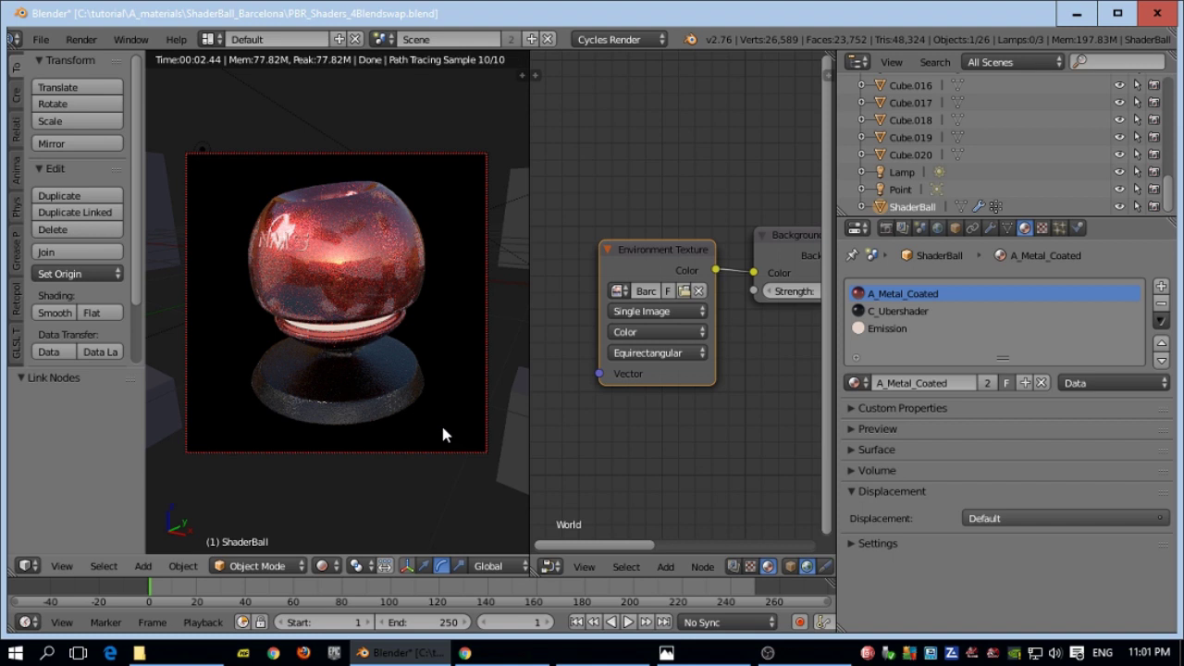
left_click(322, 570)
left_click(352, 472)
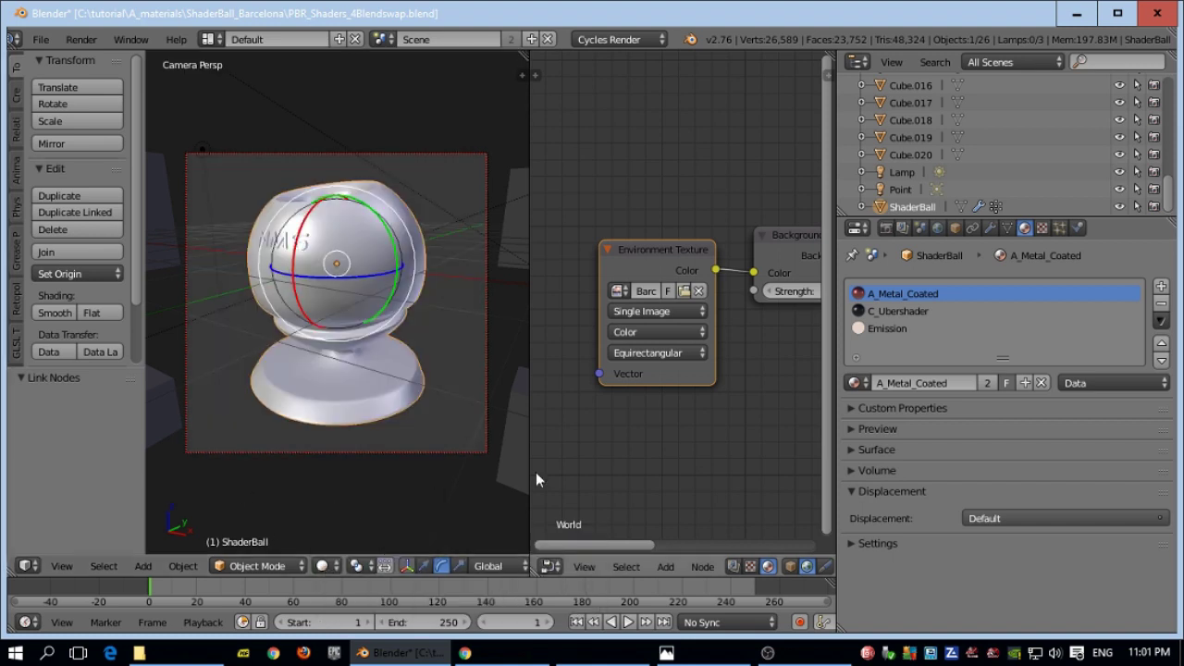
- Switch the Node Editor to the object's A_Metal_Coated material nodes and widen the editor to show the group node
left_click(736, 568)
left_click(769, 567)
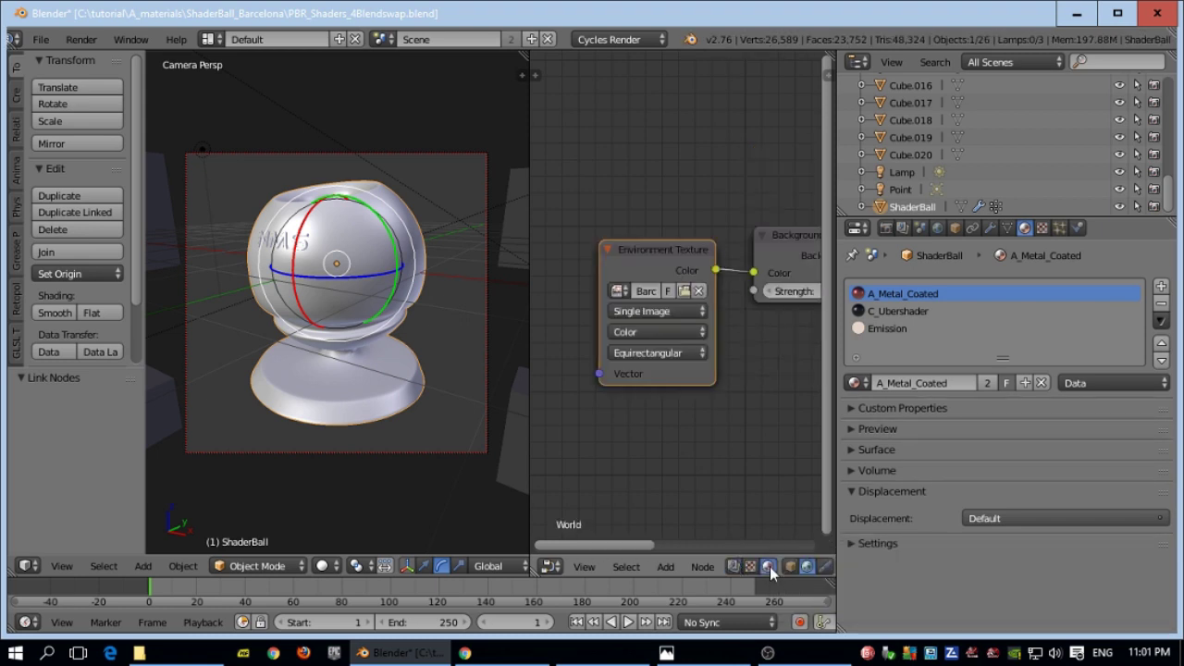
left_click(789, 567)
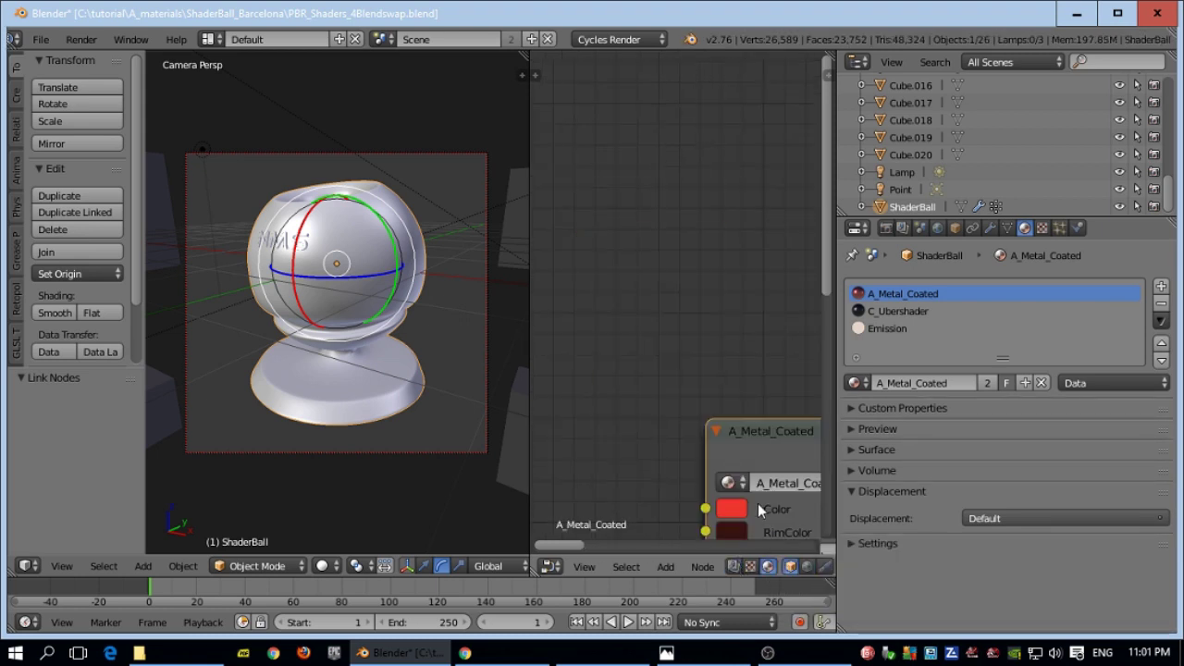
key("Home")
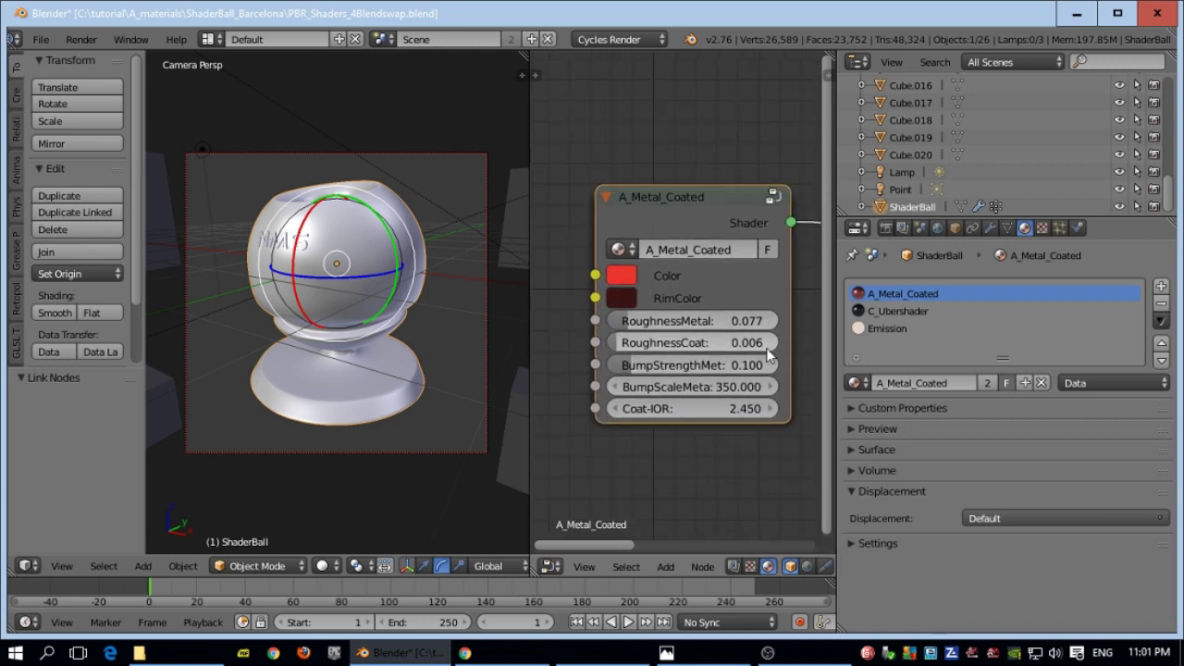
left_click_drag(839, 452, 967, 455)
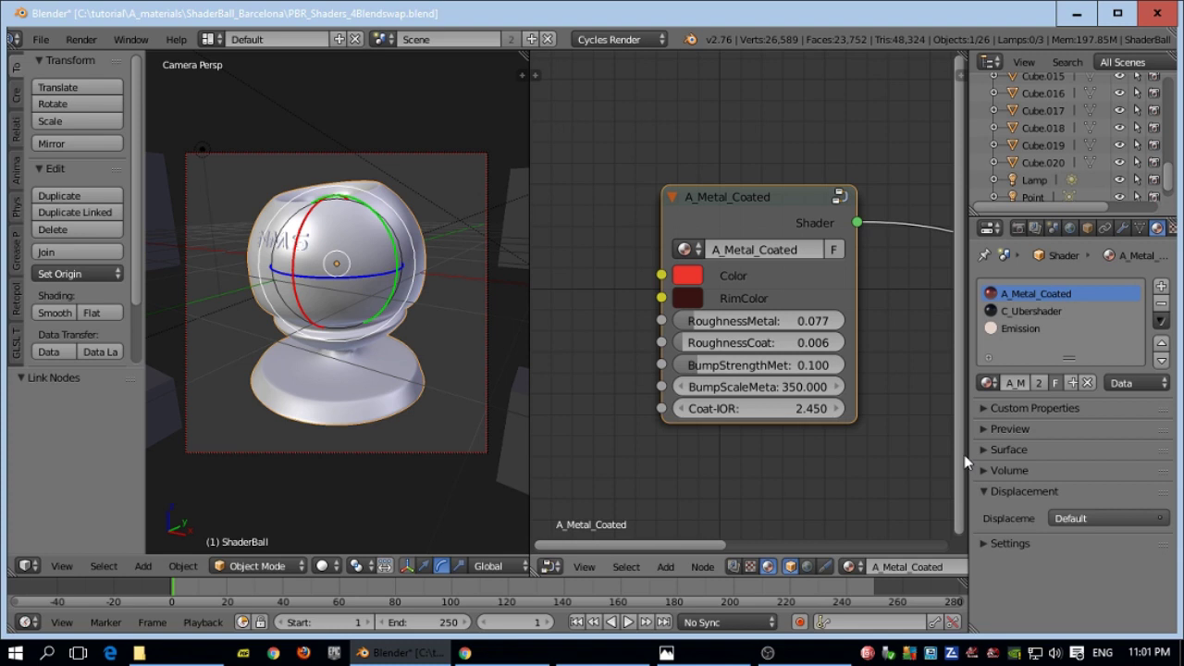
scroll(889, 431, "up", 2)
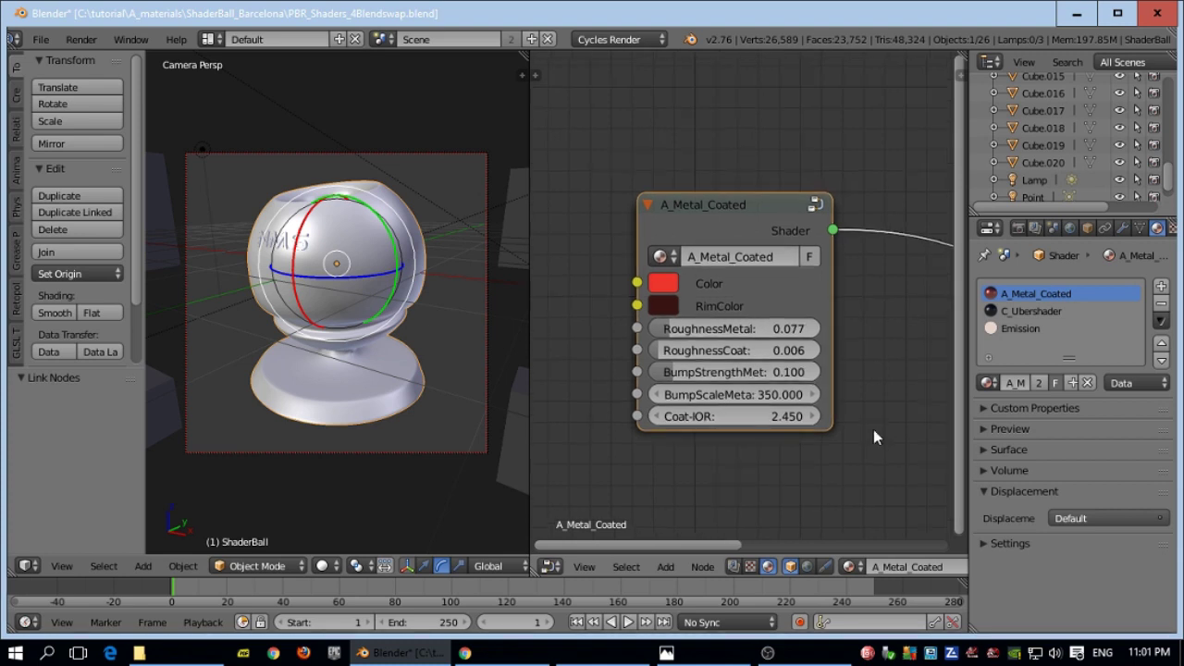
scroll(873, 436, "up", 1)
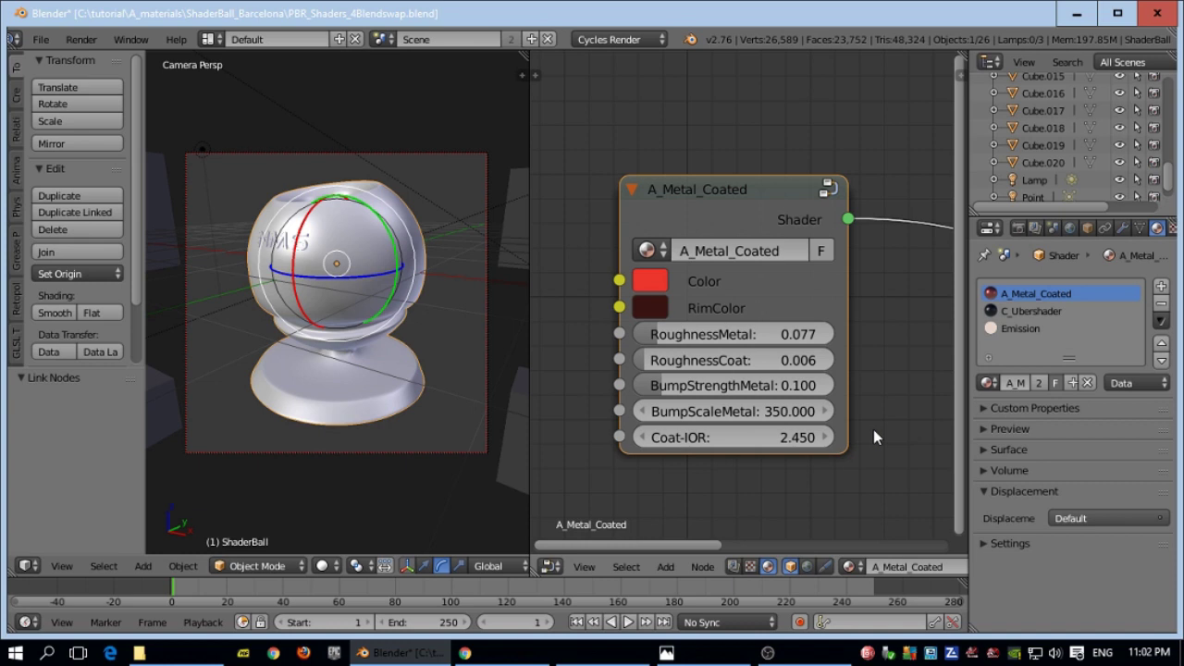
scroll(873, 431, "up", 1)
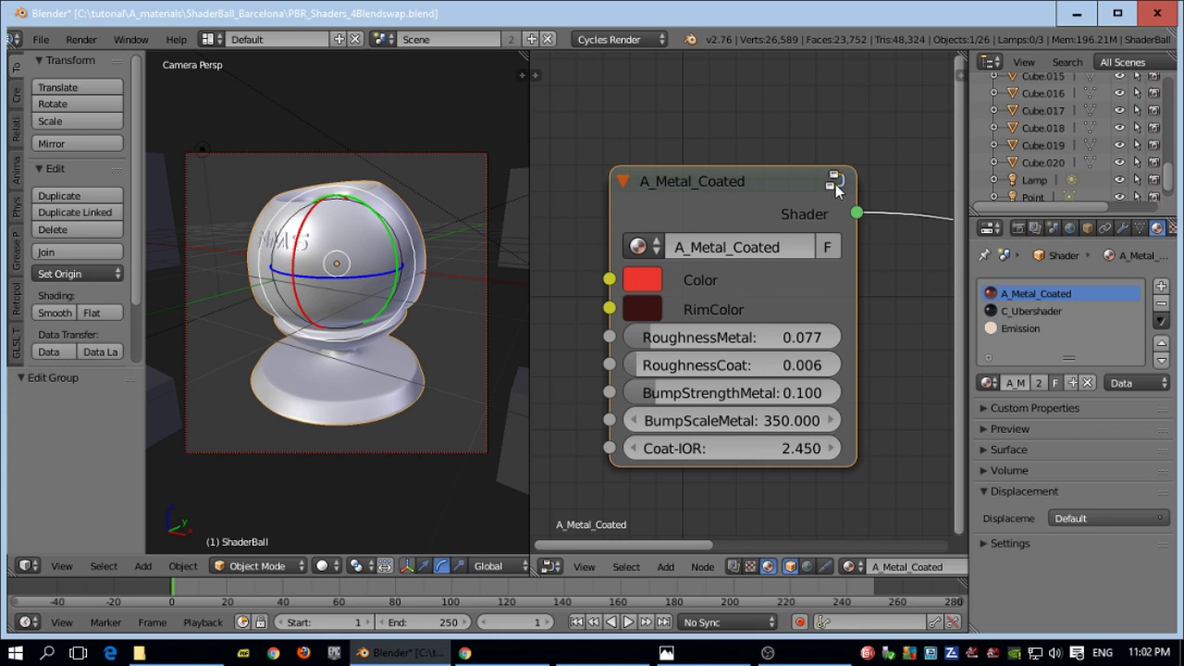
- Open the A_Metal_Coated node group and examine its C_Reflection, Mix Shader, Diffuse, Glossy, Bump and Noise Texture nodes
left_click(830, 189)
scroll(812, 300, "down", 3)
scroll(728, 329, "up", 2)
middle_click_drag(727, 329, 592, 365)
scroll(711, 344, "down", 3)
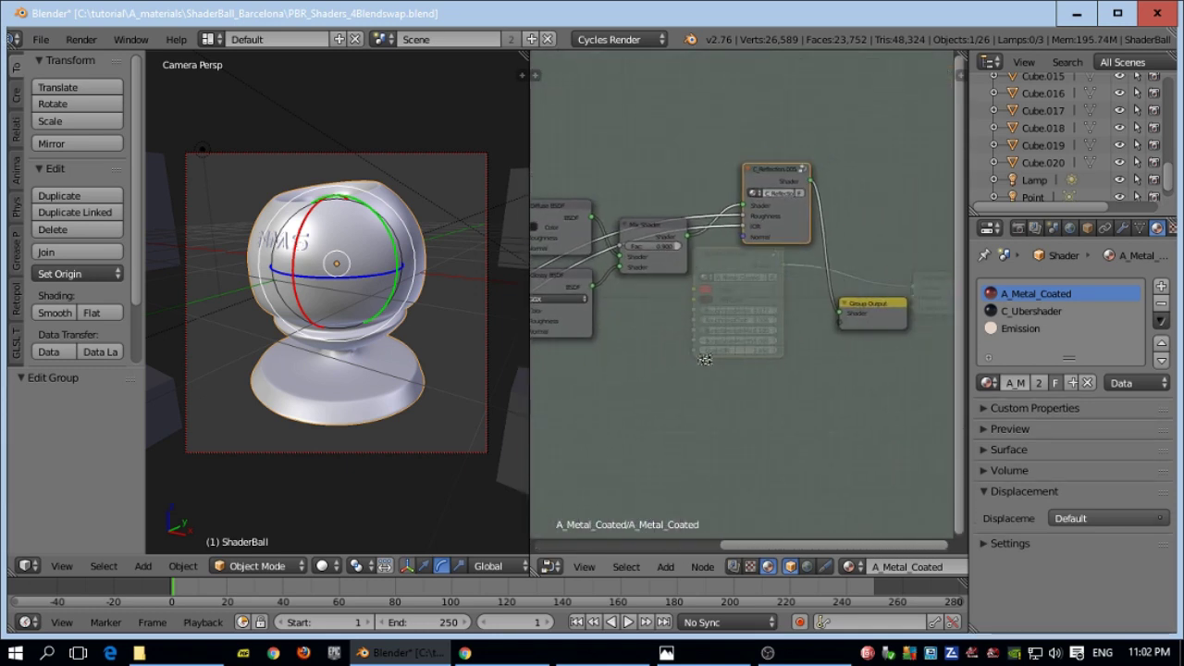
scroll(821, 329, "up", 1)
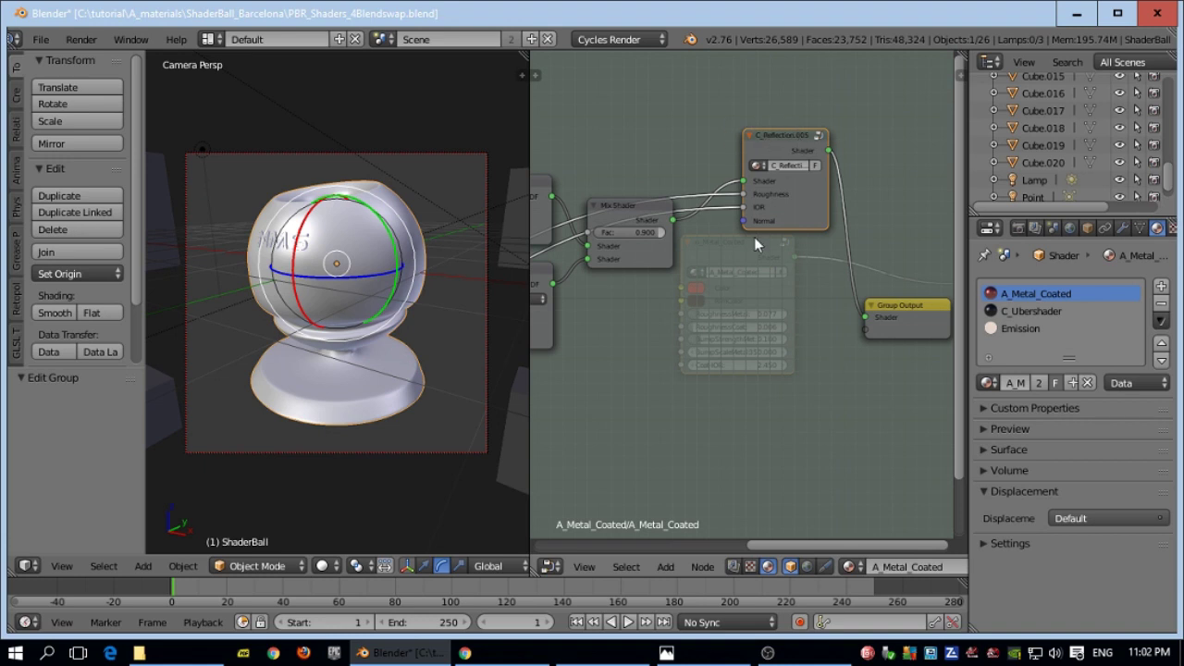
middle_click_drag(638, 319, 841, 335)
scroll(841, 335, "up", 2)
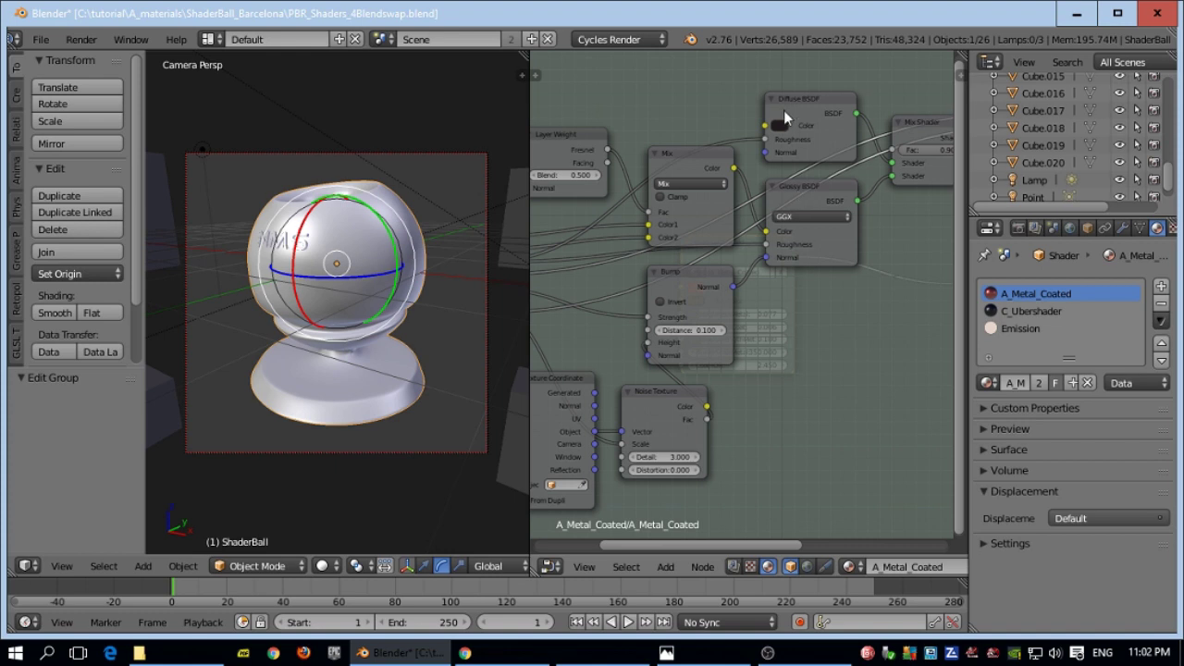
middle_click_drag(941, 260, 813, 298)
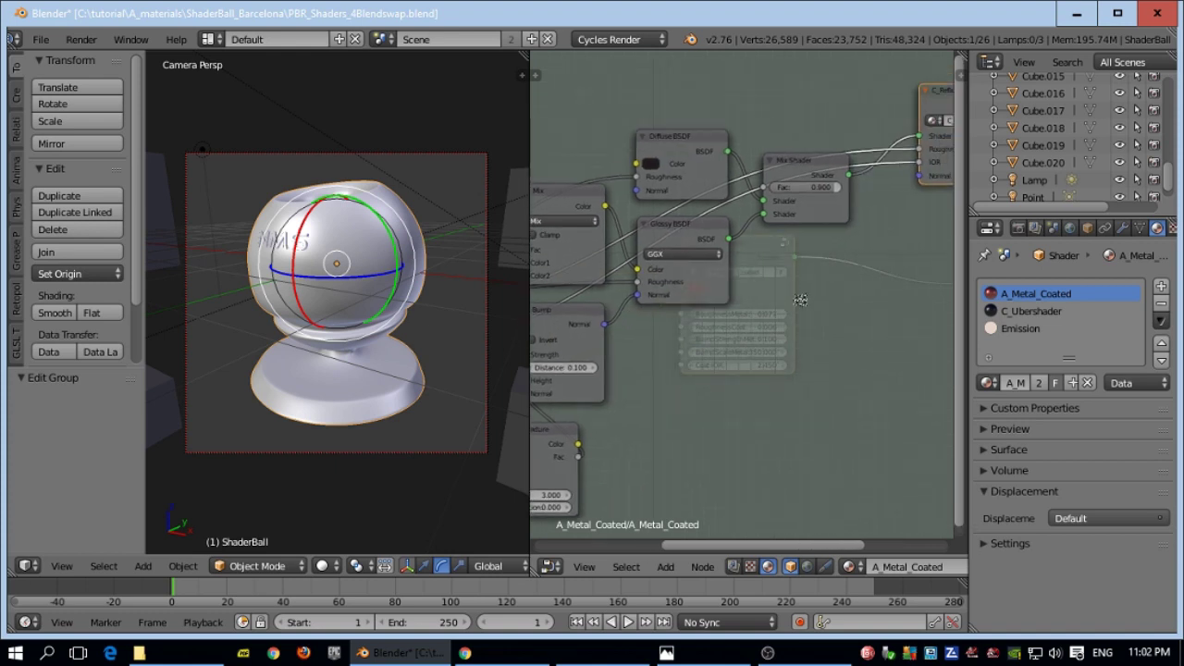
- Preview the shader ball's coated metal material in Rendered viewport shading
left_click(325, 565)
left_click(350, 505)
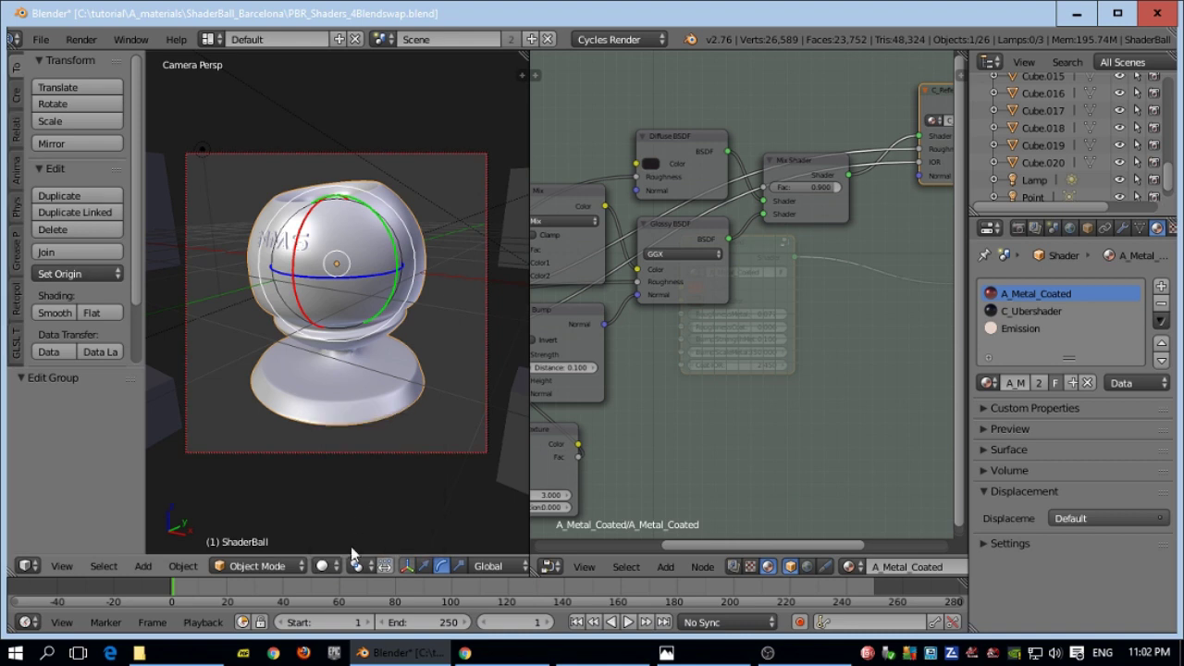
left_click(324, 566)
left_click(354, 451)
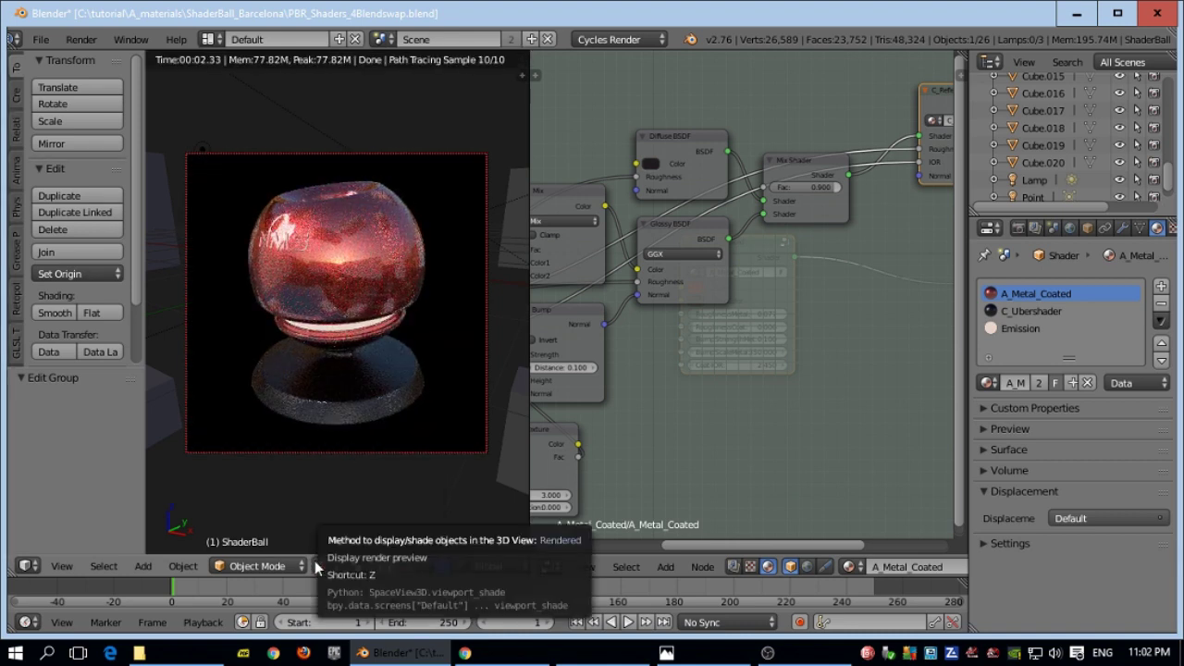
- Reposition the Mix Shader and Glossy BSDF nodes slightly inside the A_Metal_Coated group
left_click_drag(789, 162, 804, 184)
scroll(782, 205, "down", 2)
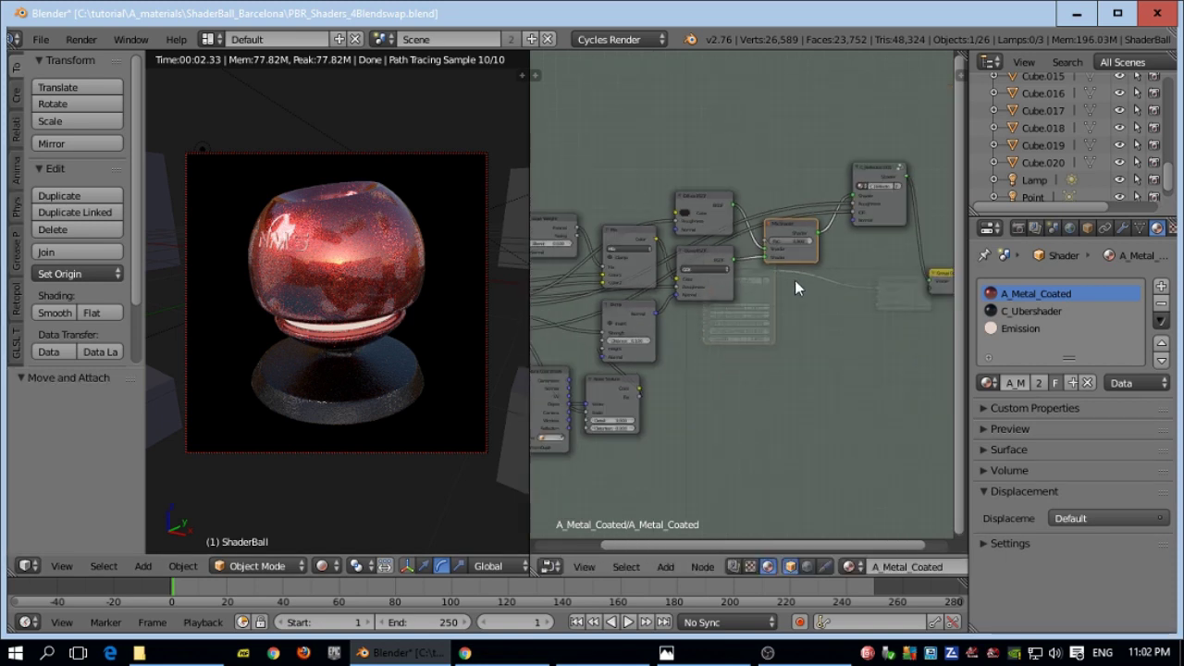
middle_click_drag(787, 286, 899, 282)
scroll(898, 287, "up", 1)
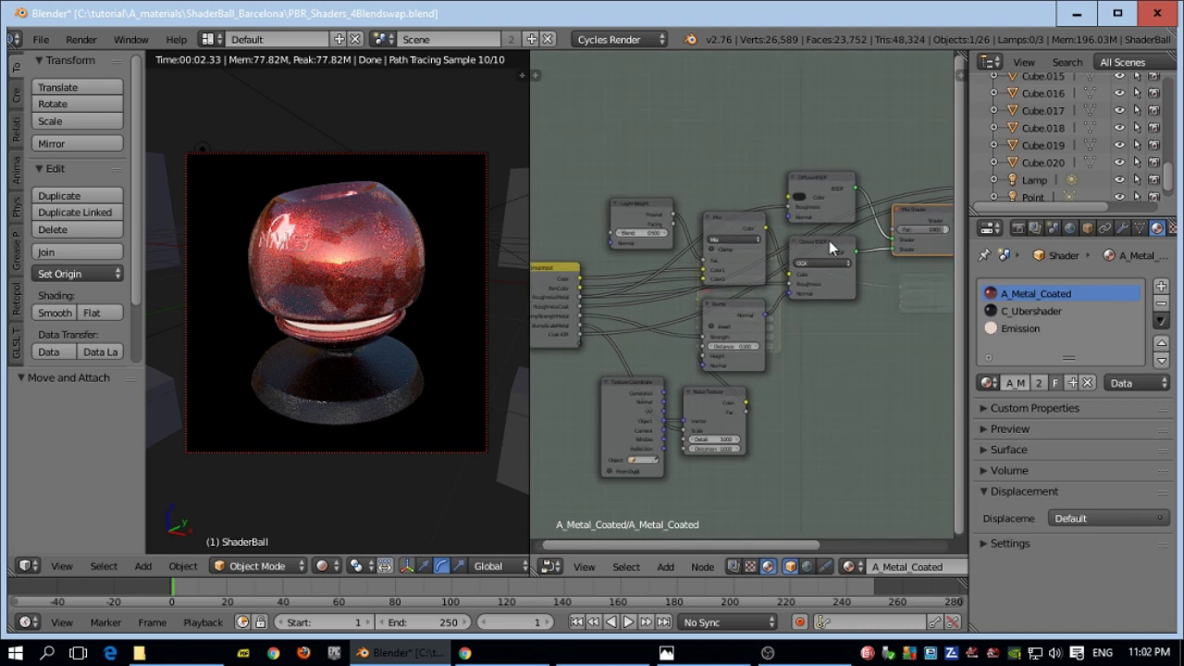
left_click_drag(803, 242, 822, 249)
- Return the 3D viewport to Solid shading and leave the A_Metal_Coated node group
left_click(324, 565)
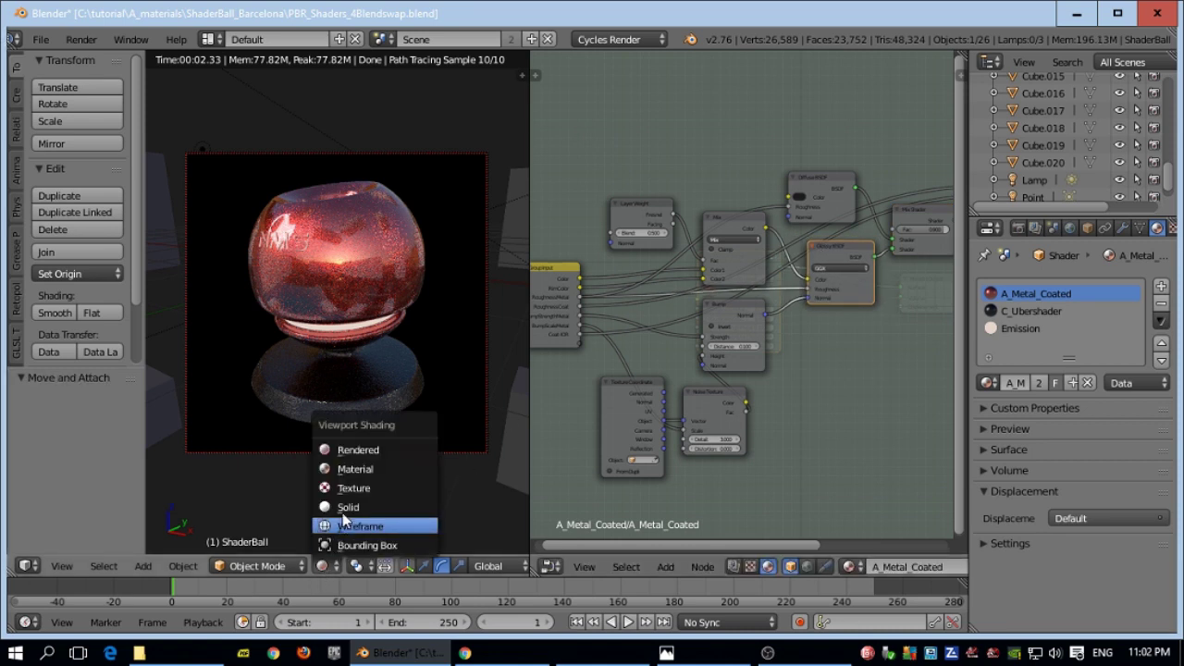
left_click(393, 506)
left_click(550, 565)
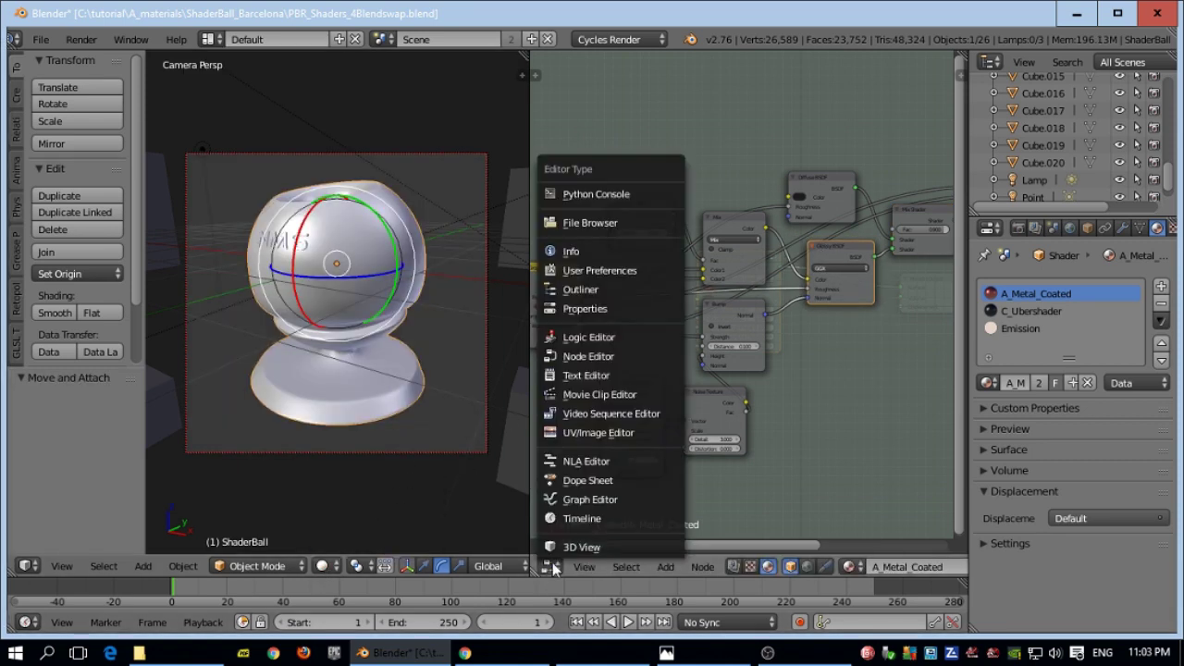
key("Tab")
scroll(783, 404, "up", 1)
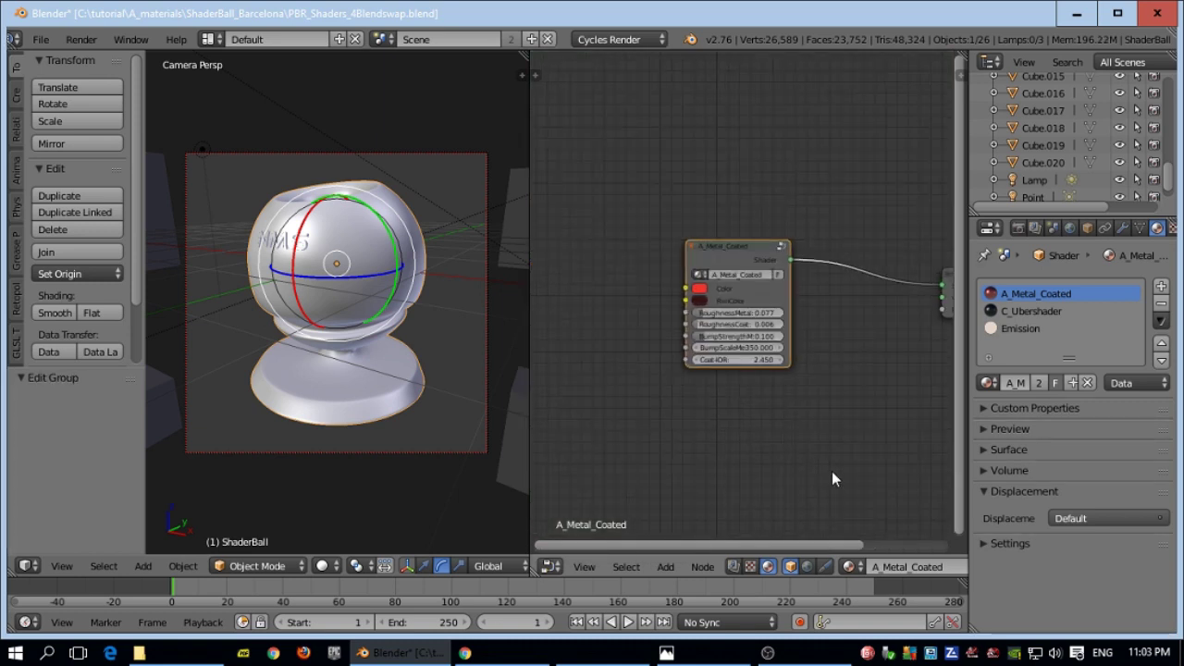
- Assign the A_Plastics material to the shader ball's first material slot and open its node group for editing
left_click(990, 383)
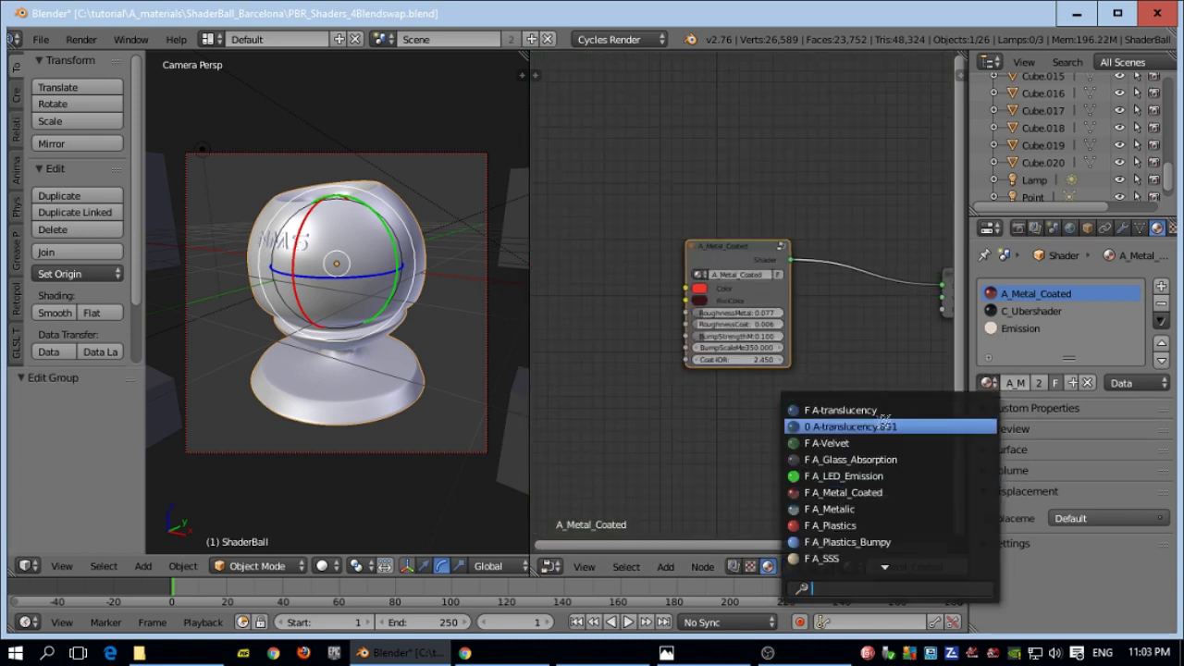
left_click(874, 525)
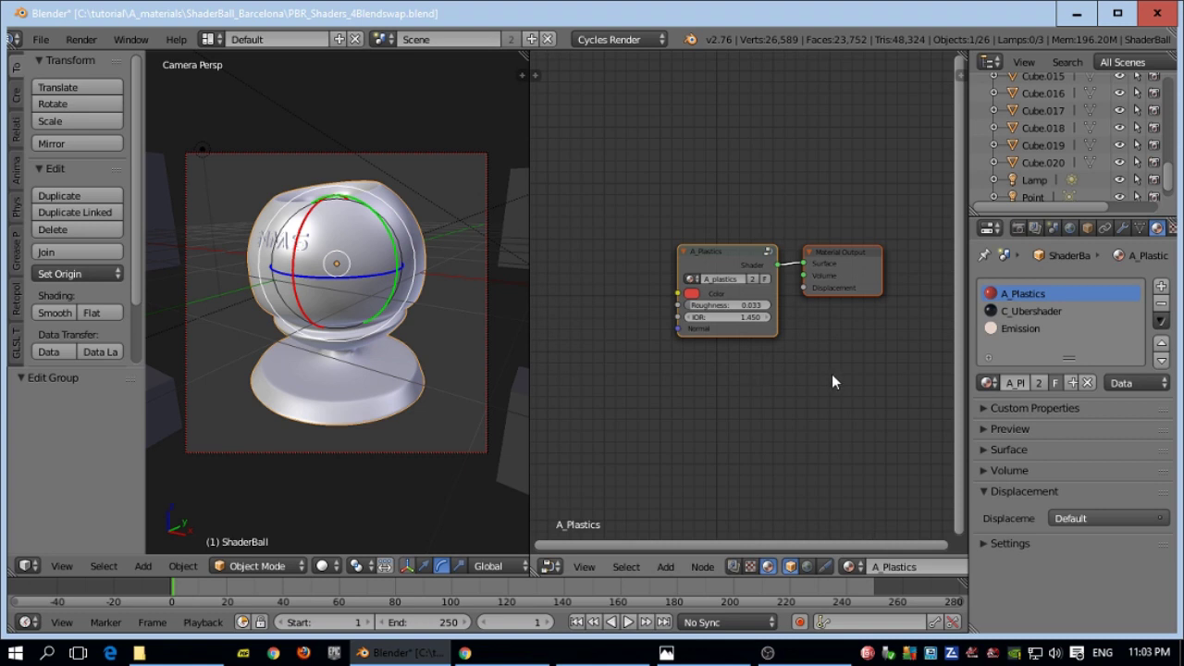
scroll(805, 373, "up", 3)
left_click(789, 222)
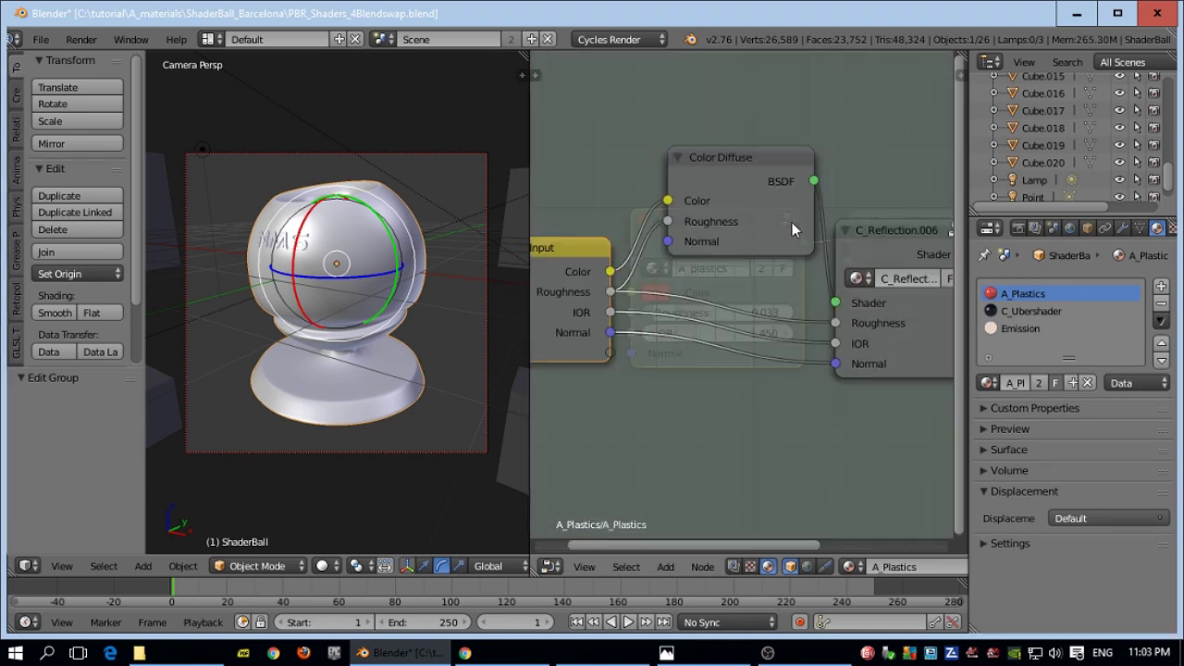
- Move the Color Diffuse node slightly away from C_Reflection.006 and review the group's connections from Group Input
middle_click_drag(876, 388, 806, 400)
scroll(753, 386, "up", 2)
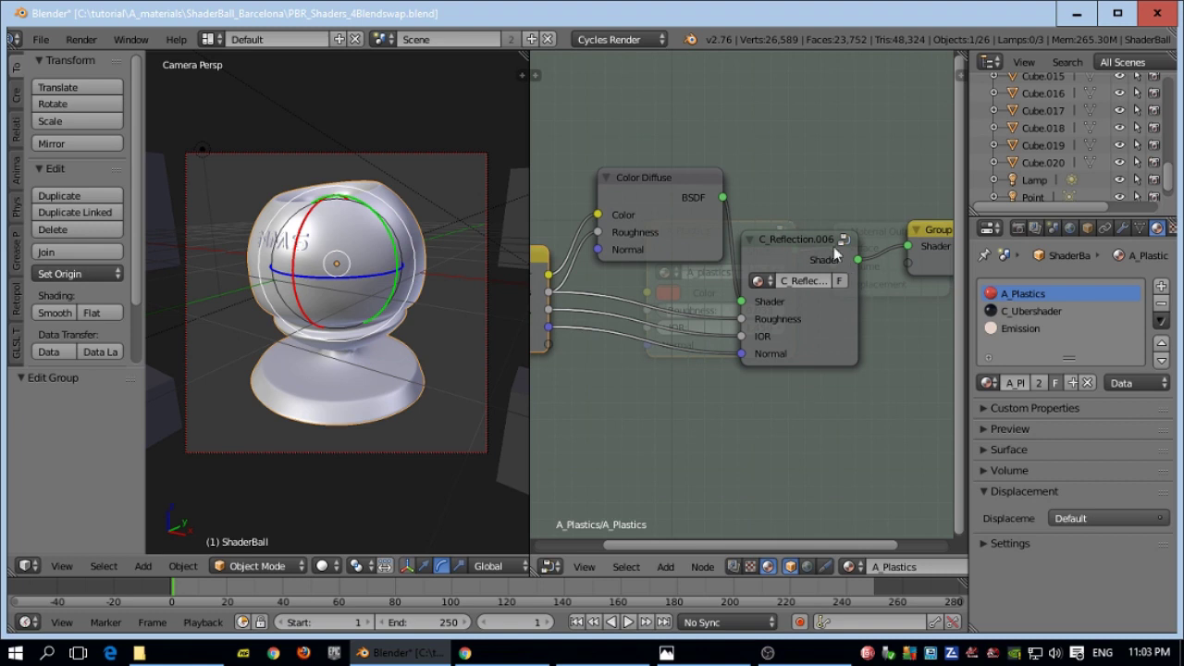
left_click_drag(671, 195, 645, 181)
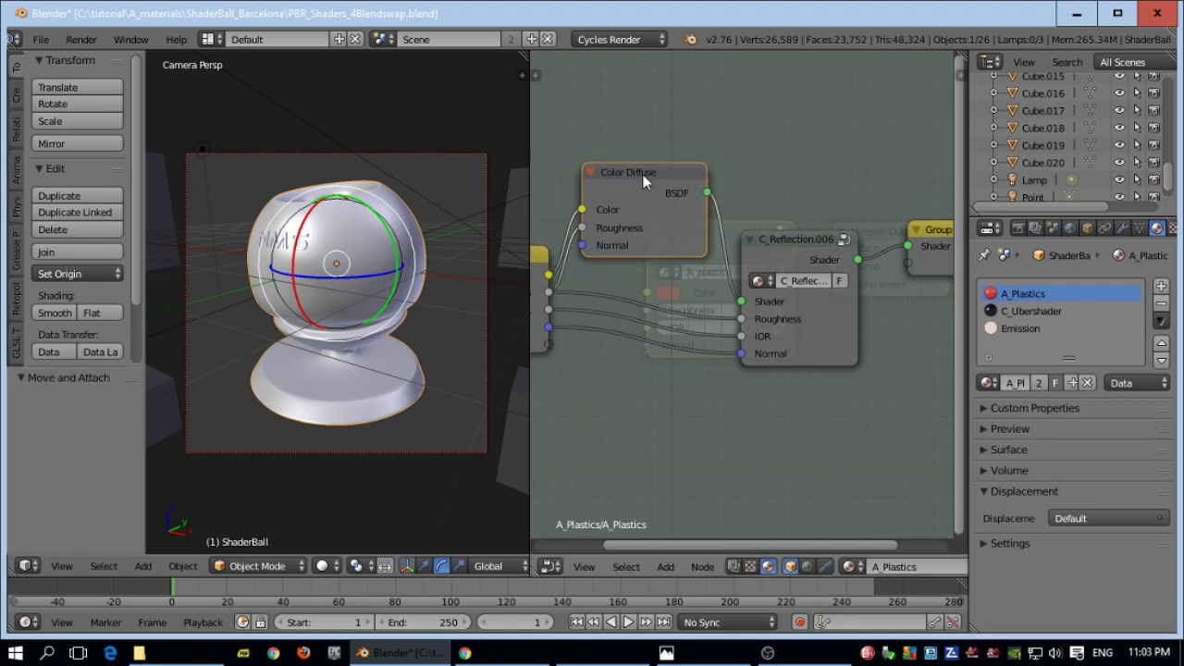
middle_click_drag(634, 377, 721, 372)
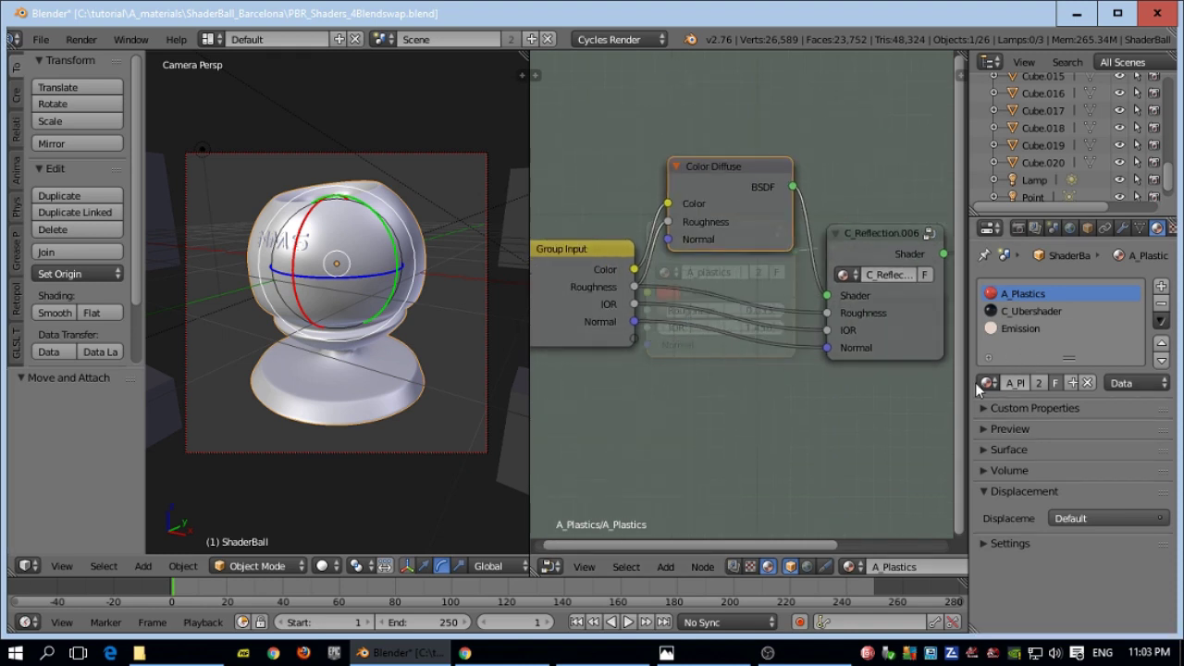
scroll(810, 267, "down", 1)
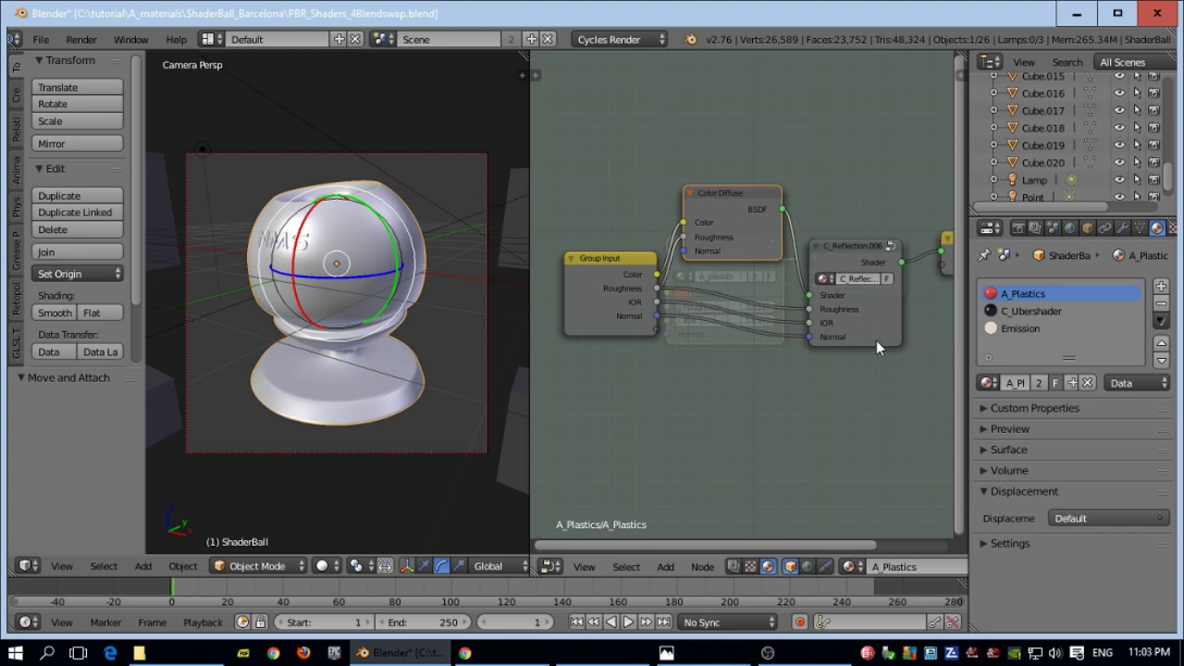
- Look through the available materials without choosing one, and leave the A_Plastics node group
left_click(989, 382)
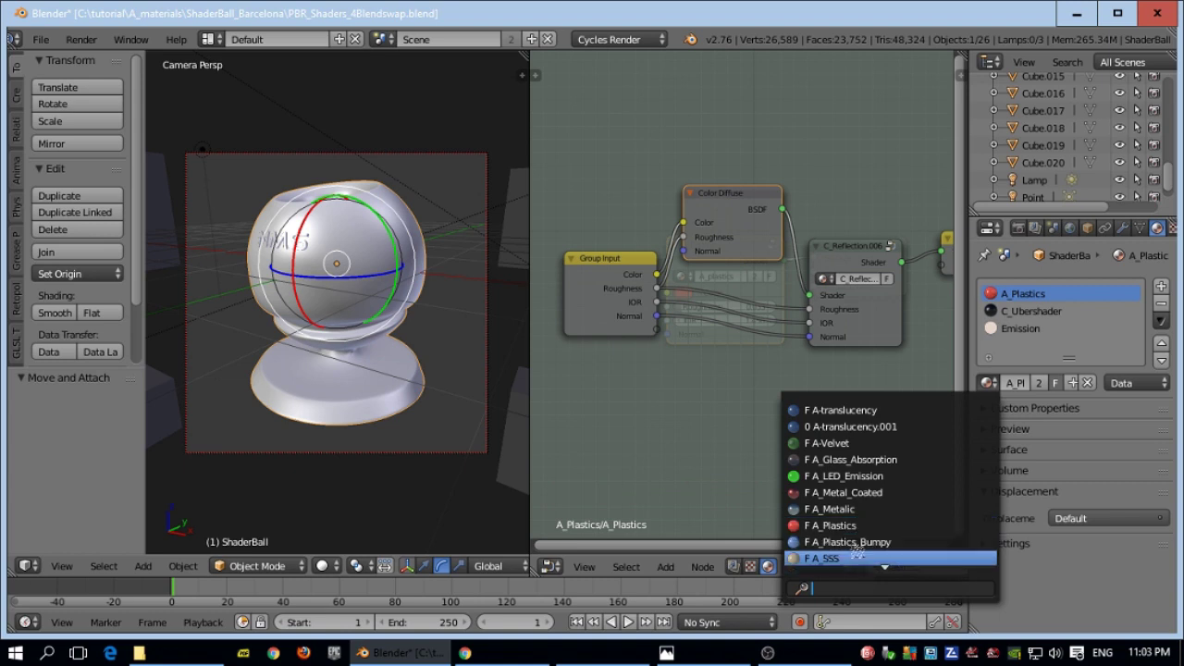
scroll(858, 553, "down", 1)
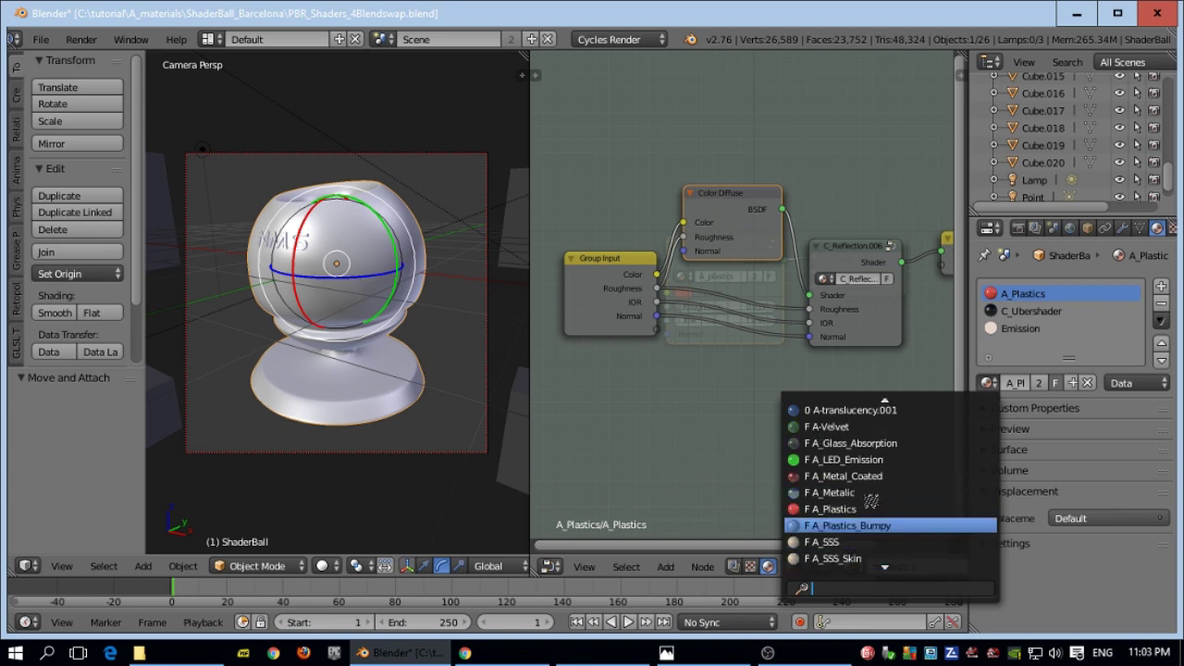
scroll(833, 412, "up", 1)
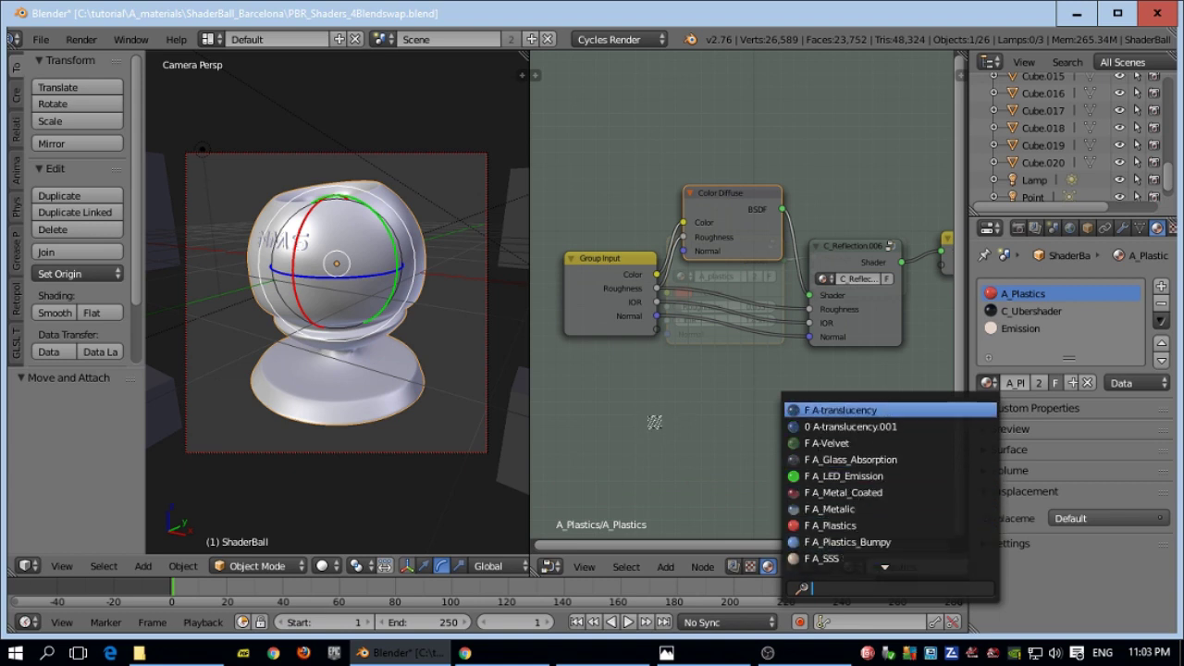
key("Escape")
key("Tab")
key("Home")
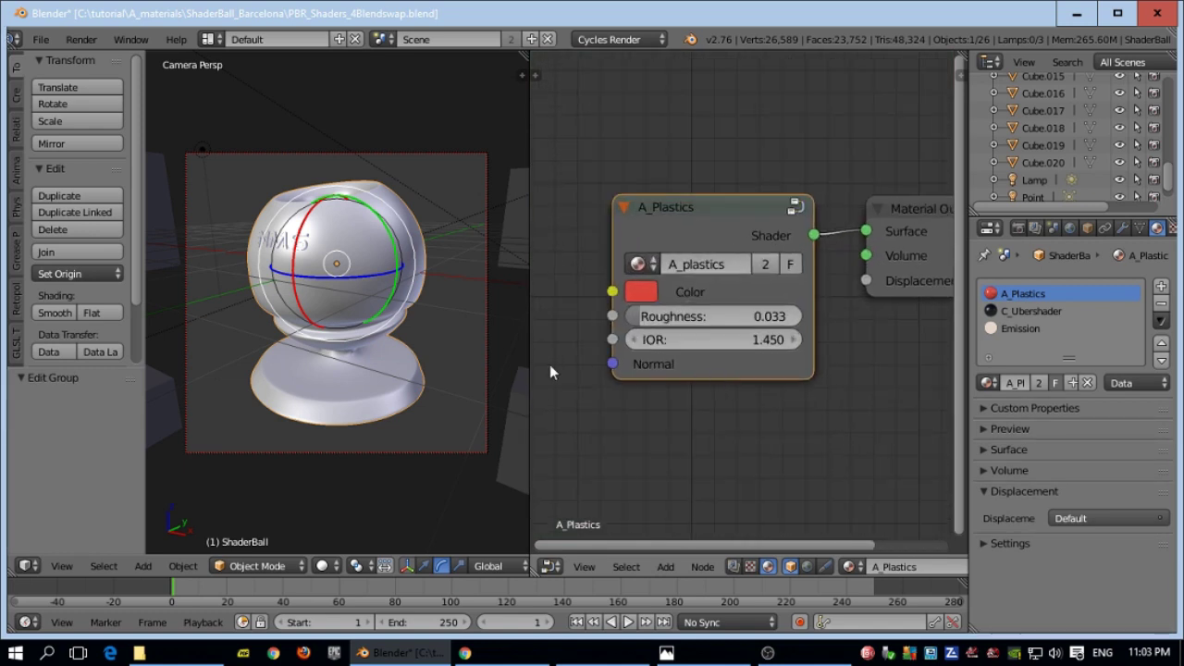
- Switch the viewport to Rendered shading and change the A_Plastics color to green (R 0.216, G 0.692, B 0.180)
left_click(322, 565)
left_click(350, 452)
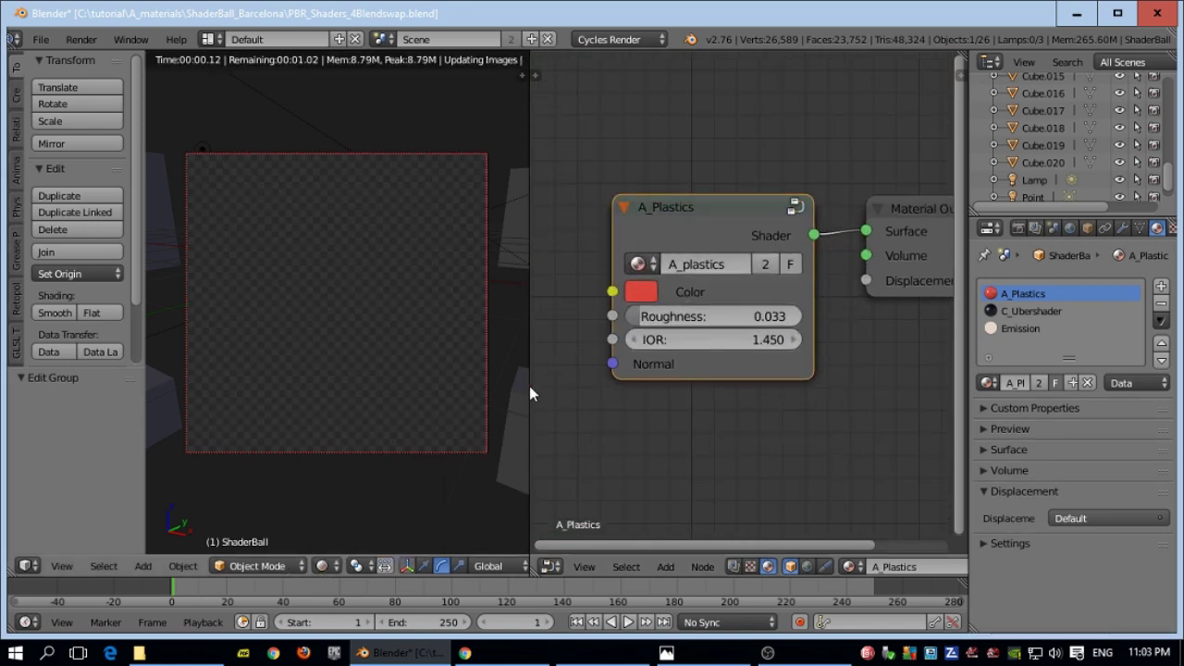
left_click(646, 292)
left_click_drag(712, 389, 685, 383)
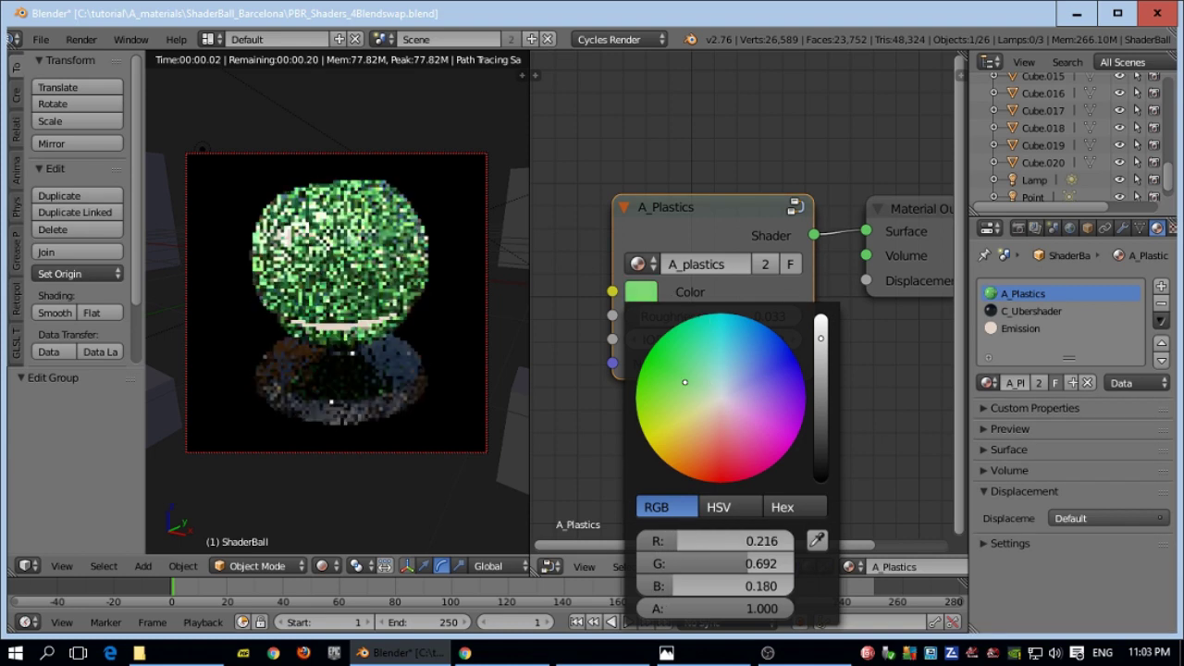
- Set the A_Plastics node's Roughness to 0.000 and its IOR to 1.250
mouse_move(641, 313)
left_mouse_down()
mouse_move(662, 316)
mouse_move(630, 315)
left_mouse_up()
left_click_drag(712, 340, 690, 339)
scroll(620, 391, "up", 1)
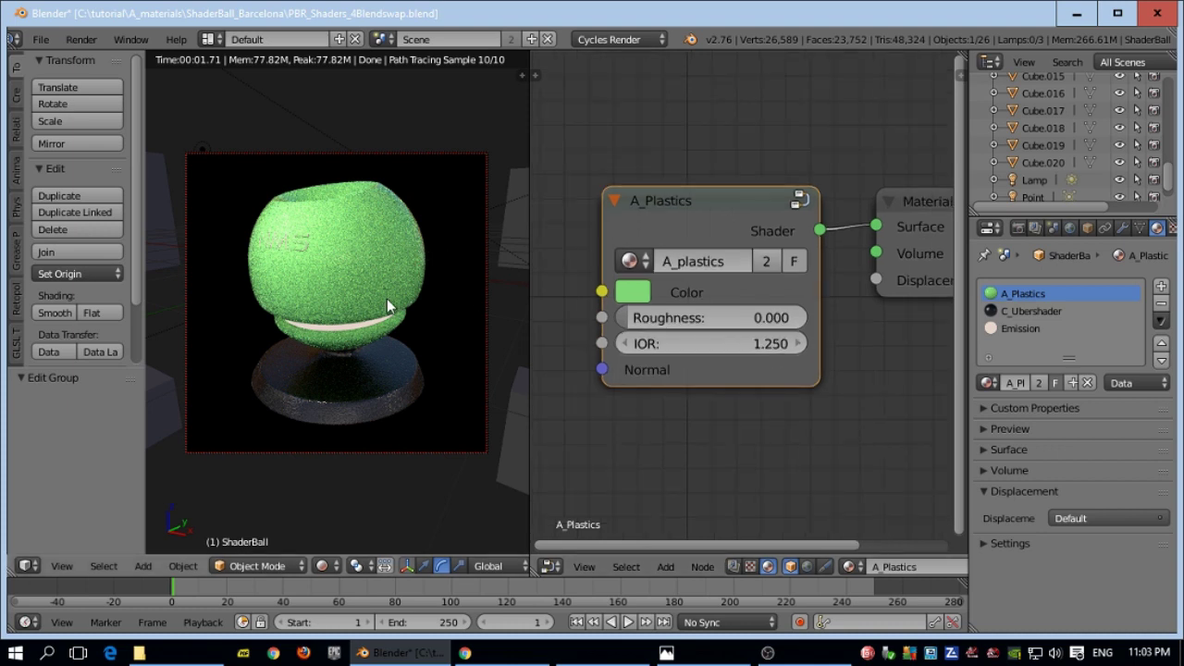
- Compare the plastic's reflections in the rendered close-up with the IOR at 1.150 and at 1.950
scroll(388, 301, "up", 2)
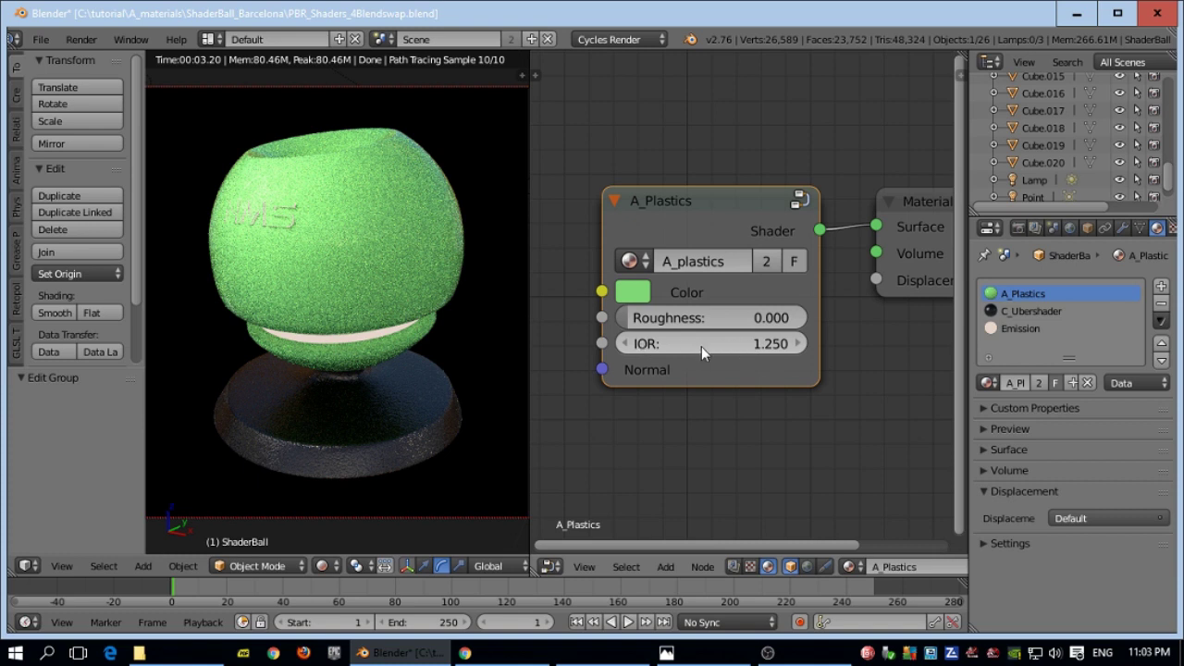
left_click(629, 344)
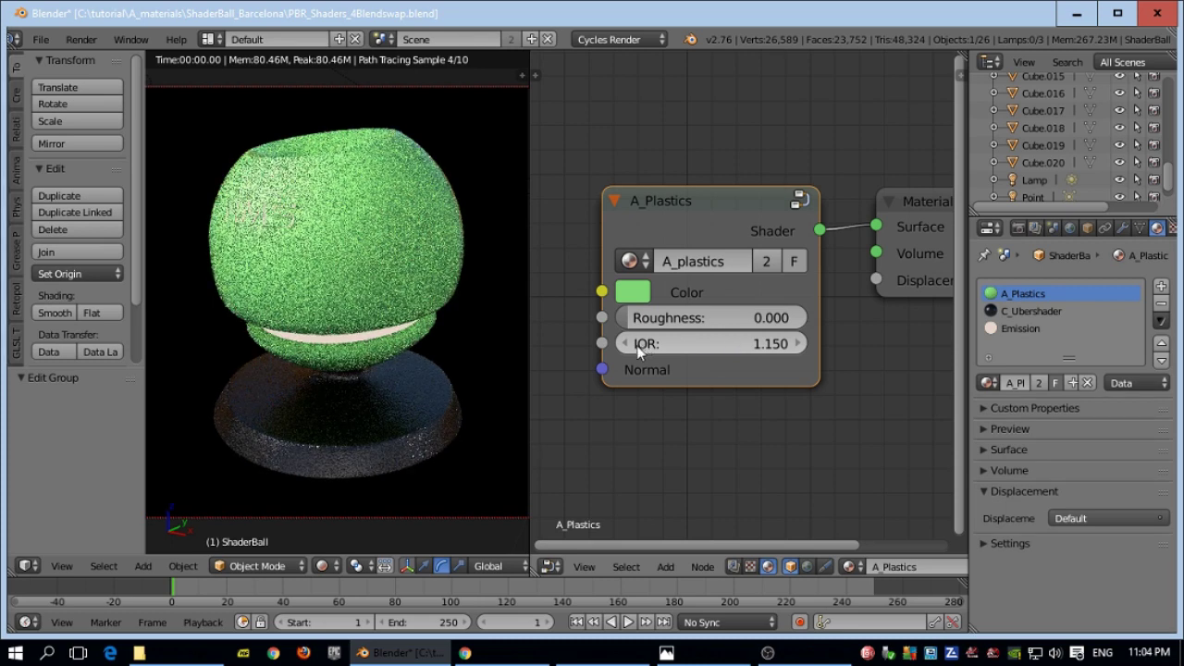
mouse_move(702, 346)
left_mouse_down()
mouse_move(791, 346)
mouse_move(692, 343)
mouse_move(740, 343)
mouse_move(703, 343)
mouse_move(723, 346)
left_mouse_up()
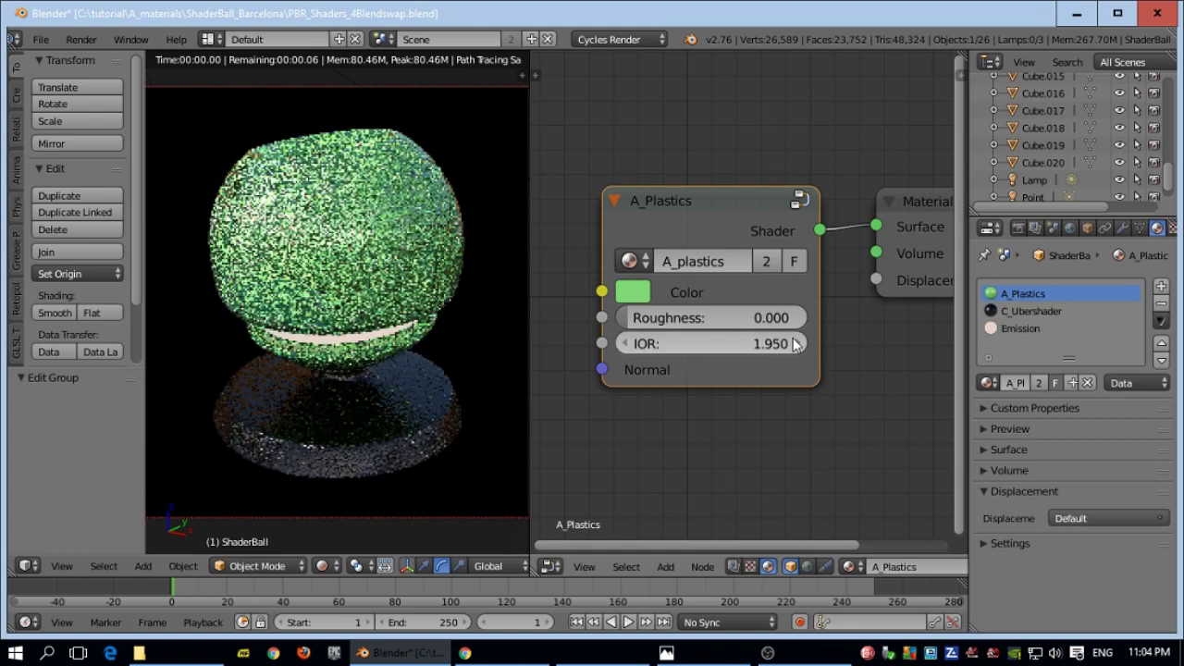
- Lower the A_Plastics IOR in steps to 1.450
left_click(629, 347)
left_click(630, 348)
left_click(628, 343)
left_click(627, 343)
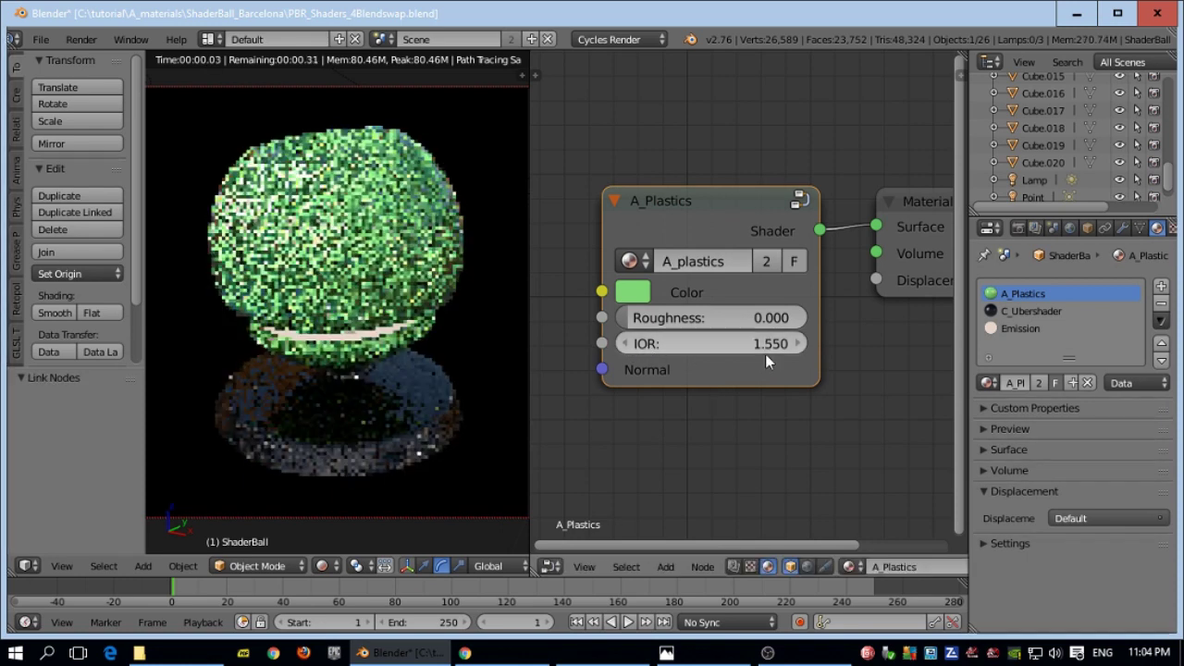
left_click(629, 344)
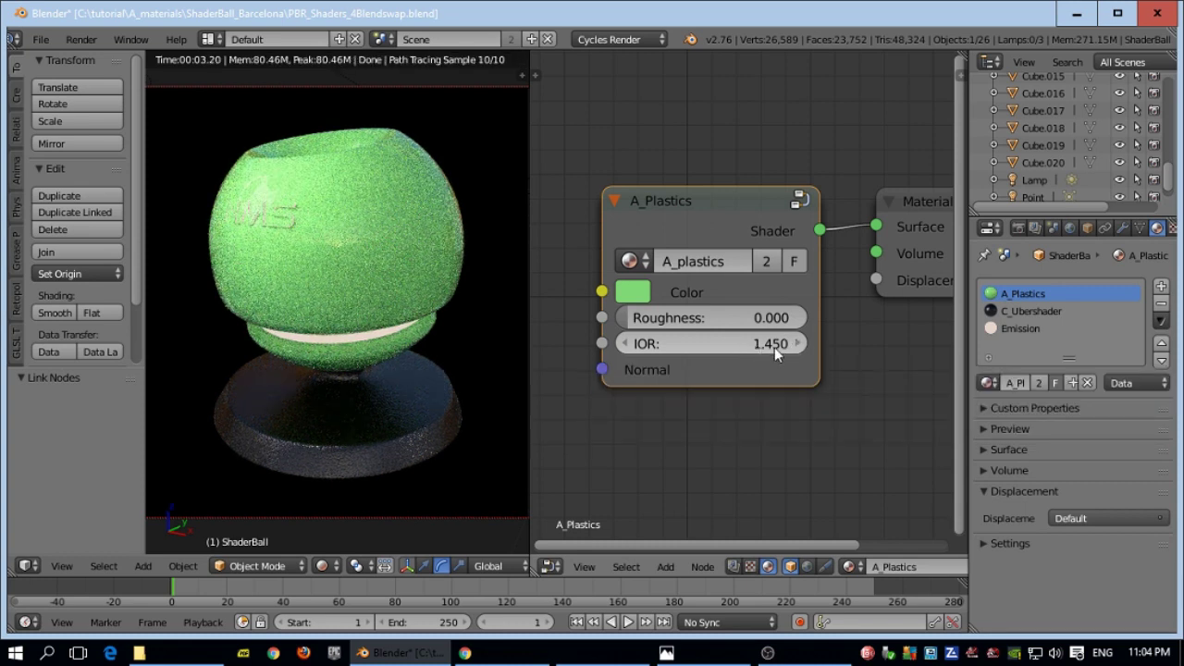
- Raise the A_Plastics IOR to 1.850 to strengthen the reflections
left_click(801, 344)
left_click(800, 344)
left_click(800, 344)
left_click(800, 344)
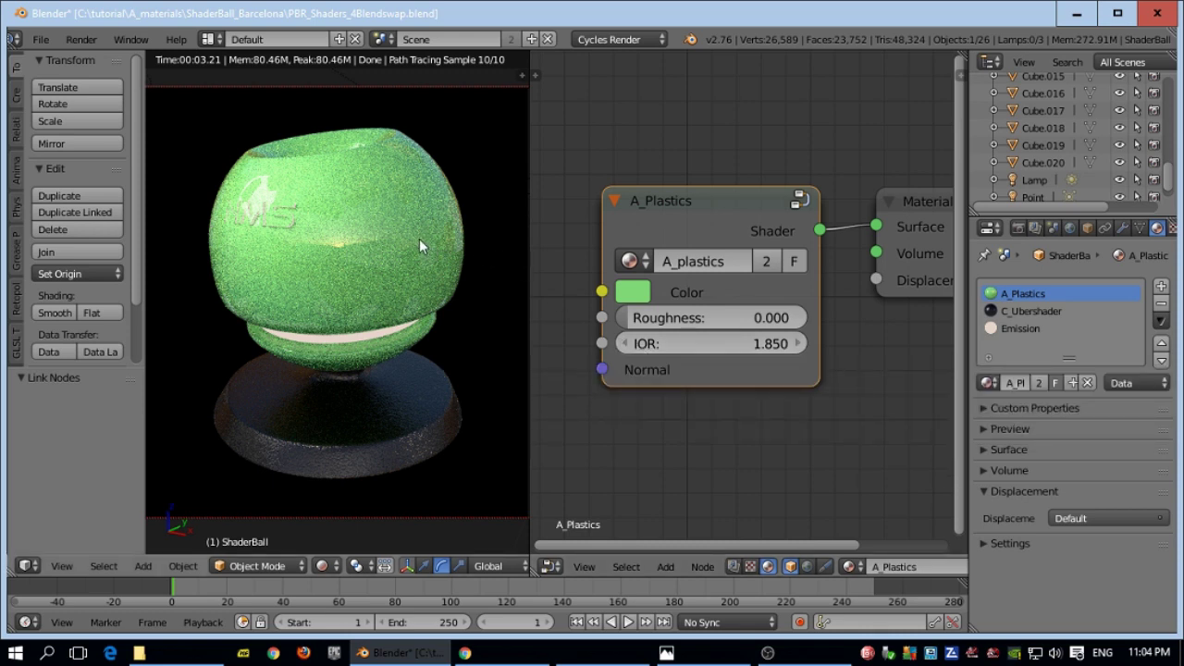
- Set the A_Plastics IOR to 1.550 and return the viewport to Solid shading
left_click_drag(708, 343, 671, 344, "ctrl")
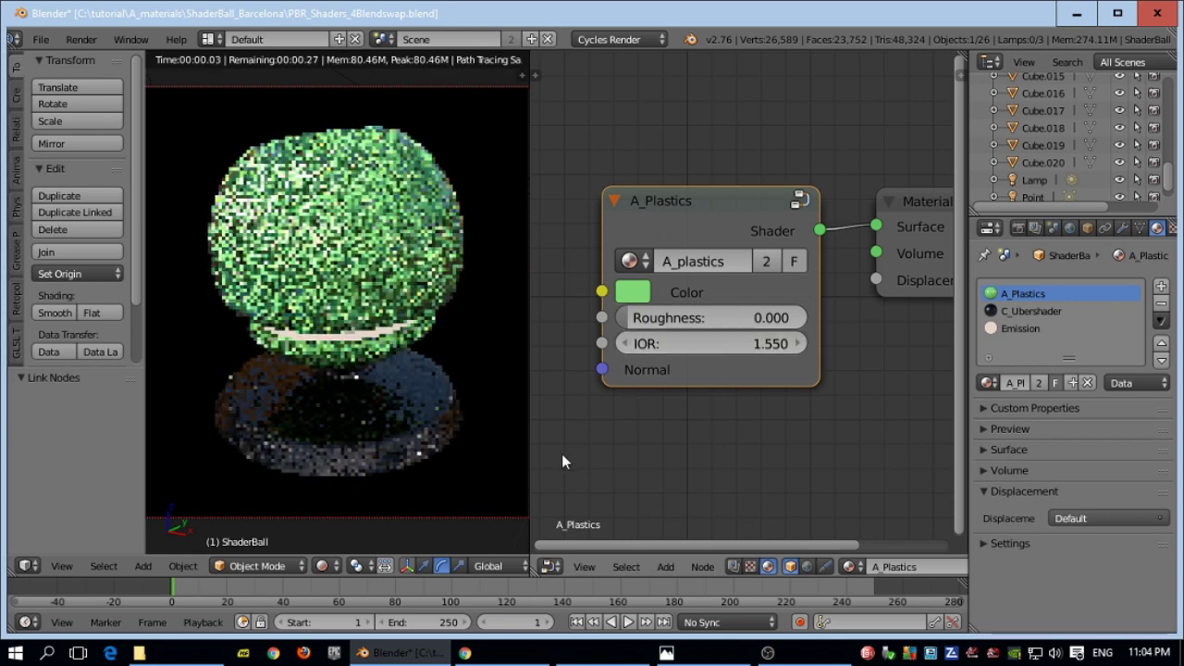
left_click(323, 566)
left_click(340, 504)
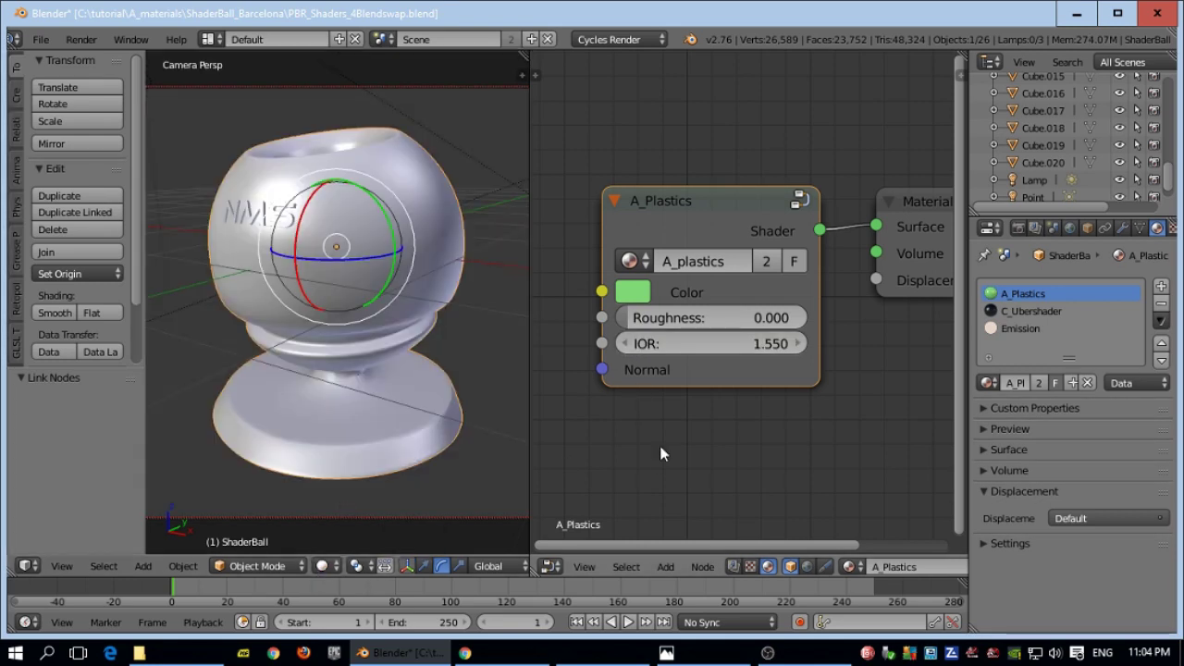
- Assign the A_Textured material to the shader ball's first material slot
left_click(988, 382)
scroll(863, 515, "down", 5)
scroll(865, 514, "down", 1)
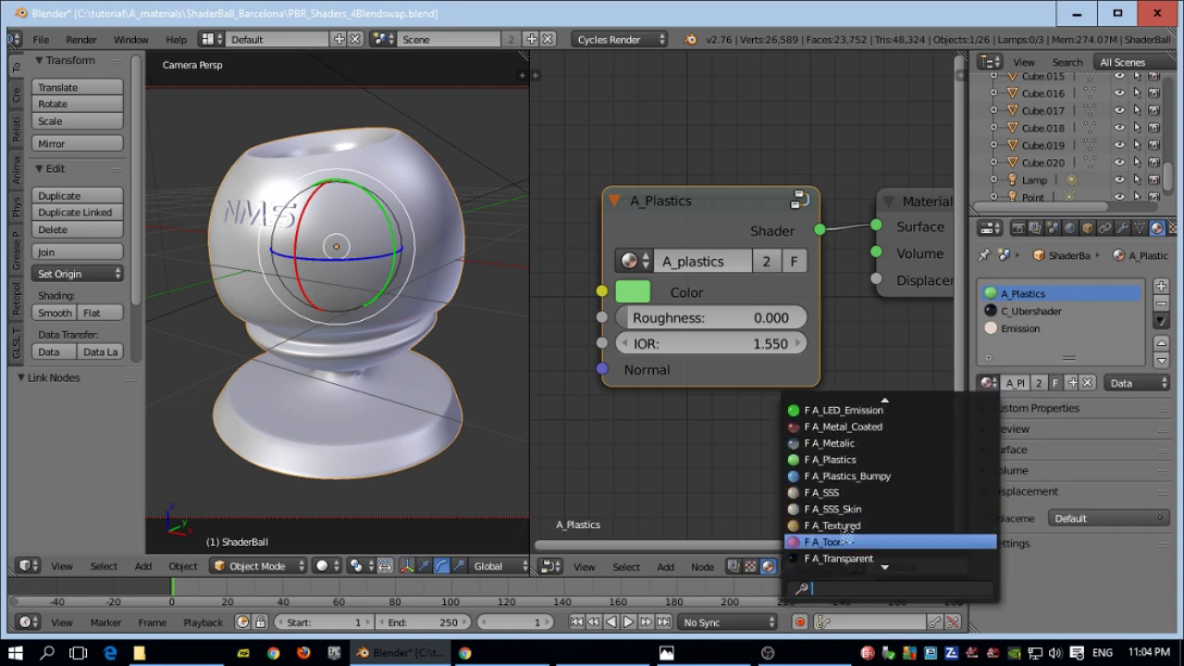
left_click(855, 528)
middle_click_drag(724, 245, 759, 46)
- Switch to the Chrome browser showing the PBR shader pack slideshow on the New Media Supply blog
key("alt+Tab")
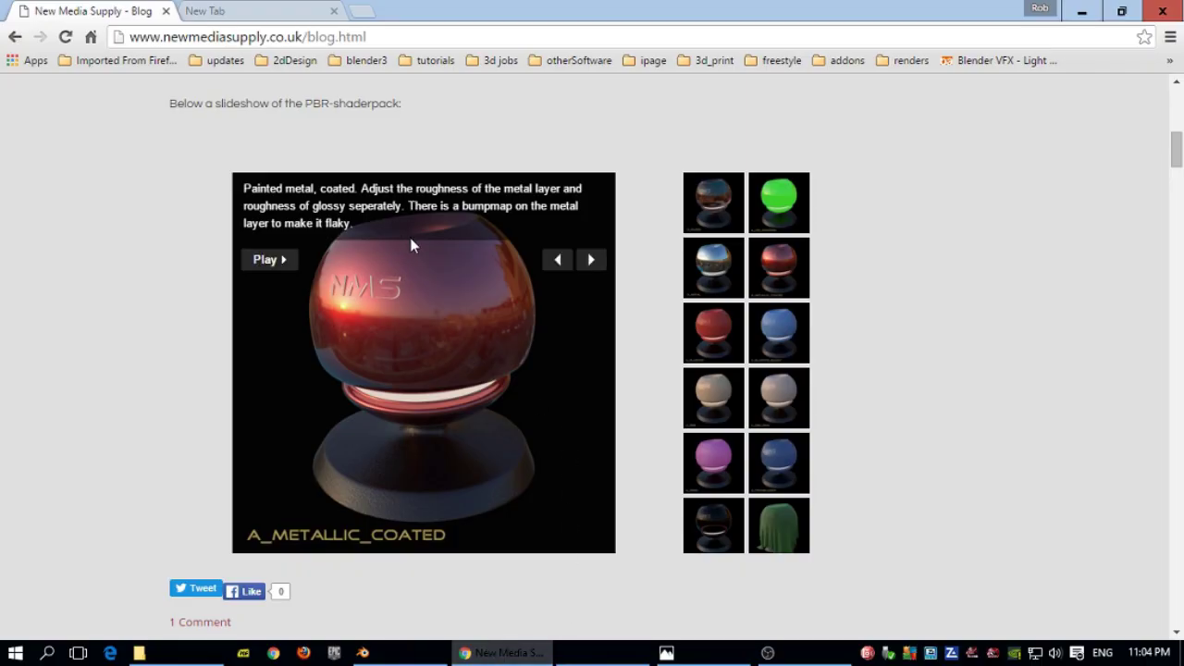
- Find the texture-pack download links for the zip and 7-zip files in the blog post
scroll(409, 245, "up", 7)
scroll(417, 256, "down", 2)
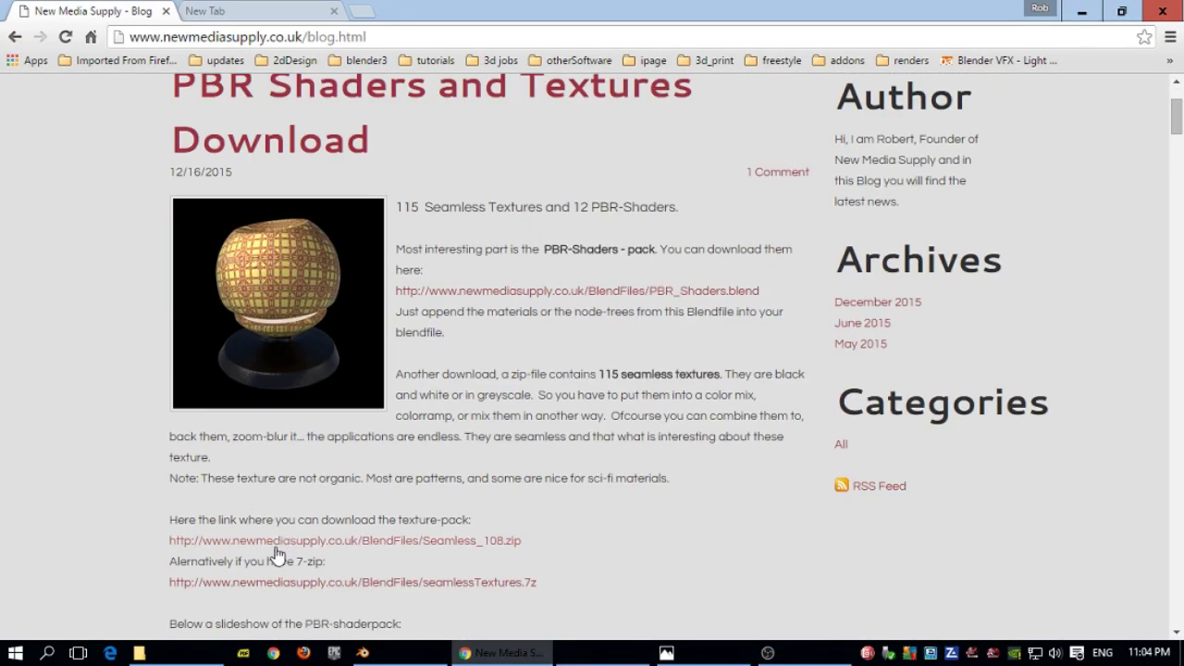
left_click_drag(219, 520, 455, 523)
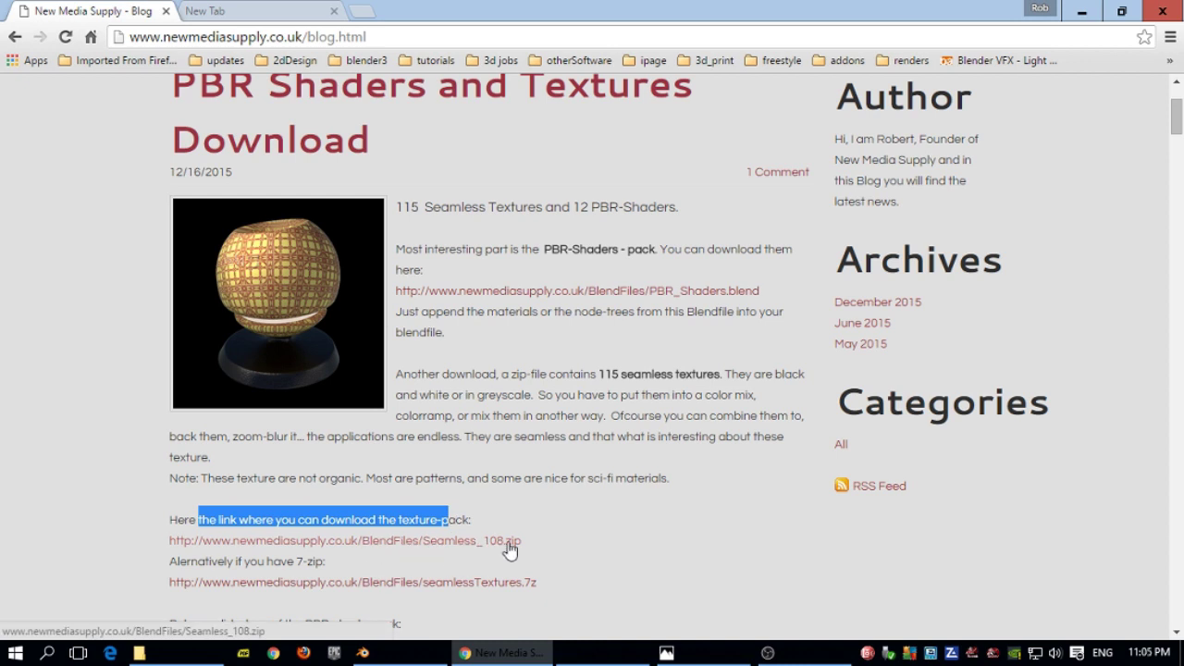
scroll(573, 561, "down", 1)
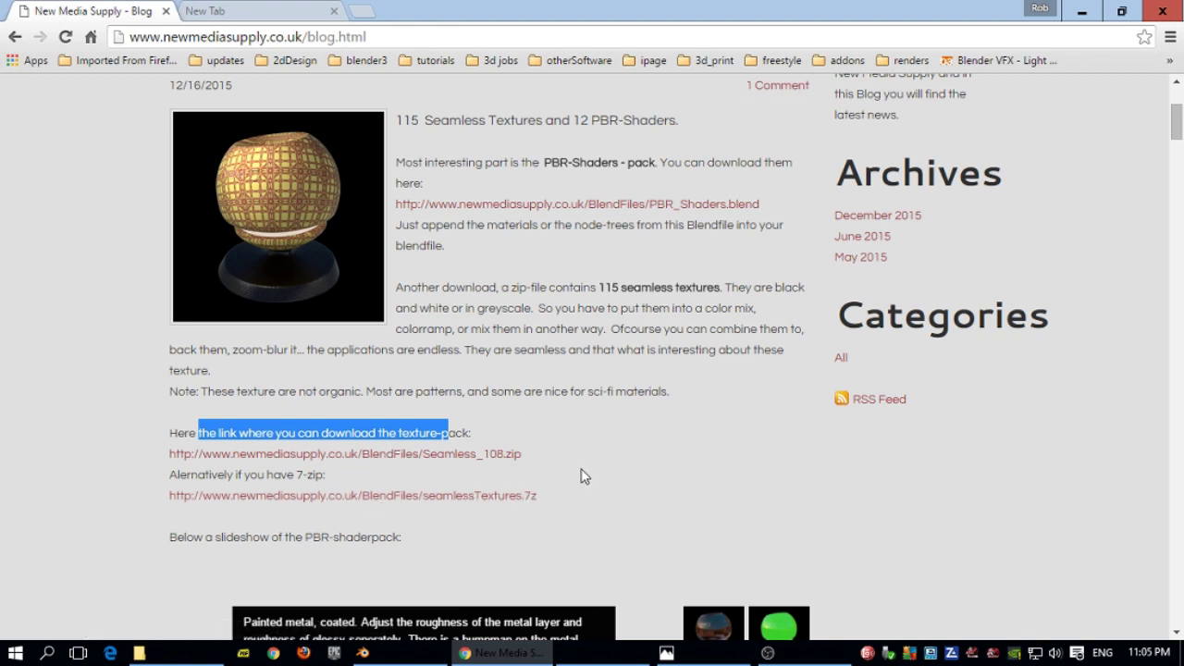
- Switch back to Blender and widen the node editor to show the start of the A_Textured node tree
left_click(389, 653)
scroll(722, 375, "down", 2)
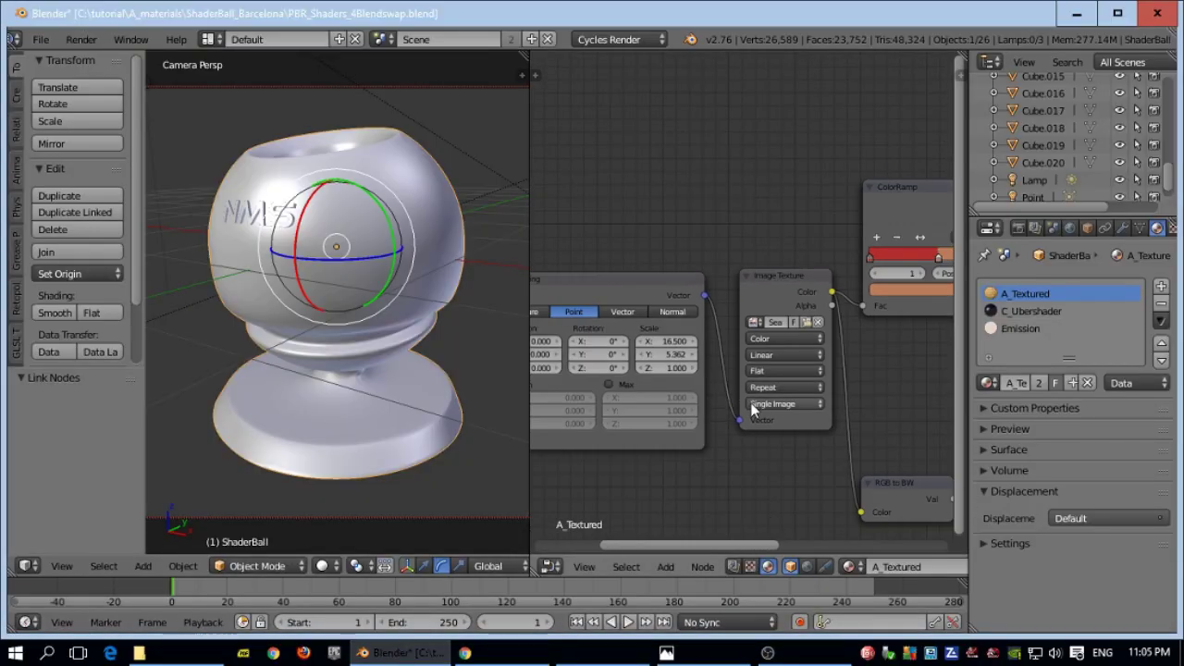
left_click_drag(527, 428, 395, 428)
middle_click_drag(601, 466, 586, 397)
scroll(592, 397, "up", 1)
scroll(666, 363, "down", 2)
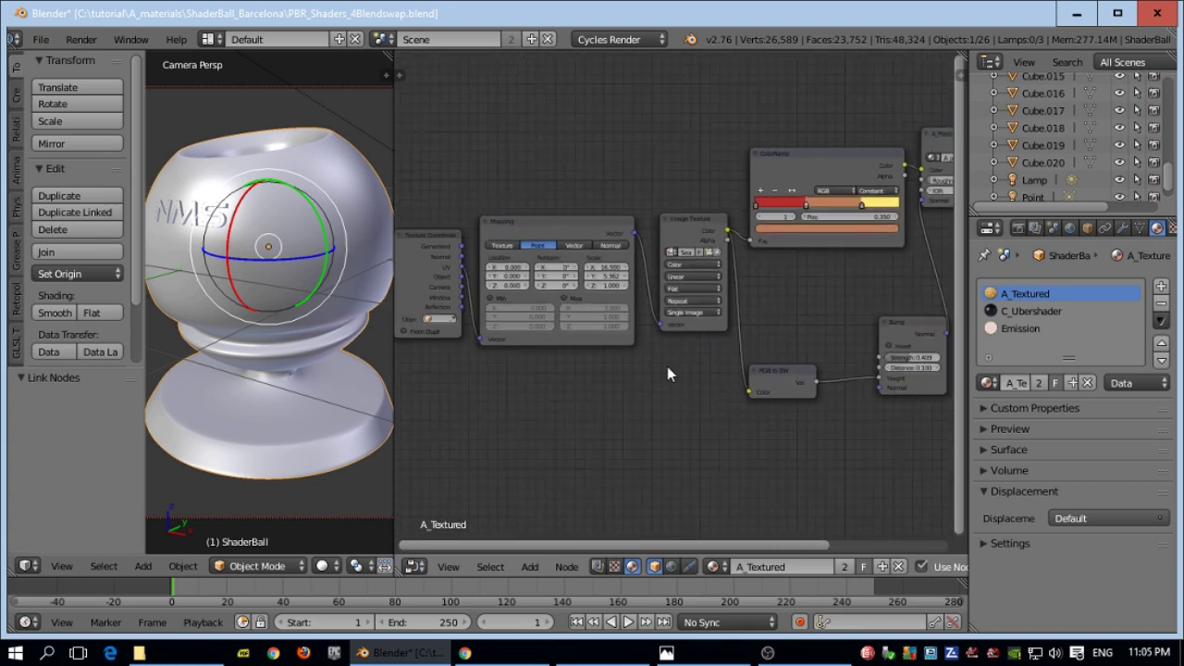
middle_click_drag(537, 368, 716, 414)
scroll(716, 413, "up", 1)
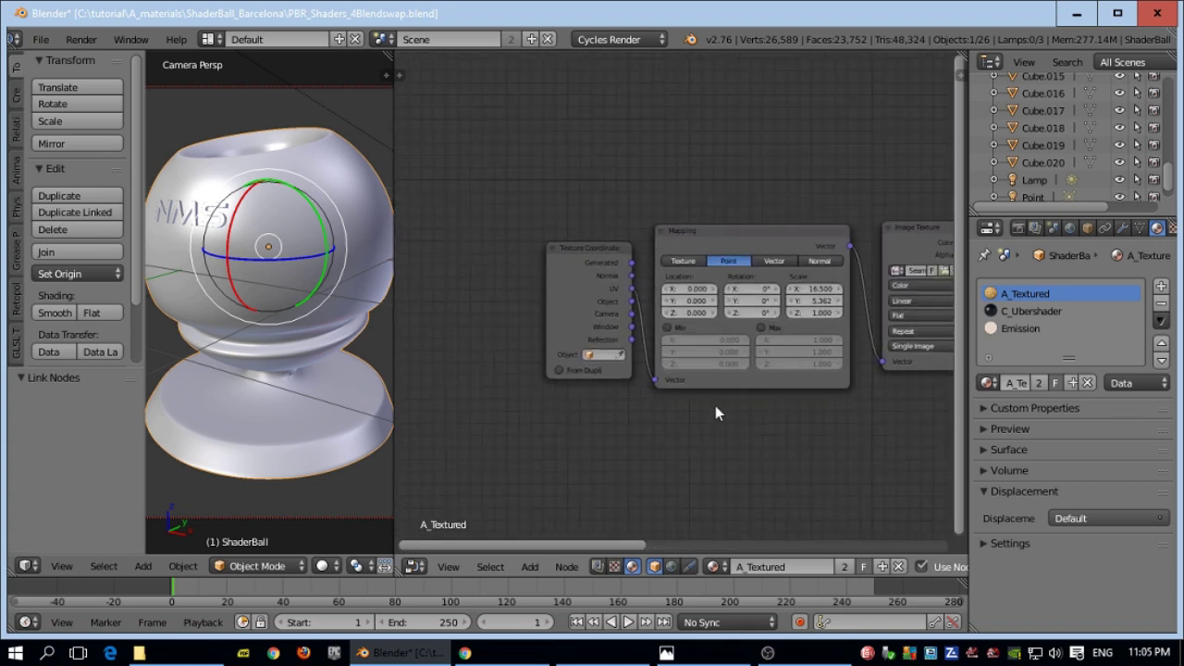
- Point out the Texture Coordinate and Mapping nodes and look up their Input and Vector categories among the addable nodes
left_click(574, 253)
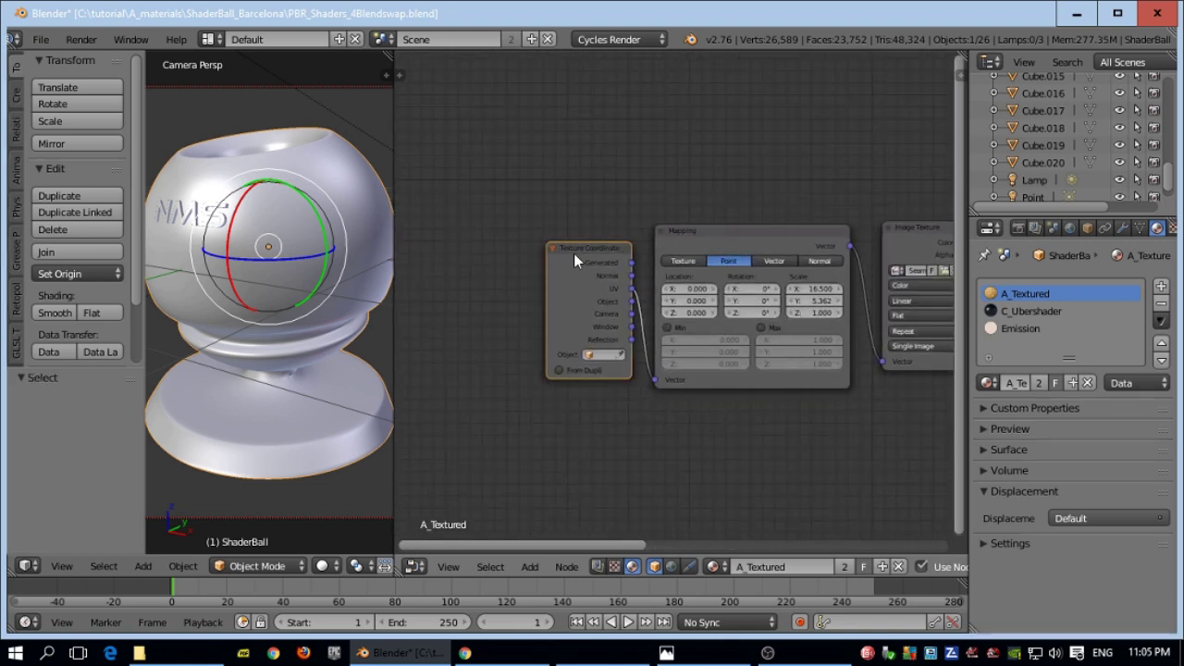
left_click(745, 240)
left_click(528, 568)
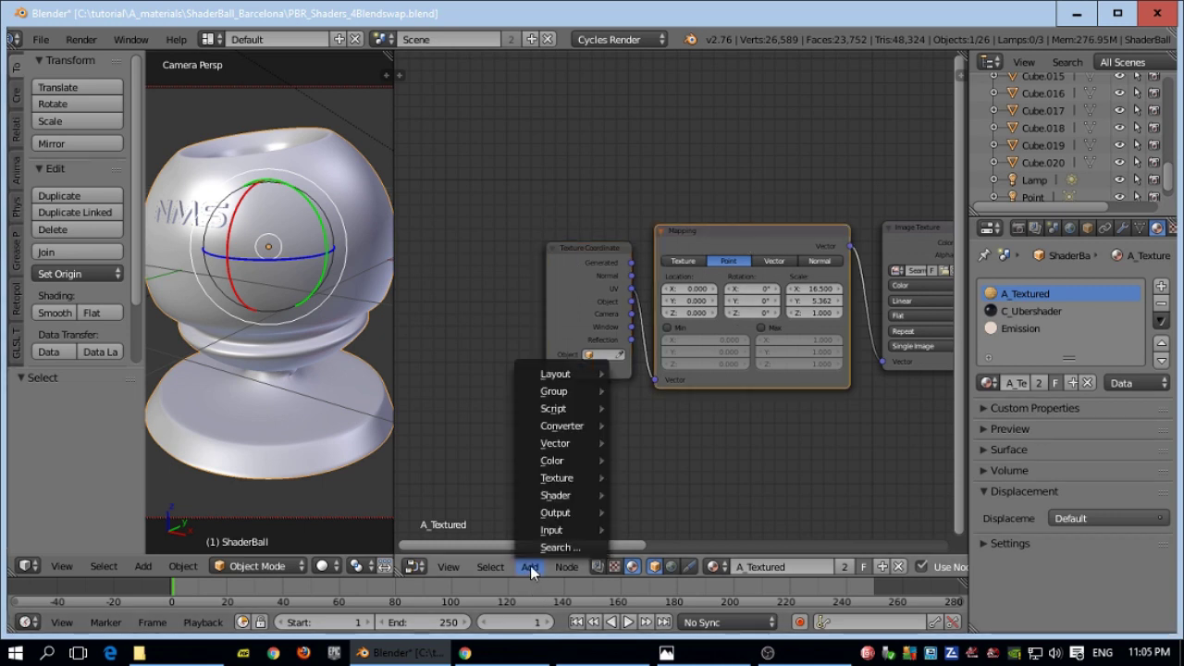
mouse_move(570, 449)
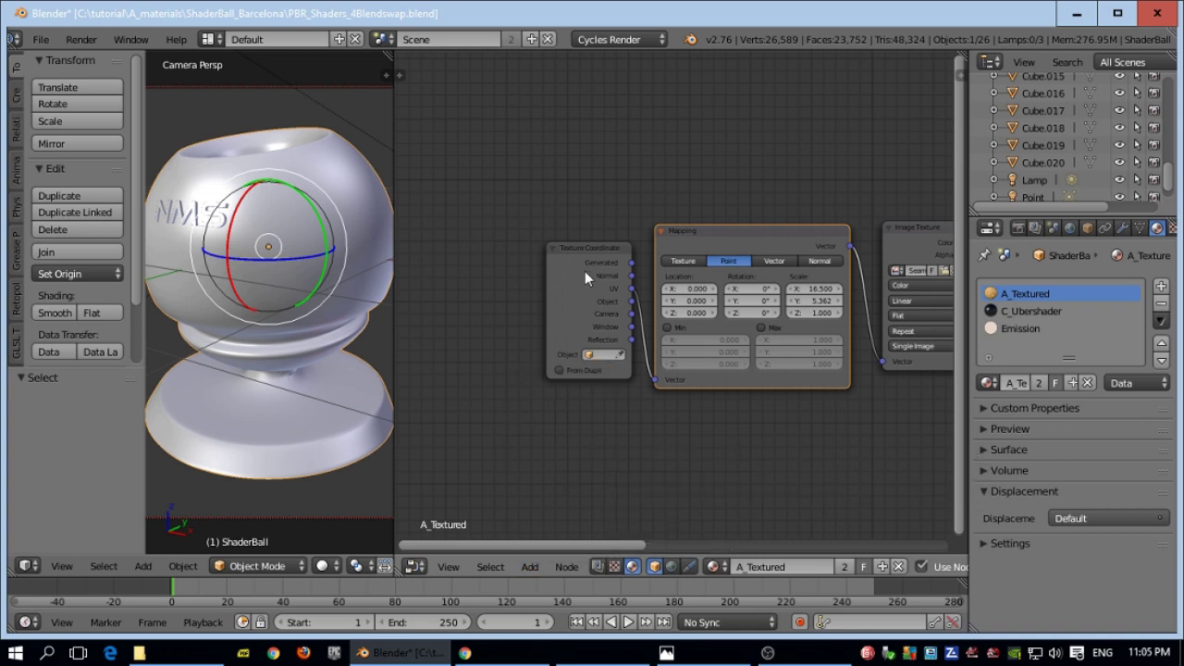
left_click(528, 567)
mouse_move(550, 533)
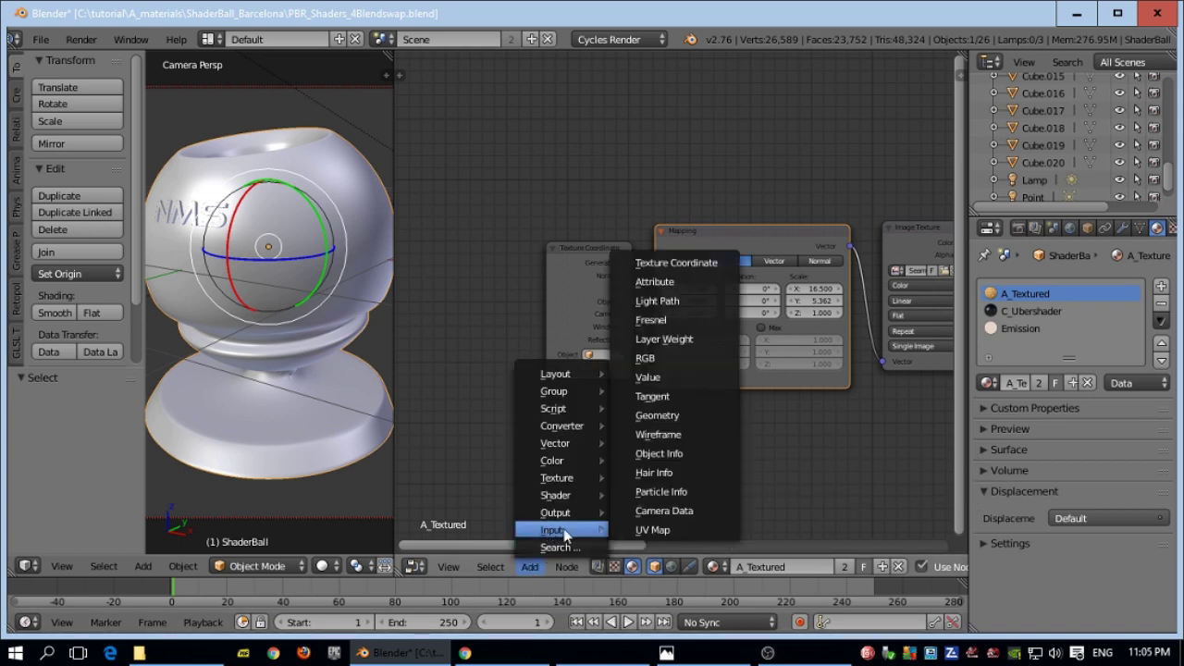
left_click(666, 266)
- Open the image selection of the Image Texture node and display the seamlessTextures folder as large thumbnails
middle_click_drag(811, 437, 576, 437)
scroll(662, 235, "up", 5)
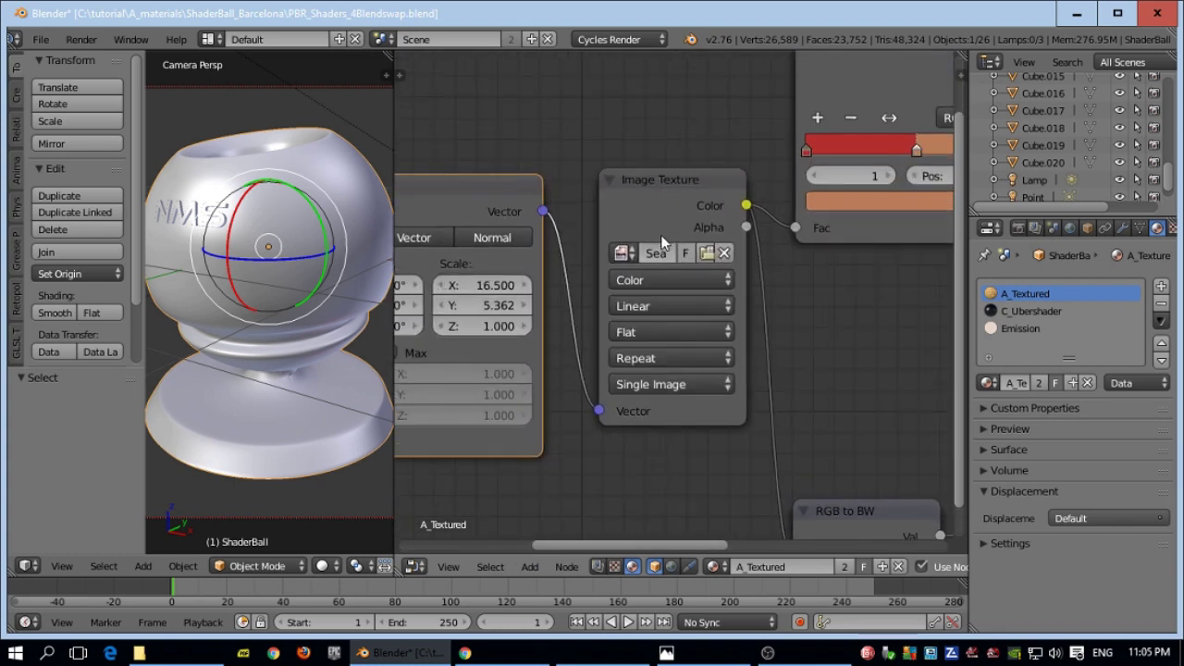
scroll(713, 242, "up", 1)
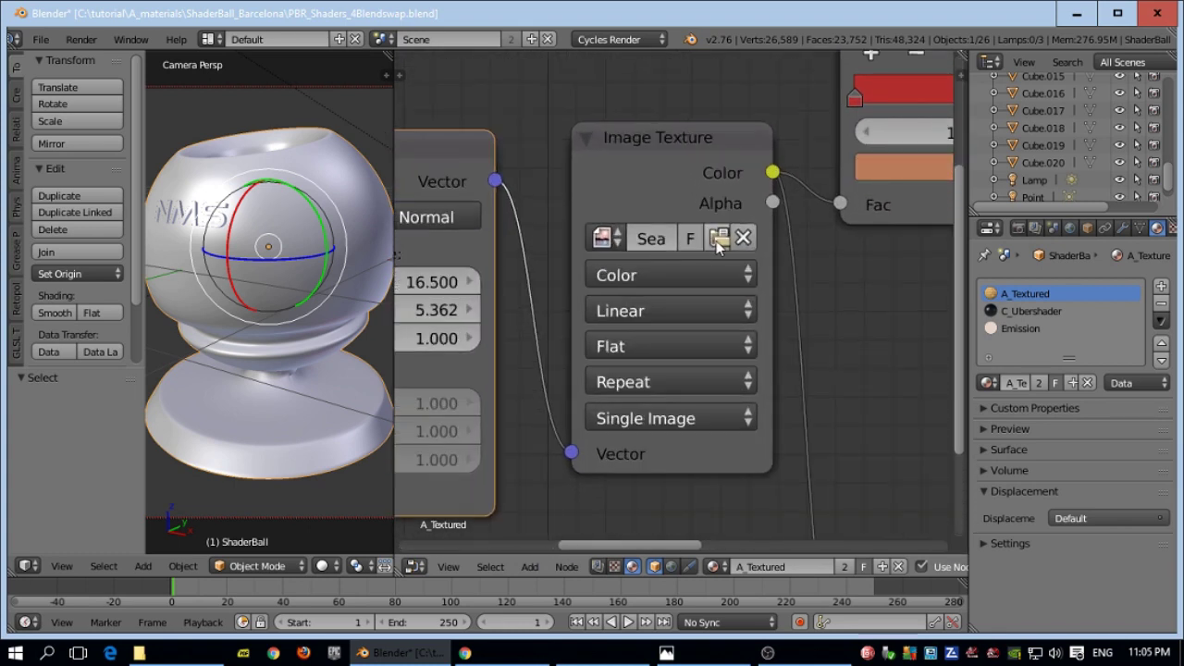
left_click(720, 239)
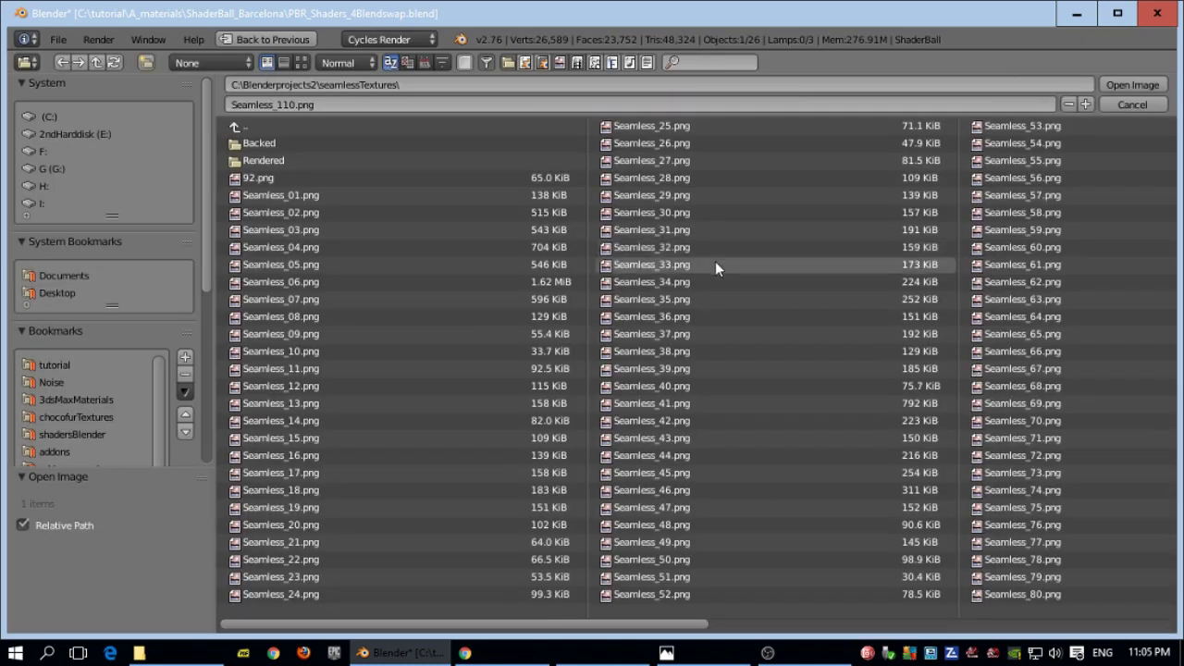
left_click(301, 62)
- Look through the seamless pattern textures in the folder and return to the node tree
scroll(573, 345, "down", 15)
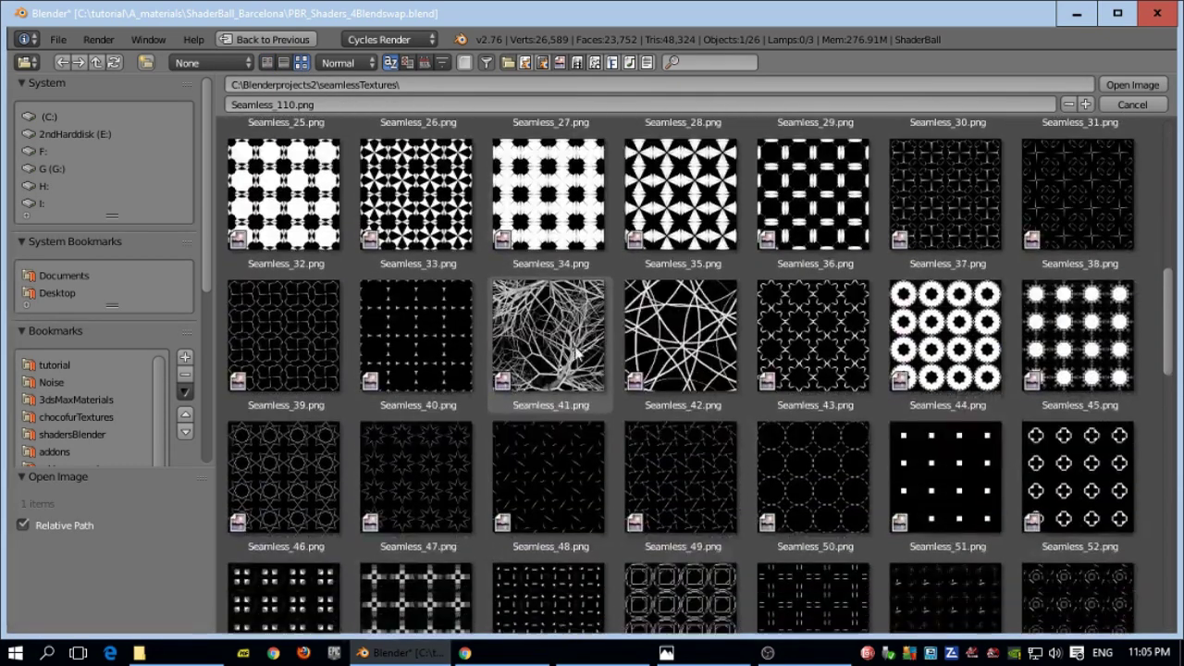
scroll(574, 352, "down", 4)
scroll(574, 356, "down", 12)
scroll(576, 370, "down", 8)
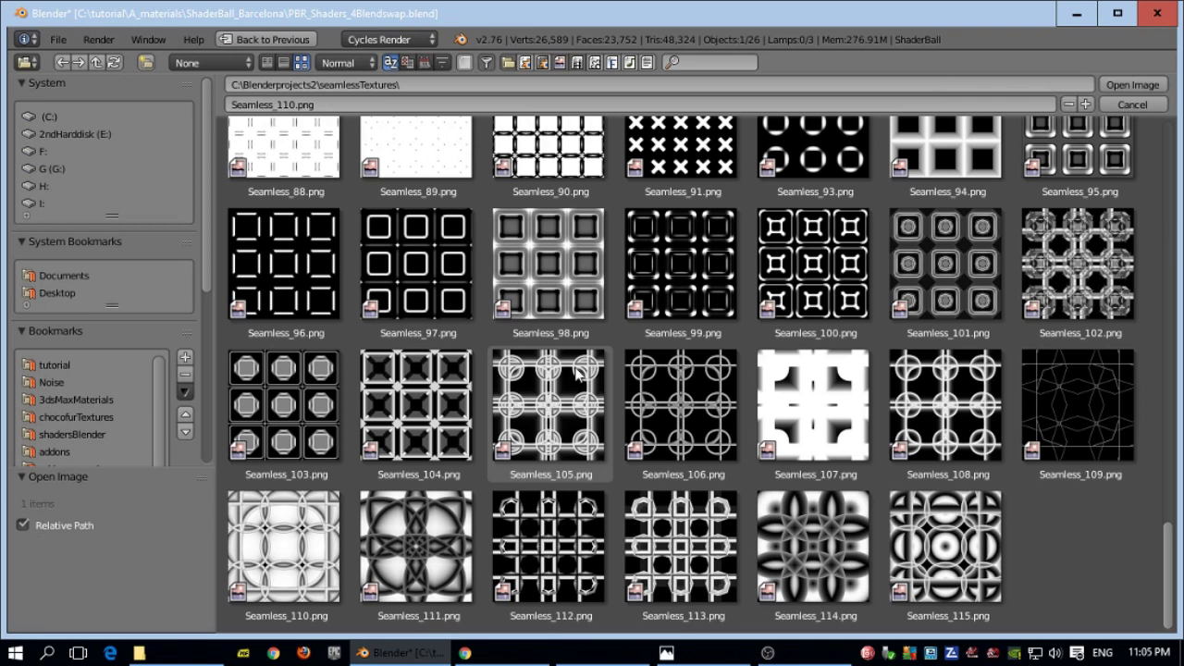
scroll(577, 370, "up", 7)
scroll(576, 370, "down", 2)
scroll(579, 374, "down", 1)
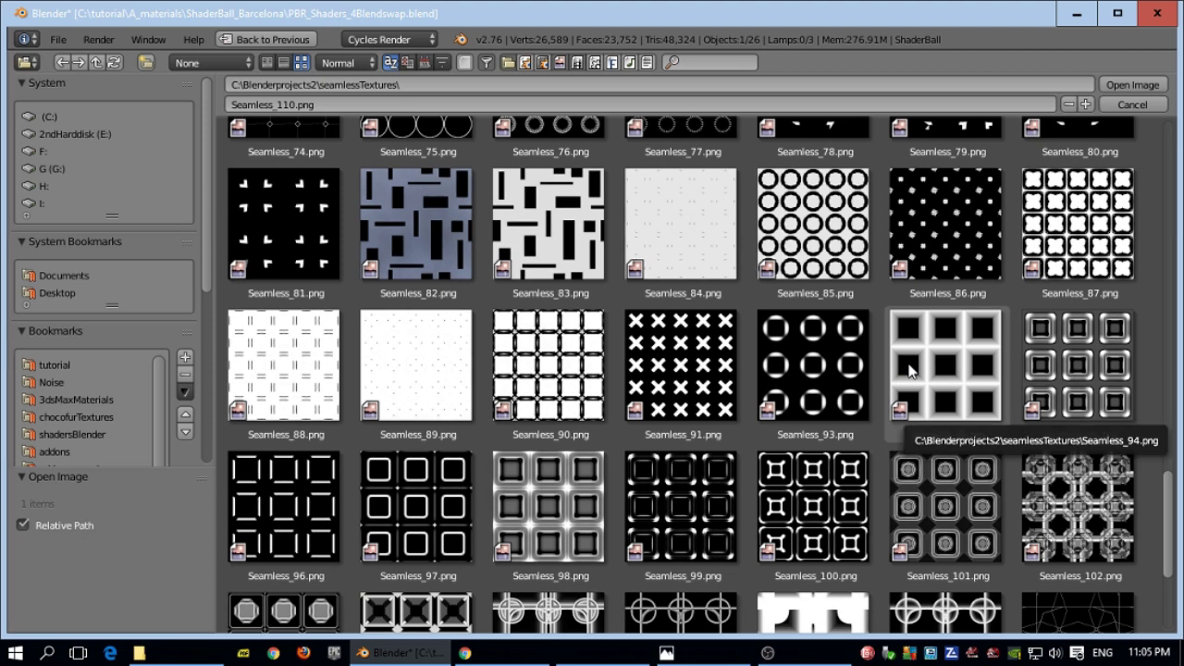
left_click(894, 326)
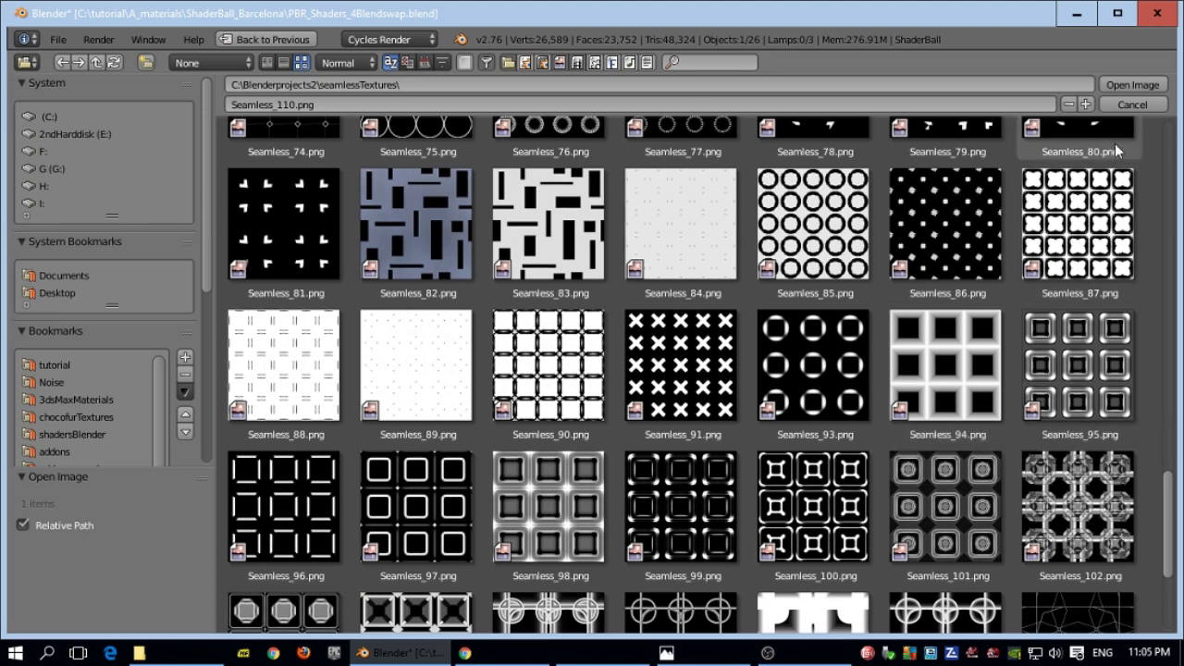
left_click(1133, 84)
- Examine how the Image Texture's color output feeds the ColorRamp's Fac input
middle_click_drag(873, 326, 611, 350)
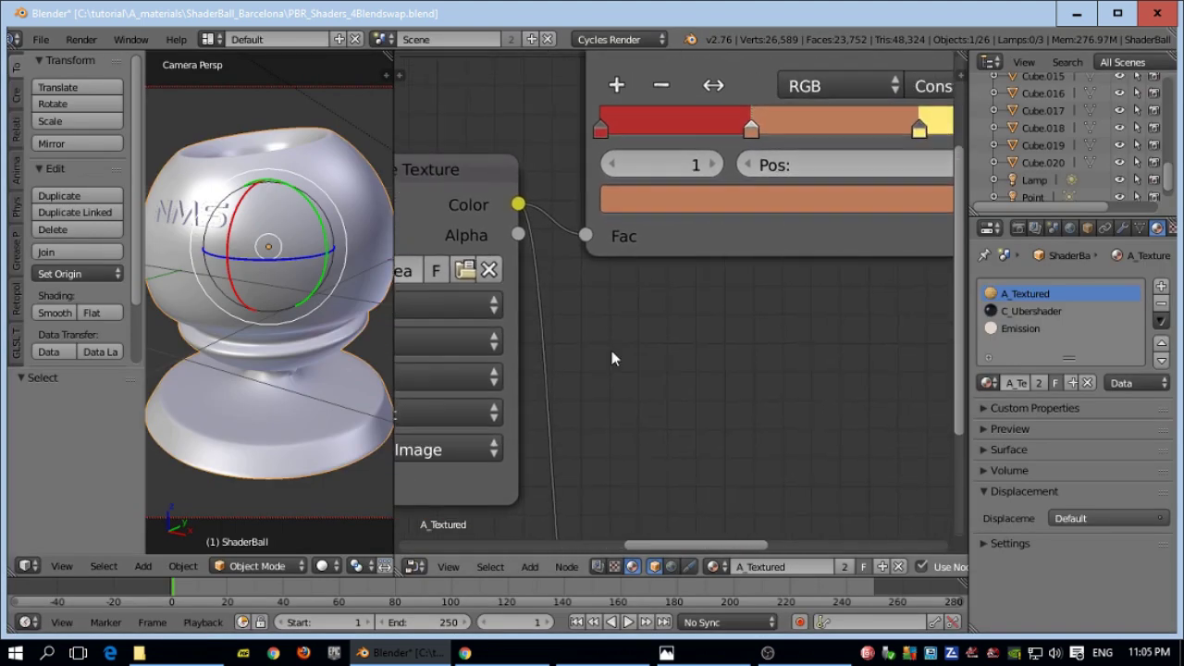
scroll(633, 357, "down", 3)
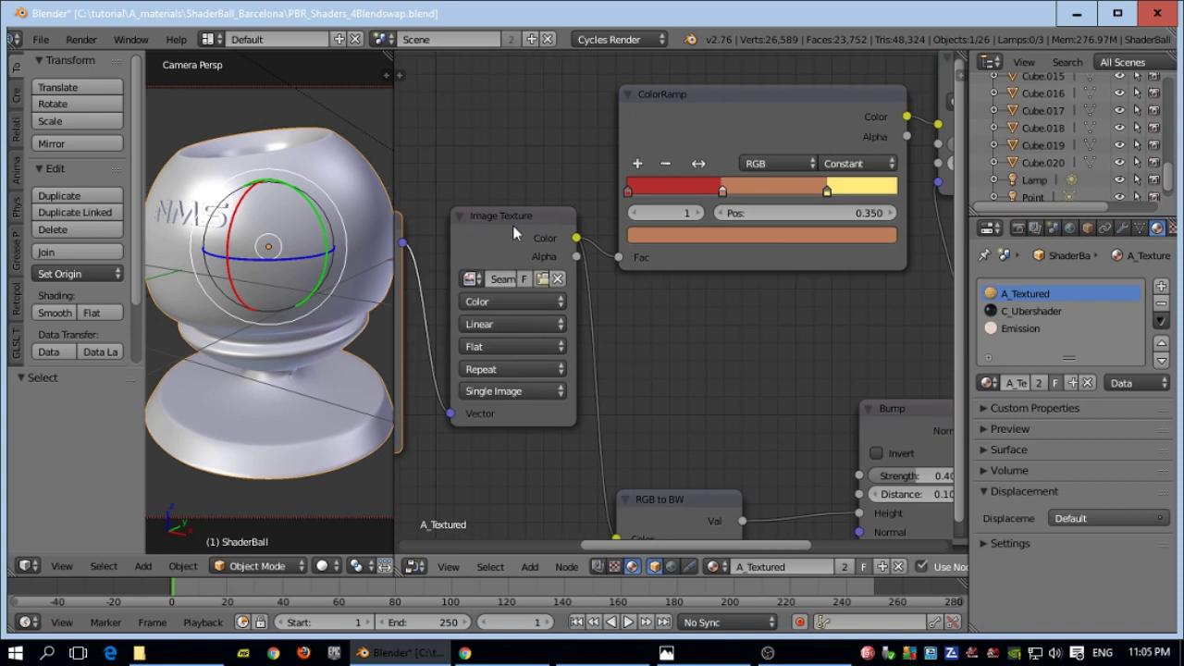
scroll(696, 298, "down", 2)
middle_click_drag(695, 298, 570, 330)
mouse_move(539, 317)
left_mouse_down()
mouse_move(684, 324)
mouse_move(801, 212)
mouse_move(546, 320)
left_mouse_up()
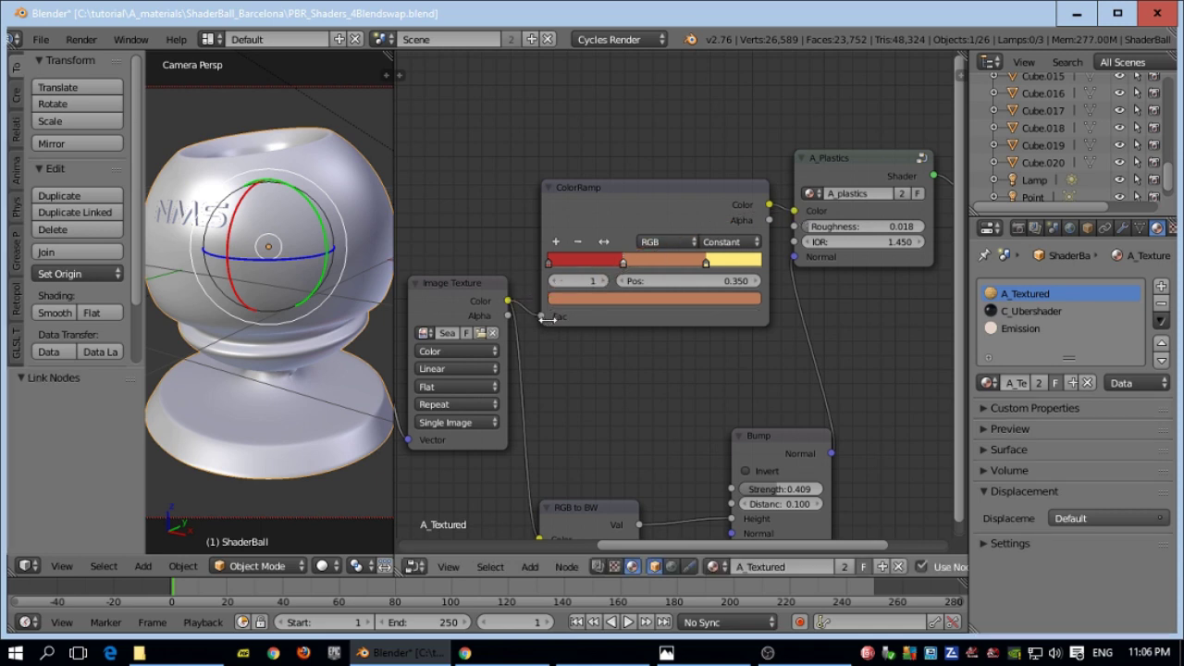
scroll(736, 331, "down", 1)
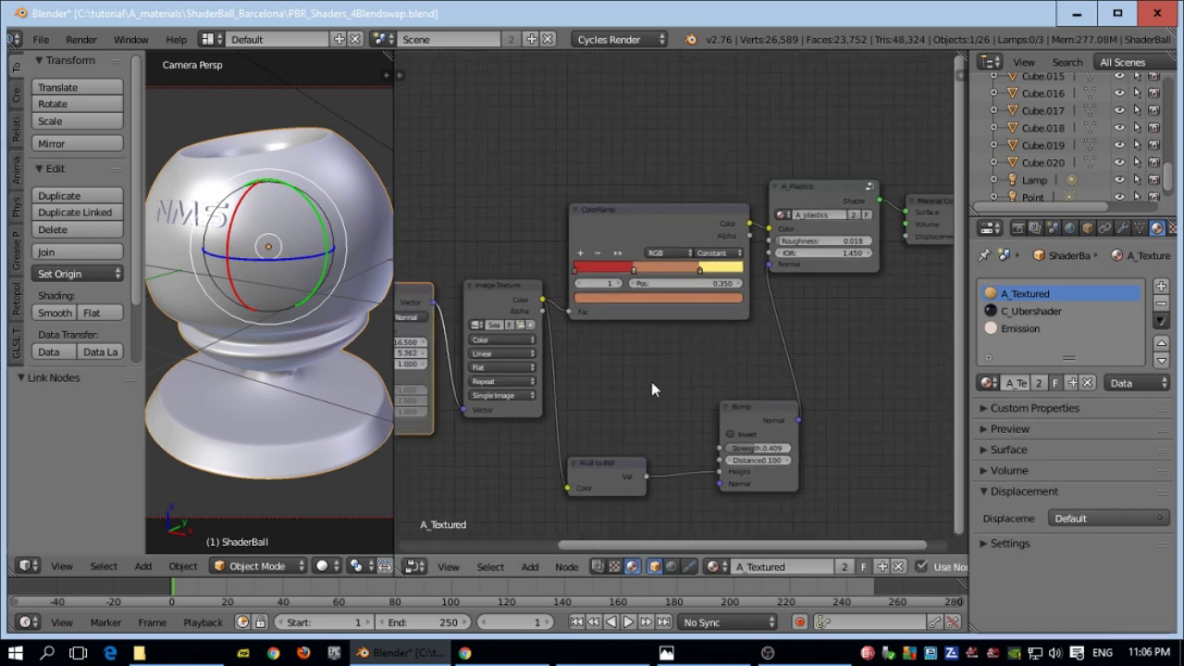
- Add a MixRGB node above the ColorRamp and link the Image Texture's color output to its Fac input
left_click(529, 566)
mouse_move(574, 463)
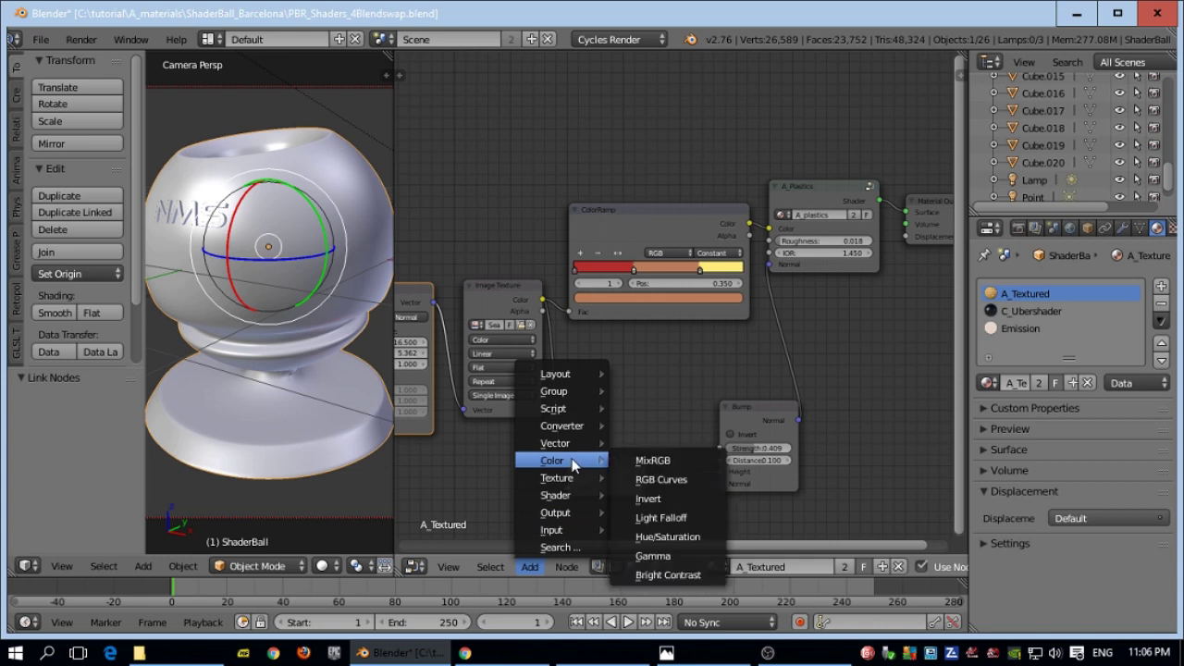
left_click(645, 463)
left_click(662, 81)
left_click_drag(571, 312, 663, 140)
- Set the Mix node's Color1 to blue and Color2 to orange, and move the Image Texture link back to the ColorRamp's Fac
left_click(670, 151)
left_click(713, 184)
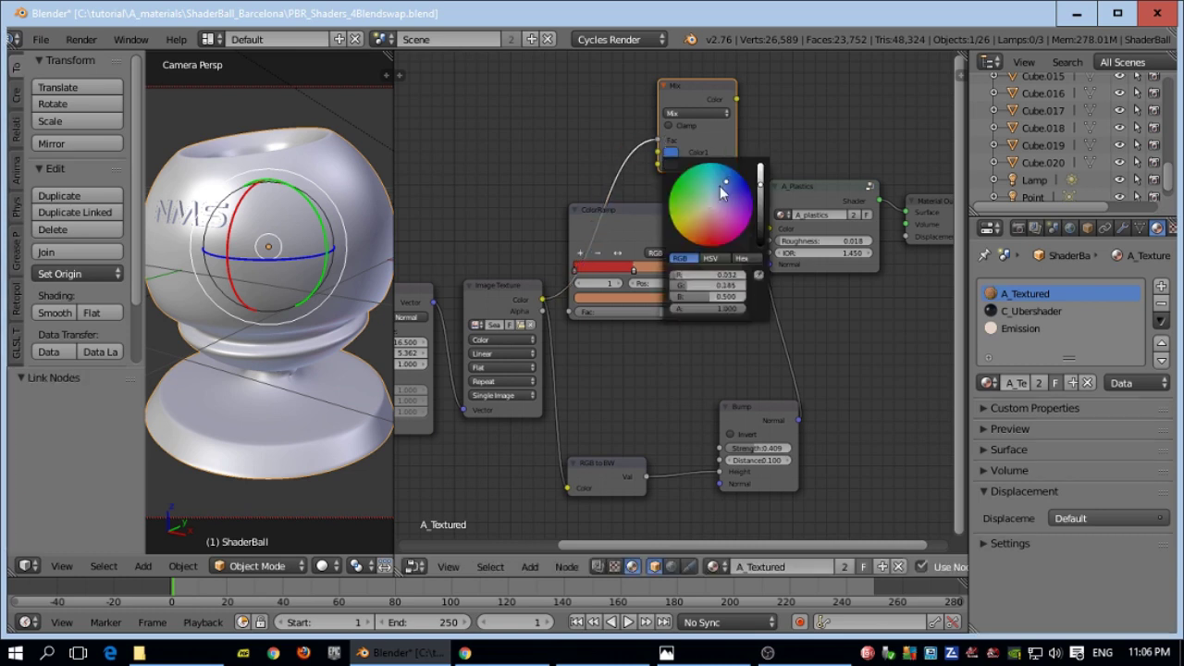
left_click(671, 164)
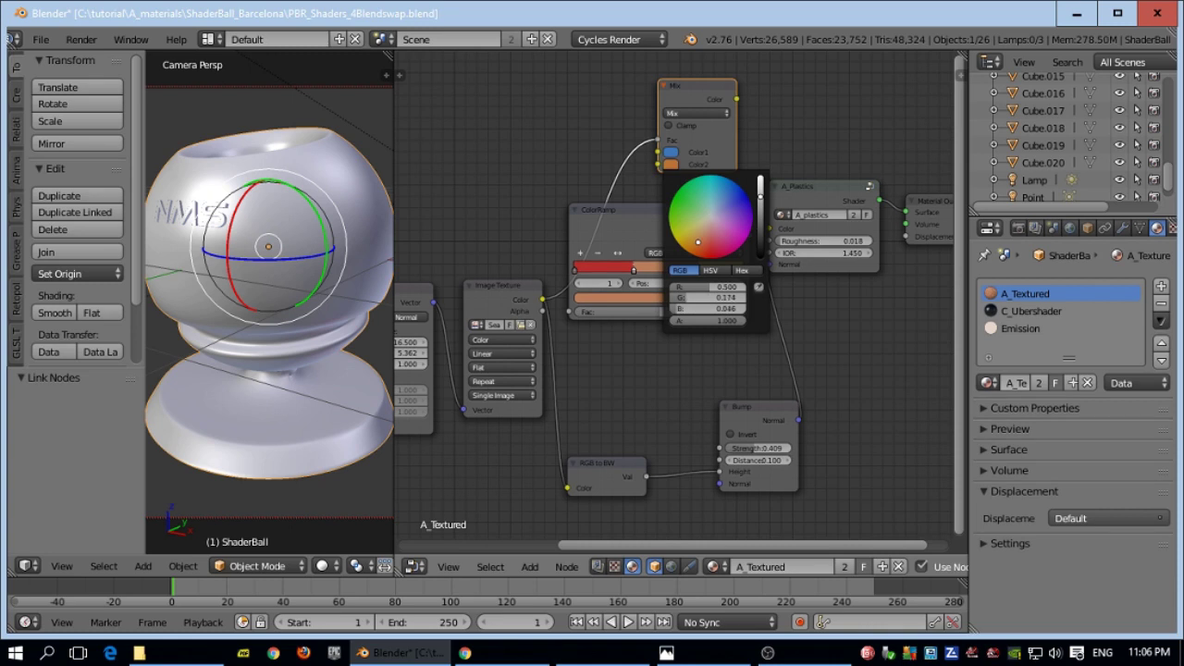
left_click(699, 239)
left_click_drag(737, 100, 798, 94)
left_click_drag(657, 143, 576, 312)
- Set the ColorRamp interpolation to Ease and preview the shader ball in Rendered shading
scroll(639, 278, "up", 1)
scroll(653, 257, "up", 1)
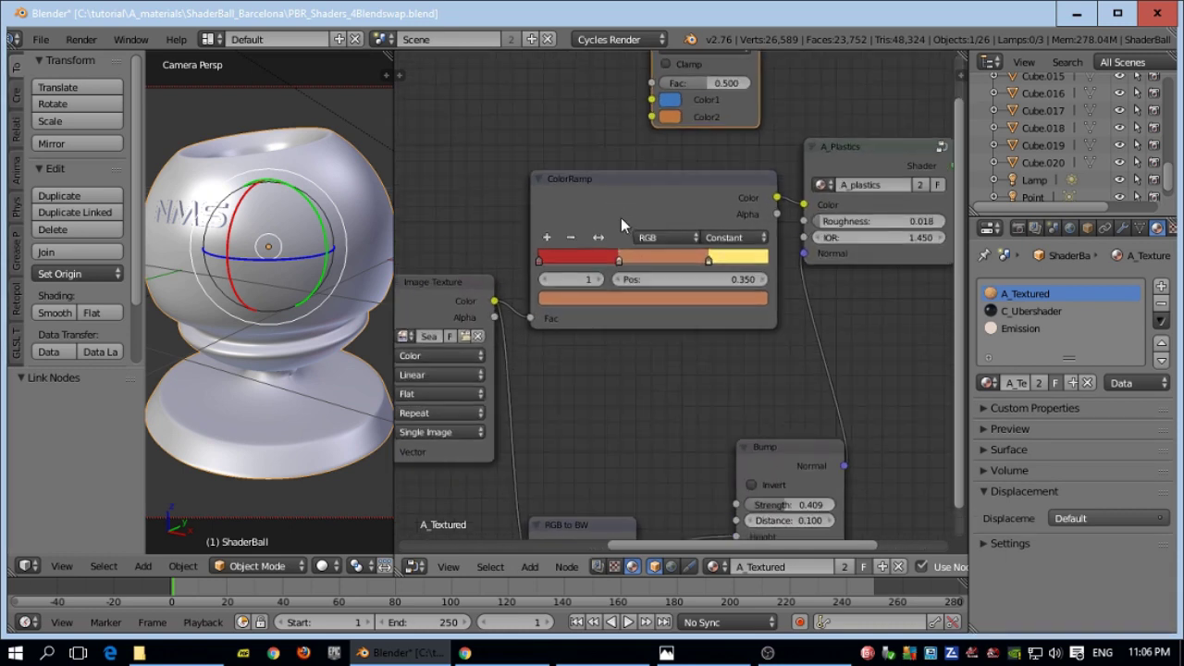
left_click(721, 239)
left_click(745, 216)
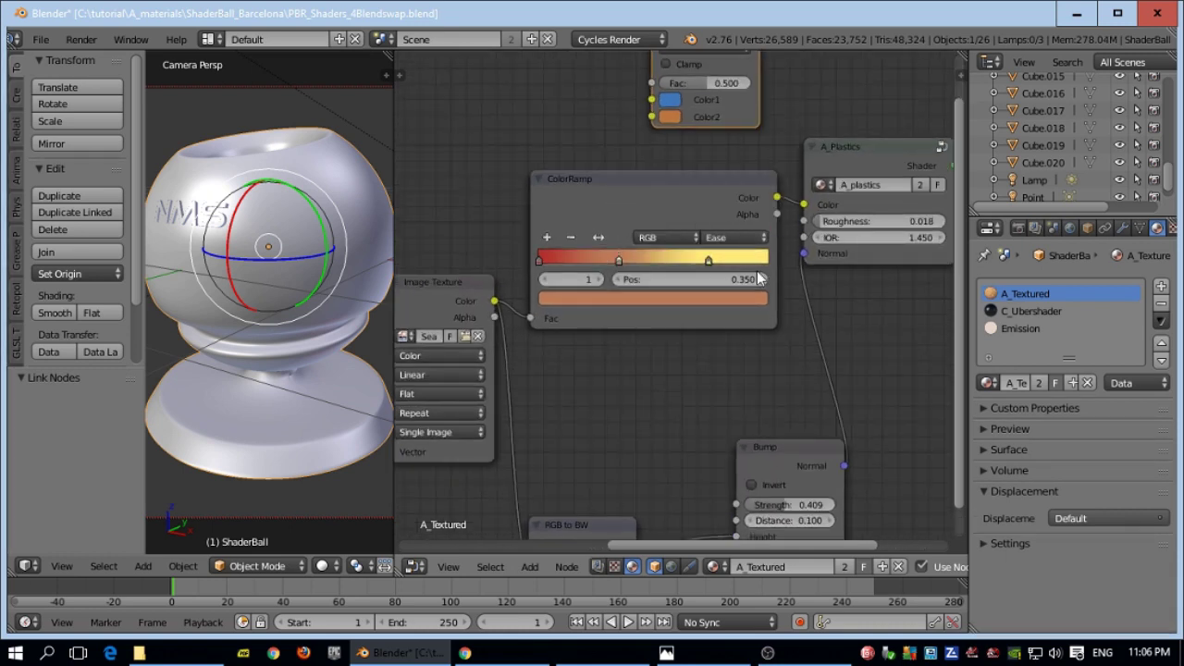
scroll(287, 420, "down", 3)
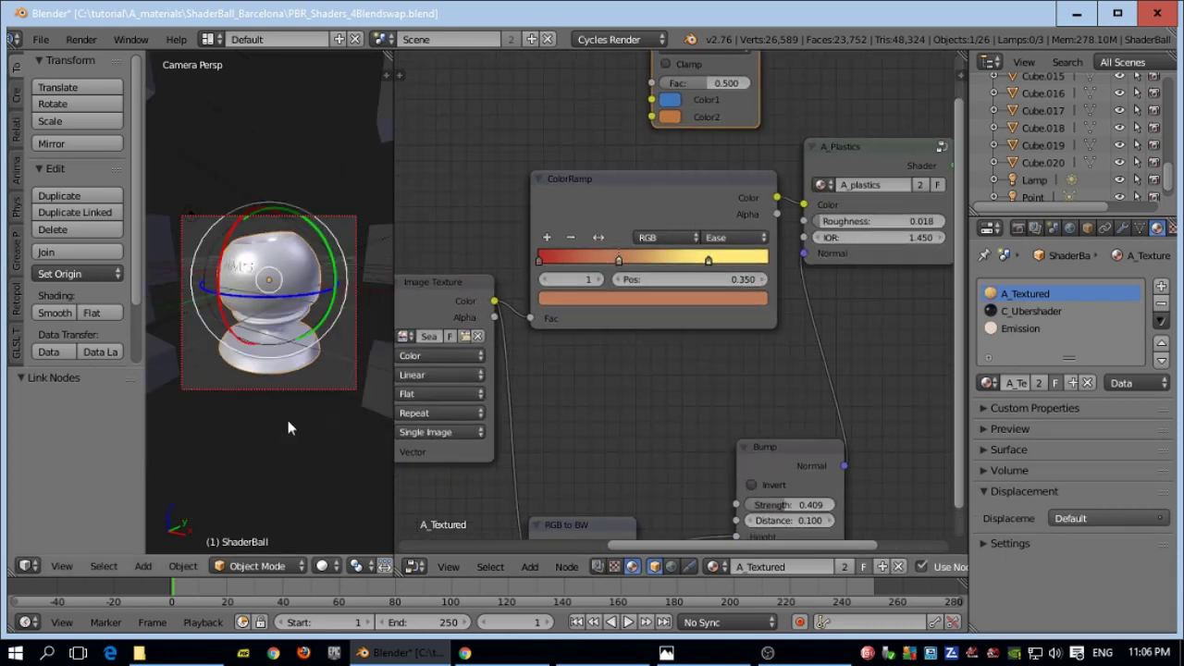
left_click(322, 565)
left_click(338, 450)
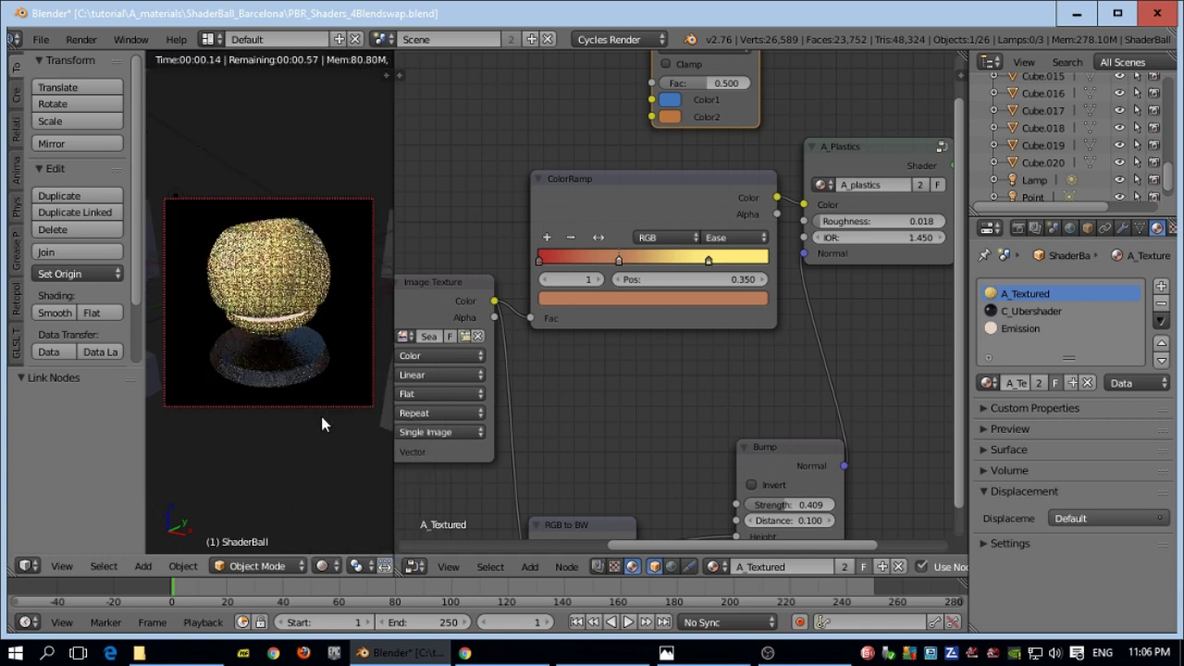
scroll(328, 409, "up", 3)
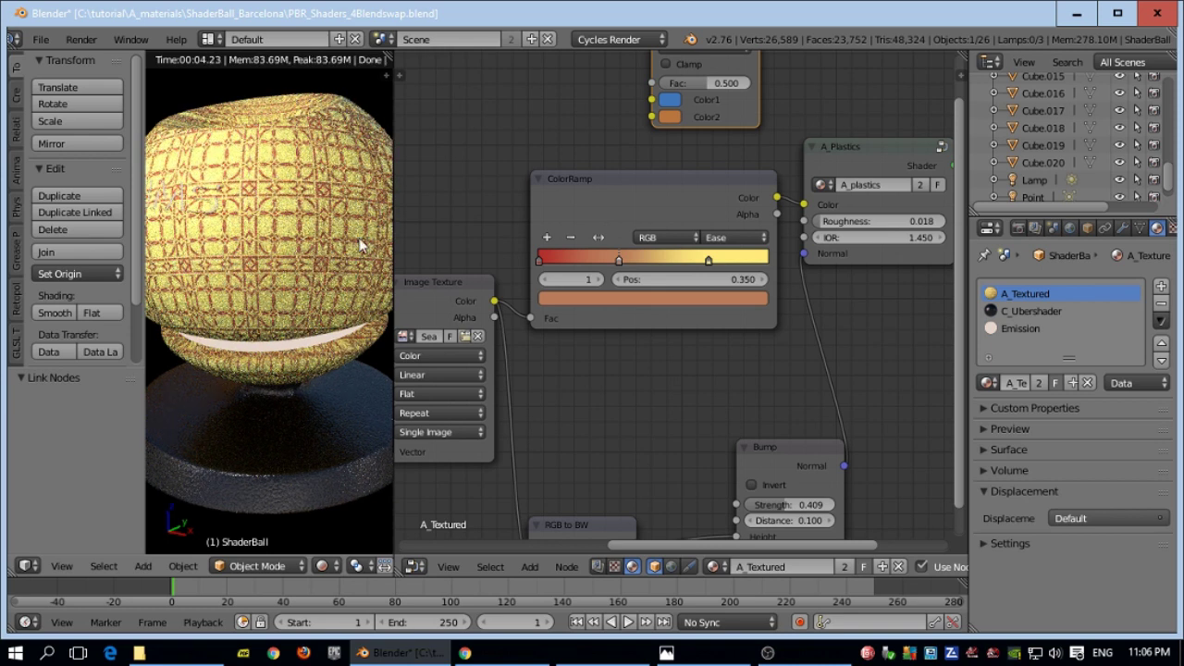
- Set the ColorRamp interpolation to Constant and return the viewport to Solid shading
left_click(717, 238)
left_click(713, 154)
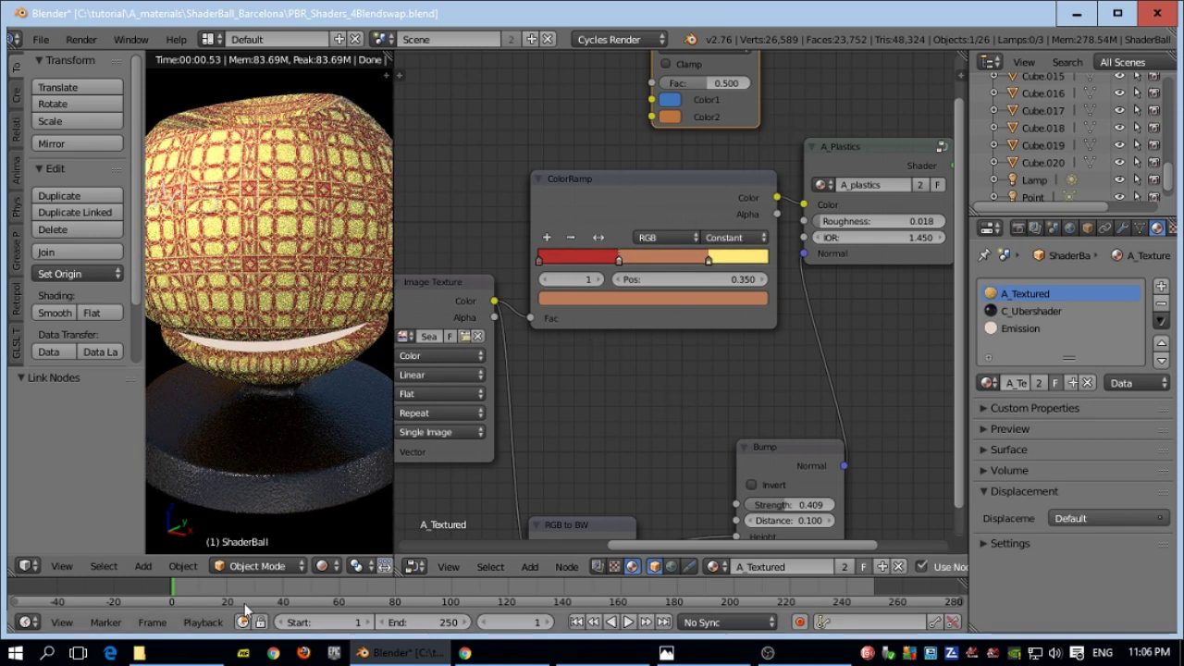
left_click(325, 567)
left_click(335, 508)
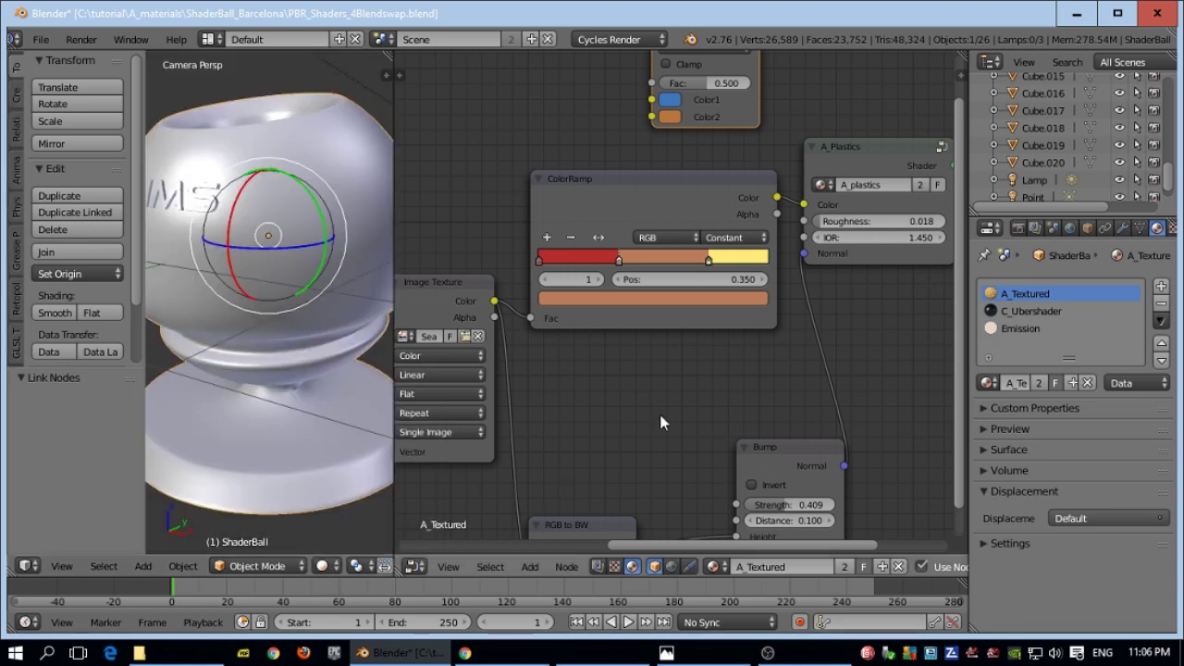
- Examine the A_Plastics group's inputs and the RGB to BW and Bump nodes feeding its Normal input
scroll(672, 407, "down", 2)
mouse_move(645, 379)
middle_mouse_down()
mouse_move(653, 326)
mouse_move(629, 363)
middle_mouse_up()
scroll(797, 302, "up", 2)
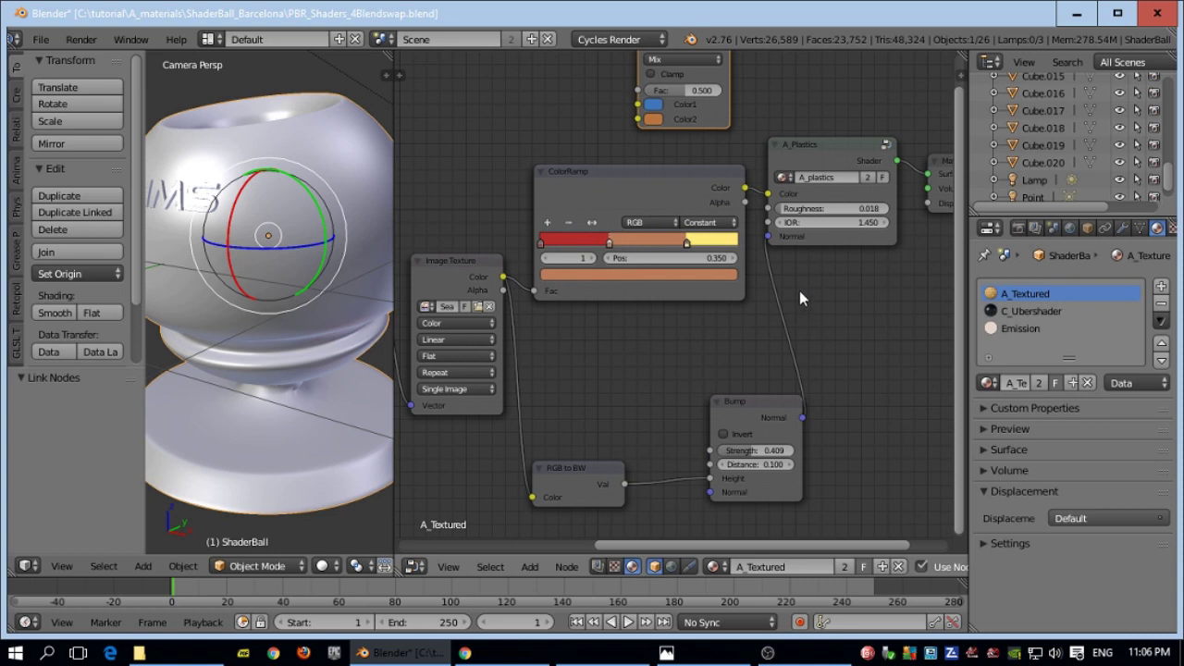
middle_click_drag(798, 295, 717, 298)
scroll(713, 349, "up", 1)
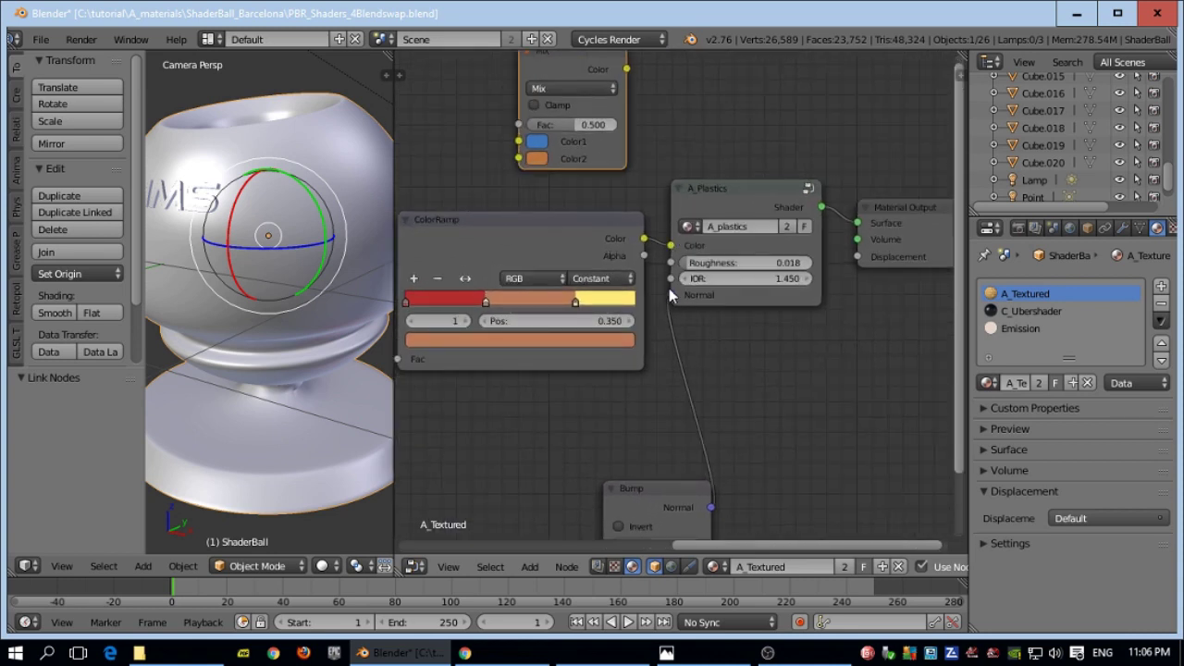
mouse_move(672, 246)
left_mouse_down()
mouse_move(671, 261)
mouse_move(672, 248)
left_mouse_up()
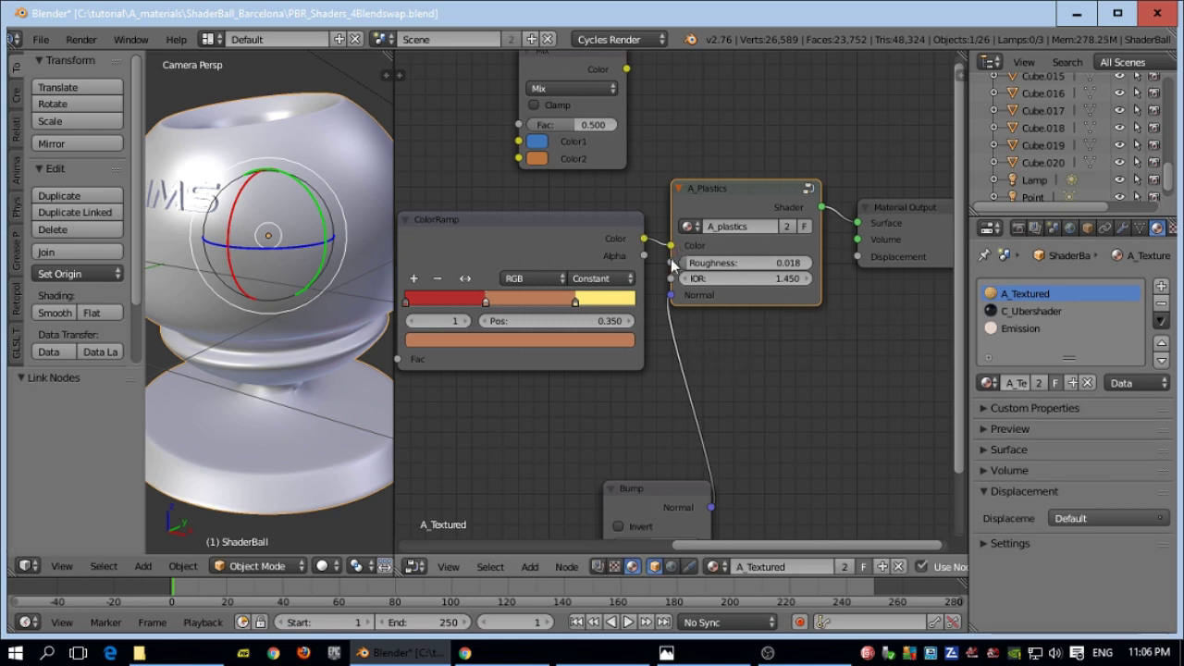
scroll(804, 336, "down", 2)
scroll(744, 347, "left", 3, "ctrl")
scroll(601, 321, "down", 3, "shift")
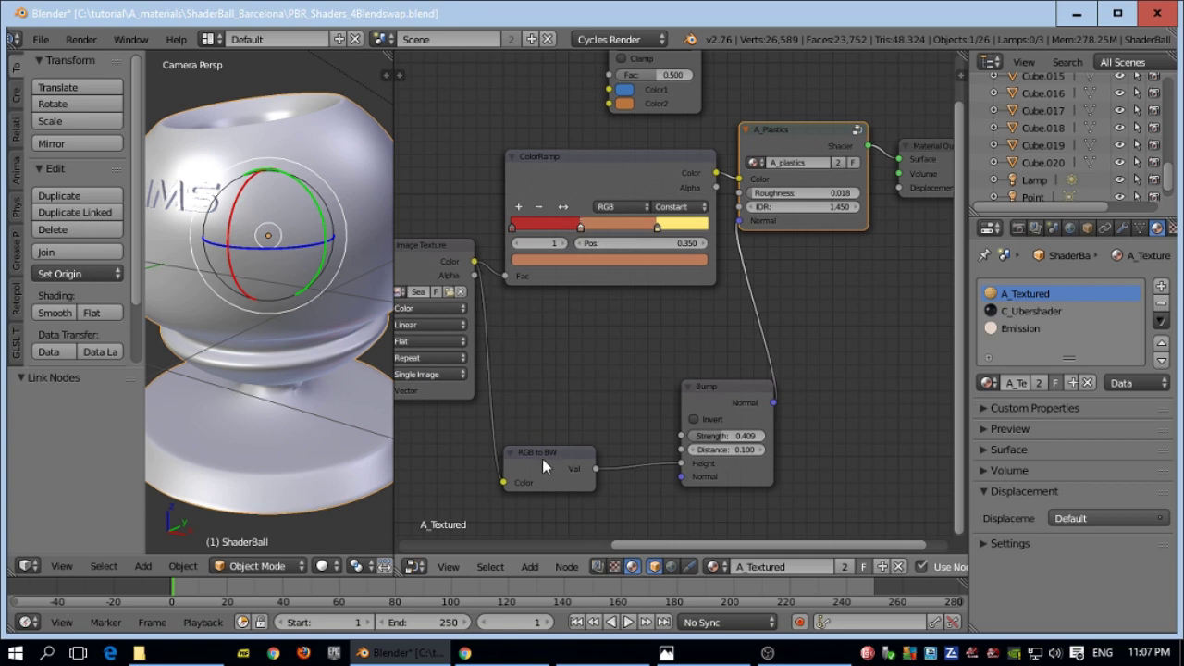
- Move the RGB to BW and Bump nodes up below the ColorRamp and reconnect Val to the Bump's Height
left_click_drag(535, 456, 541, 412)
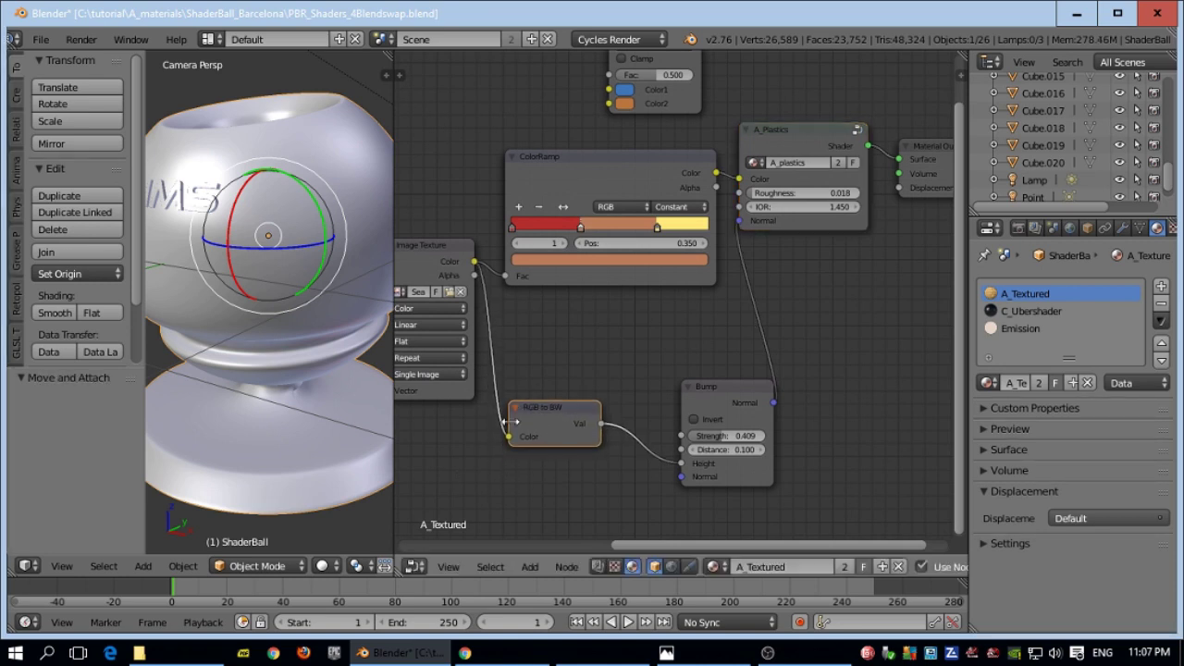
left_click_drag(755, 386, 745, 350)
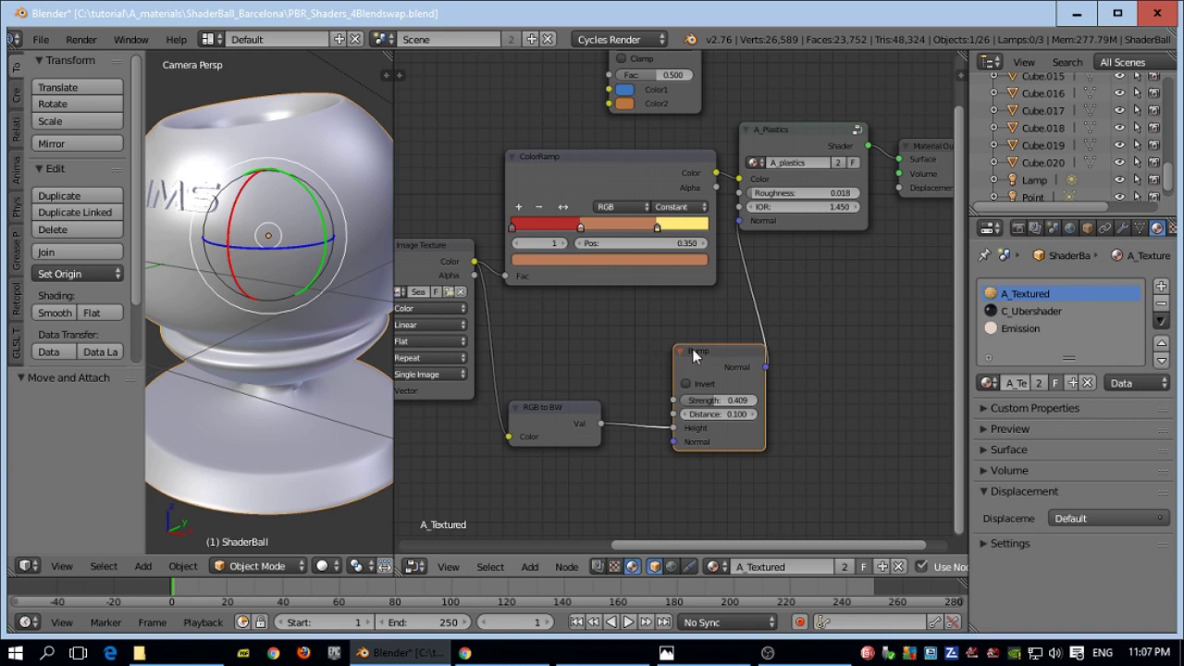
mouse_move(509, 438)
left_mouse_down()
mouse_move(560, 410)
mouse_move(526, 433)
mouse_move(539, 416)
mouse_move(674, 428)
mouse_move(509, 436)
left_mouse_up()
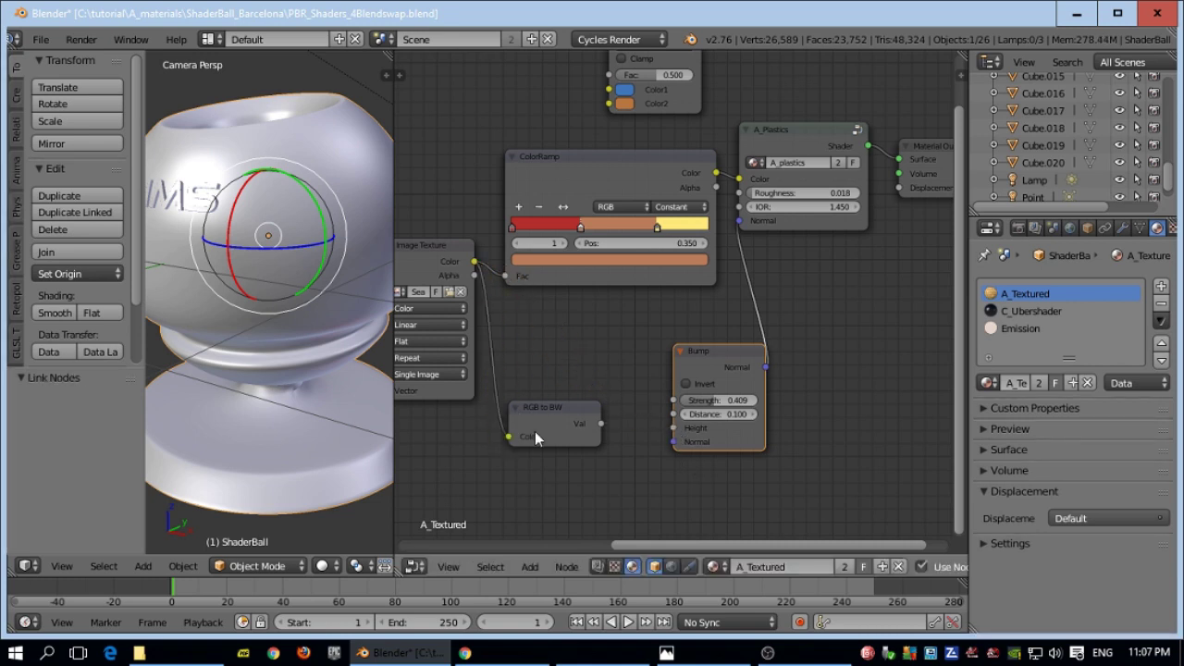
left_click_drag(602, 426, 674, 428)
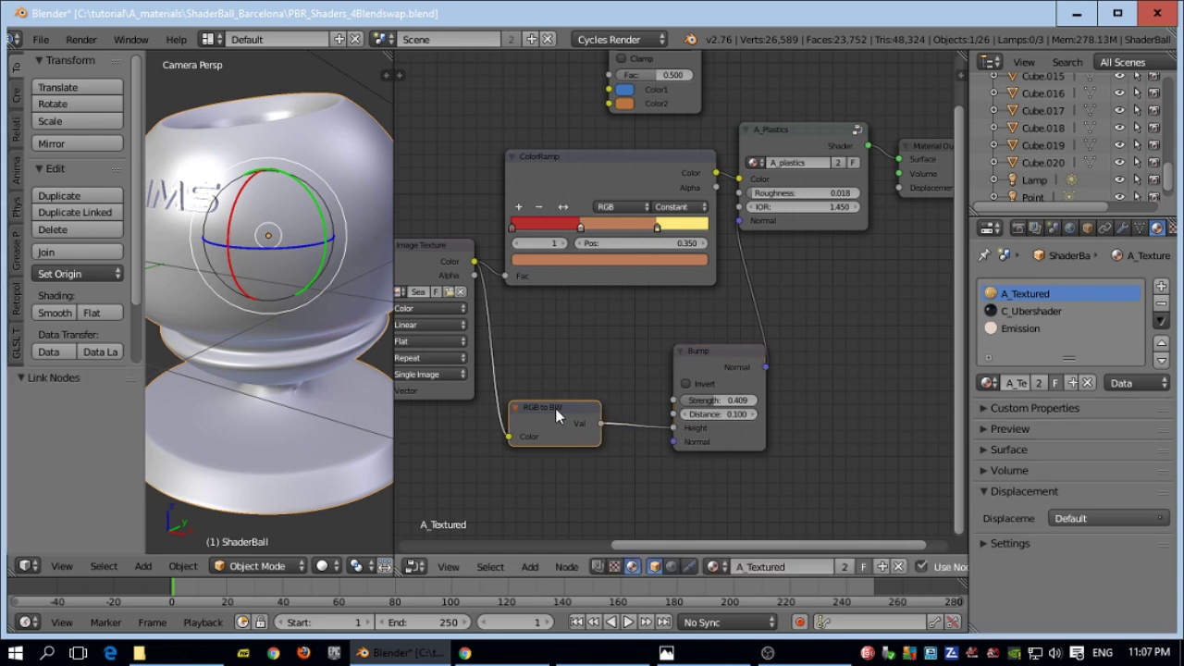
- Add a second RGB to BW converter node below the existing one and delete it again
left_click(529, 567)
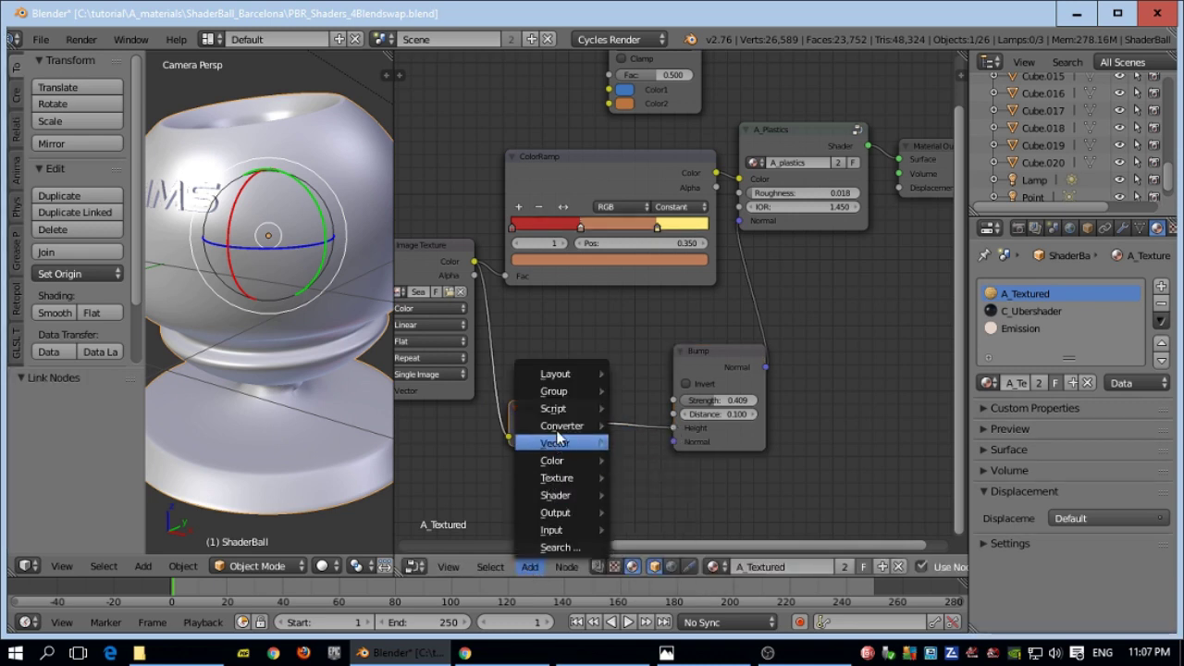
mouse_move(562, 426)
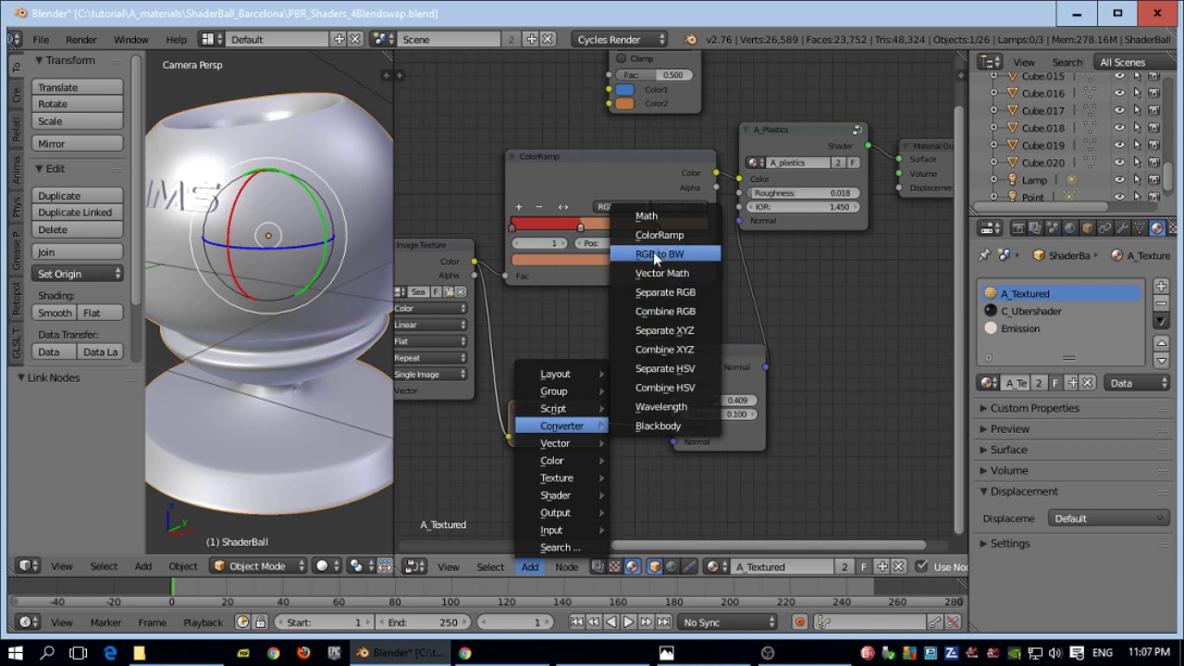
left_click(689, 259)
left_click(566, 483)
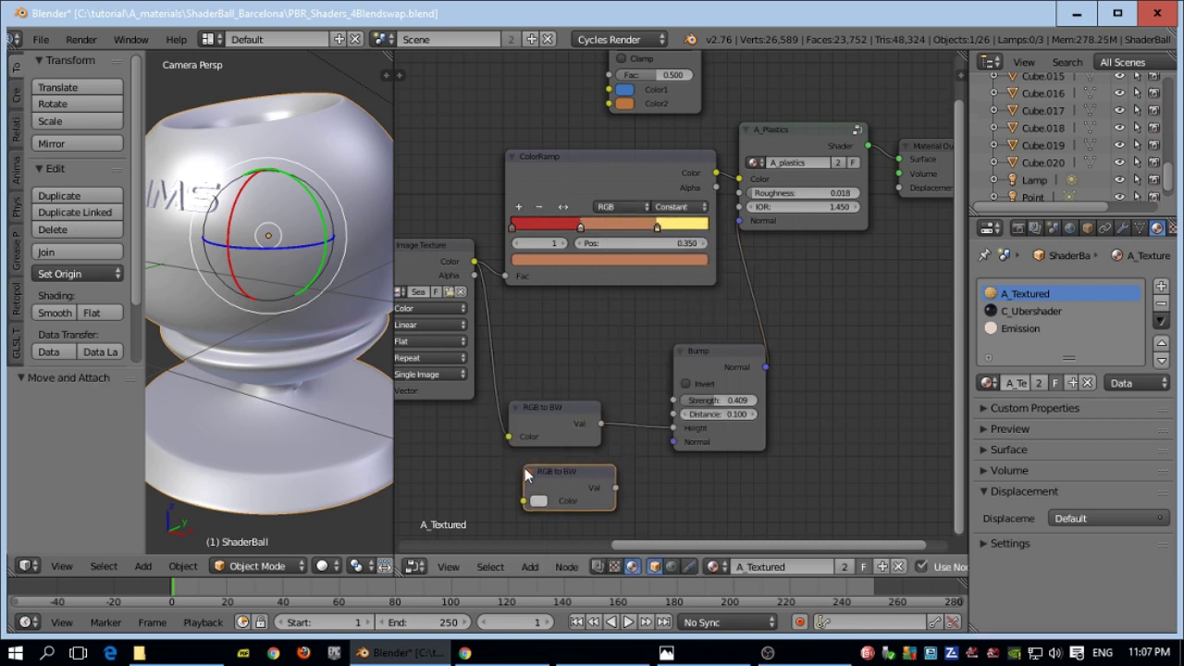
left_click(573, 474)
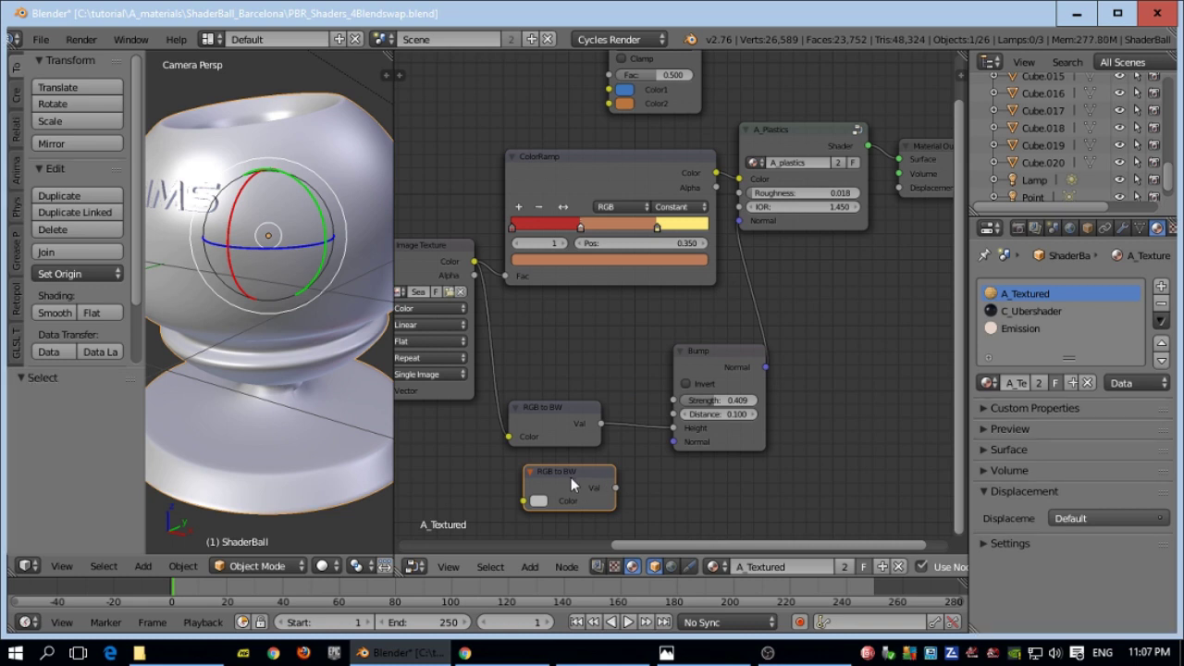
key("x")
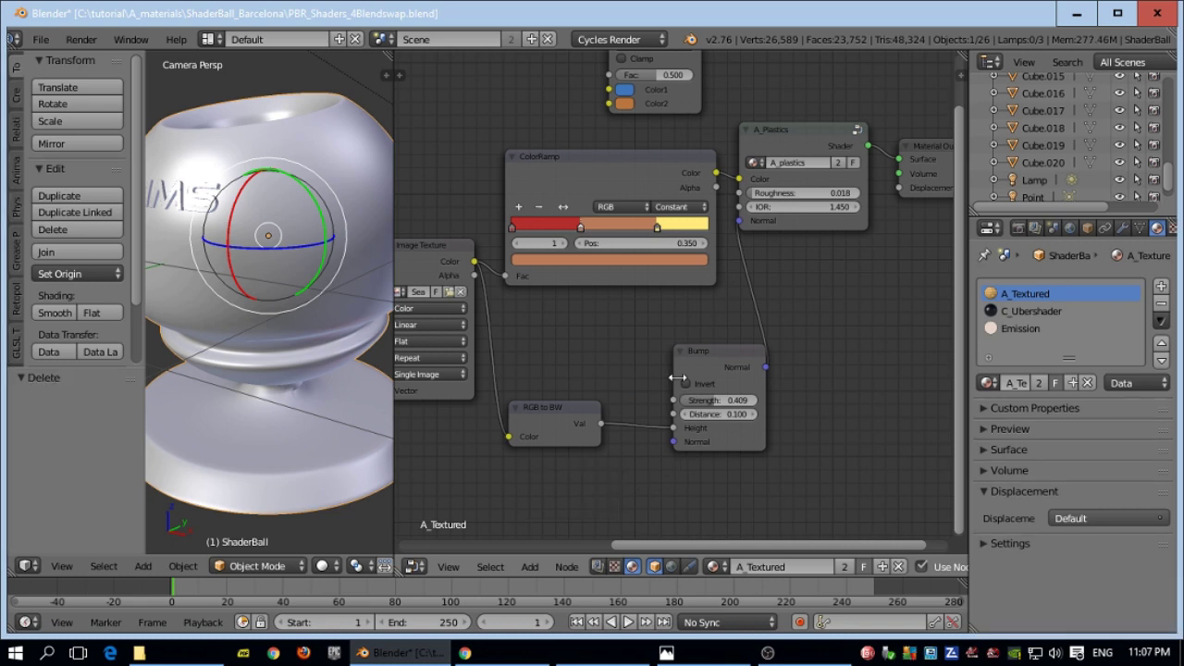
- Move the Bump node closer to the RGB to BW node and reattach the link at its Height input
left_click(717, 358)
left_click_drag(717, 357, 704, 358)
left_click_drag(663, 434, 668, 431)
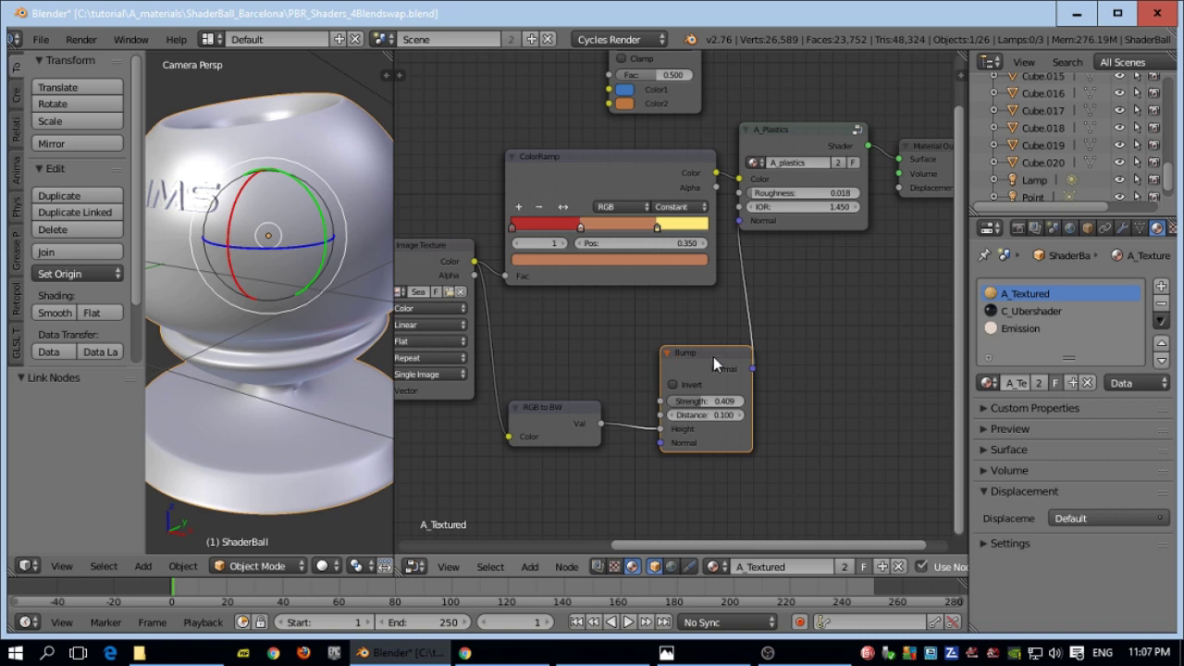
scroll(783, 368, "down", 1)
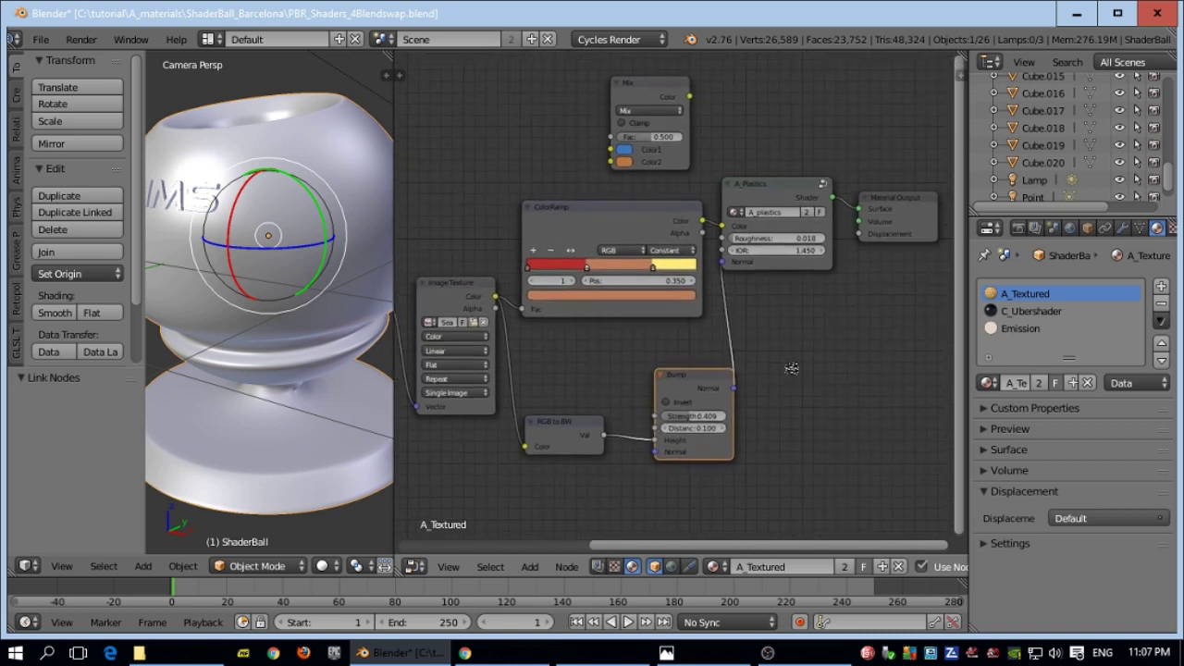
left_click(700, 376)
left_click_drag(700, 376, 686, 370)
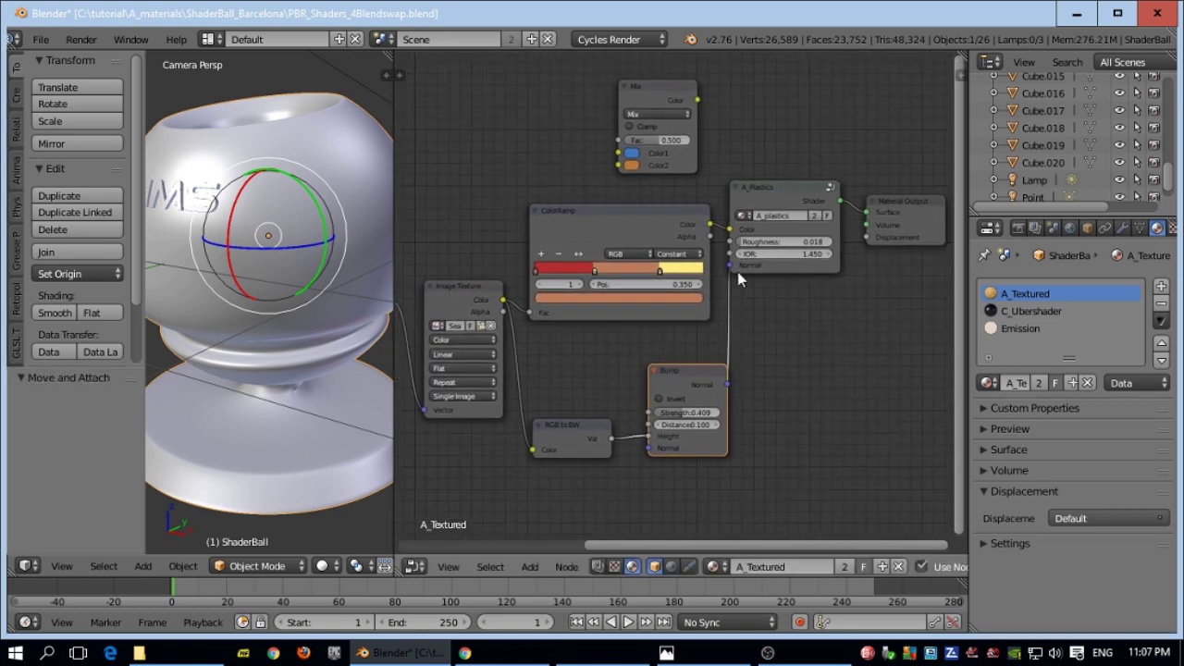
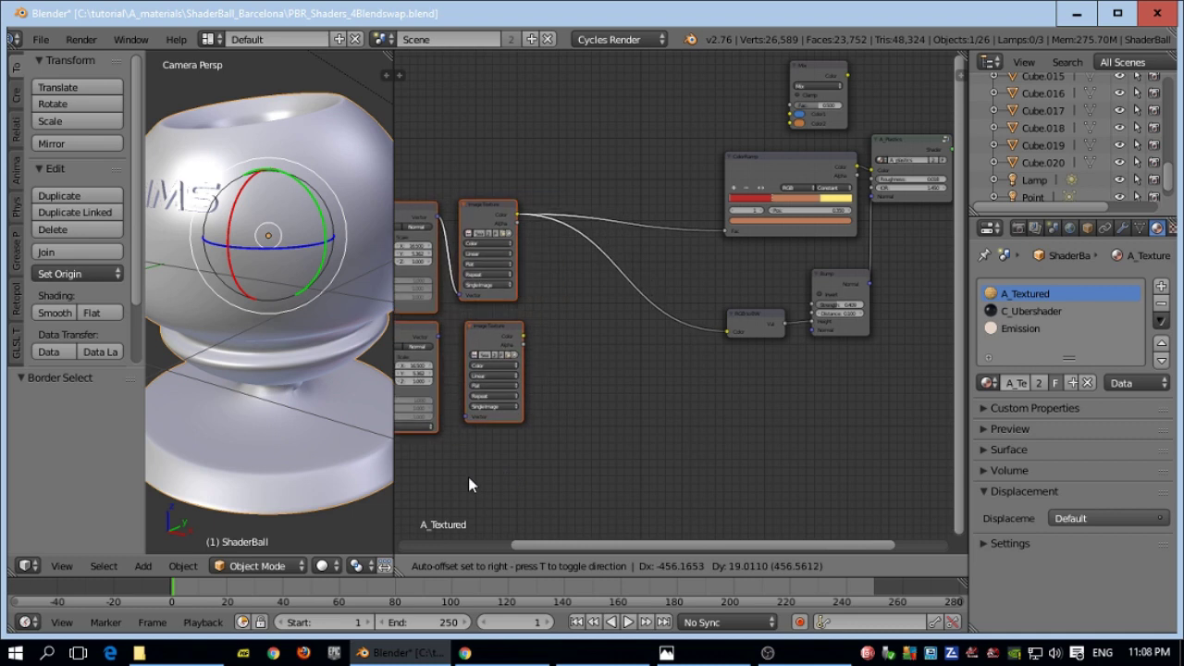
- Place the selected texture nodes farther from the ColorRamp and add a MixRGB node beside them with blend type Difference
left_click(469, 476)
key("Home")
left_click(530, 566)
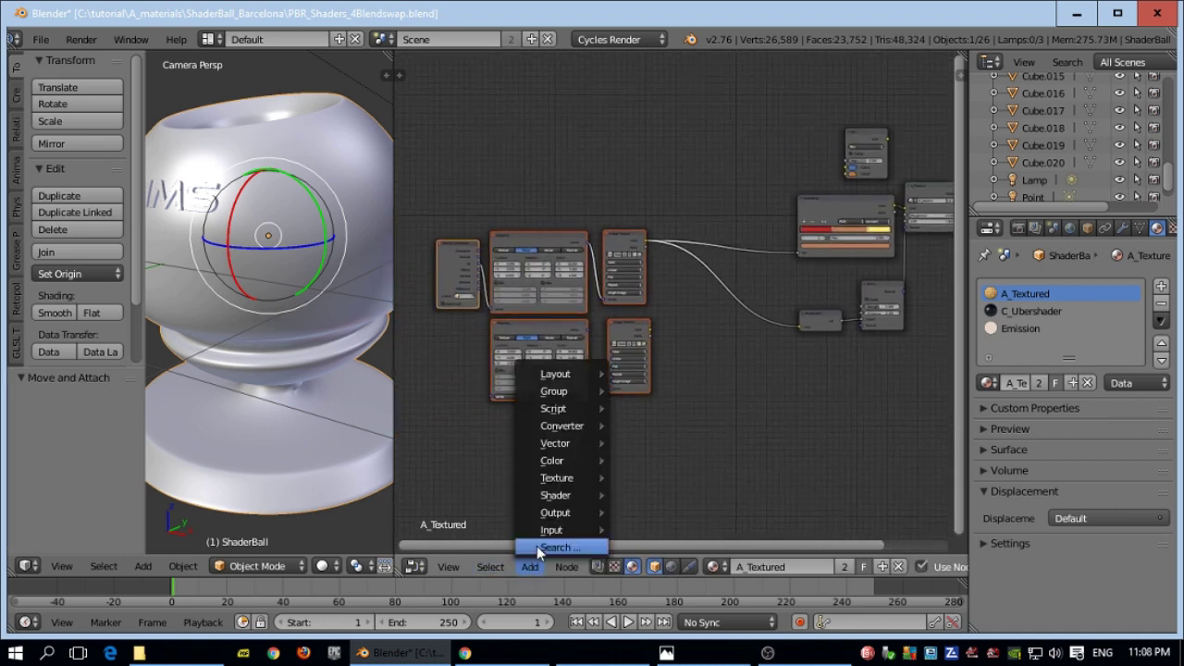
mouse_move(556, 454)
left_click(651, 455)
left_click(668, 305)
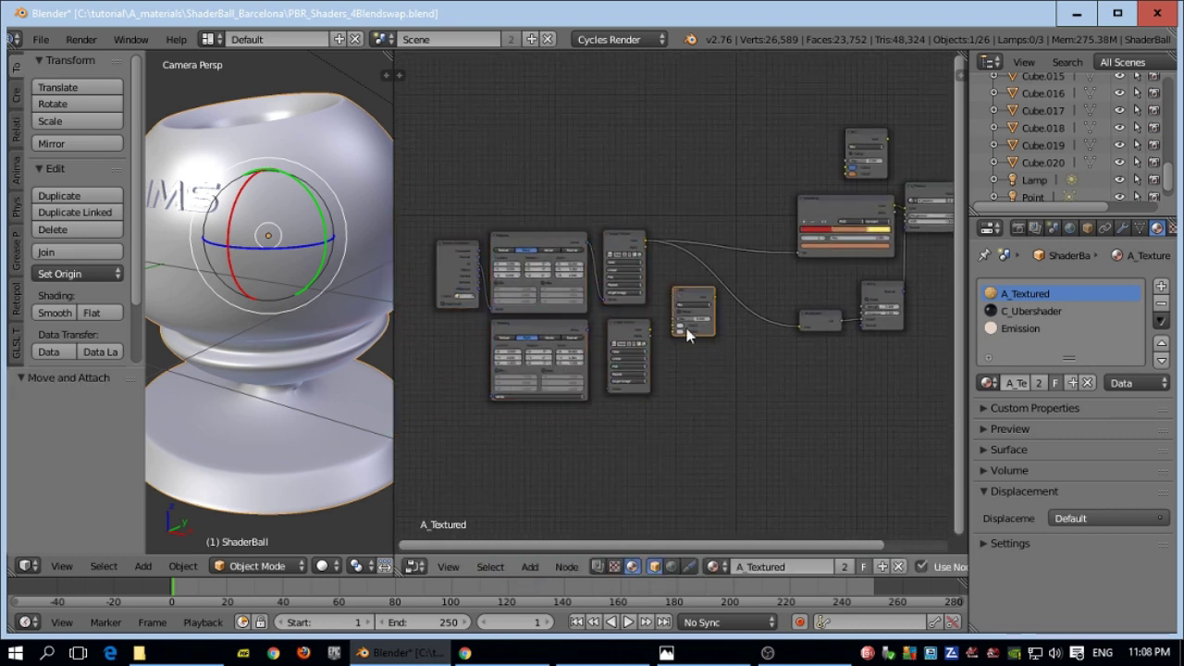
scroll(662, 346, "up", 3)
left_click(710, 317)
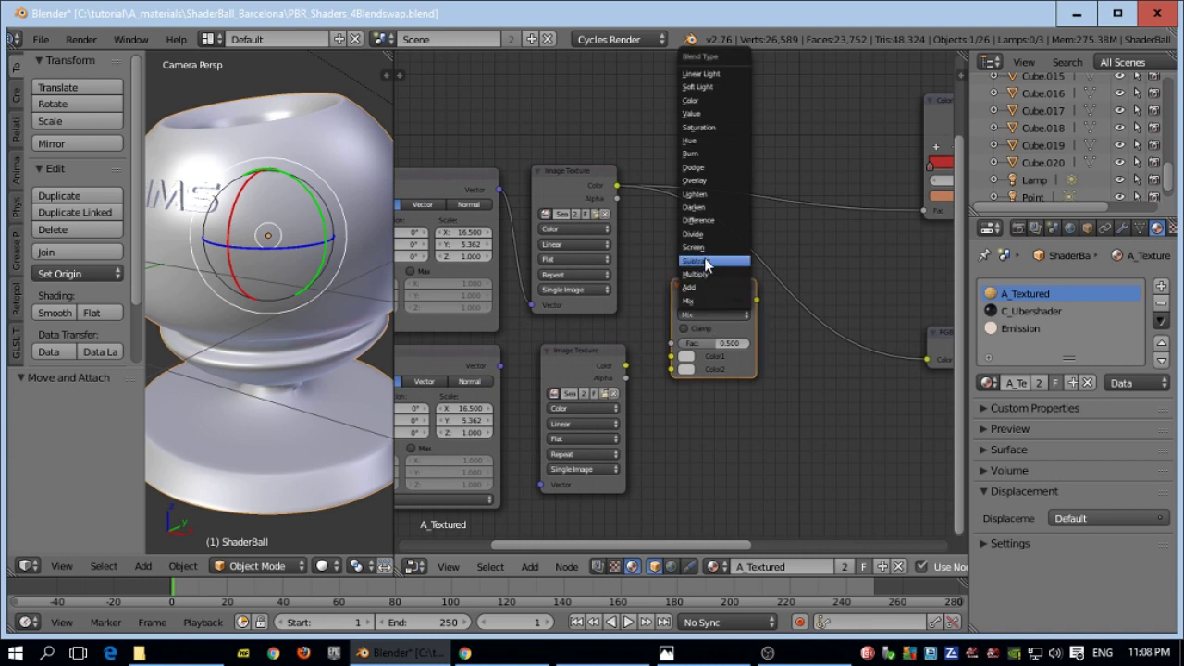
left_click(701, 222)
- Load Seamless_17.png from the seamlessTextures folder into the lower Image Texture node, browsing the files as thumbnails
left_click(602, 393)
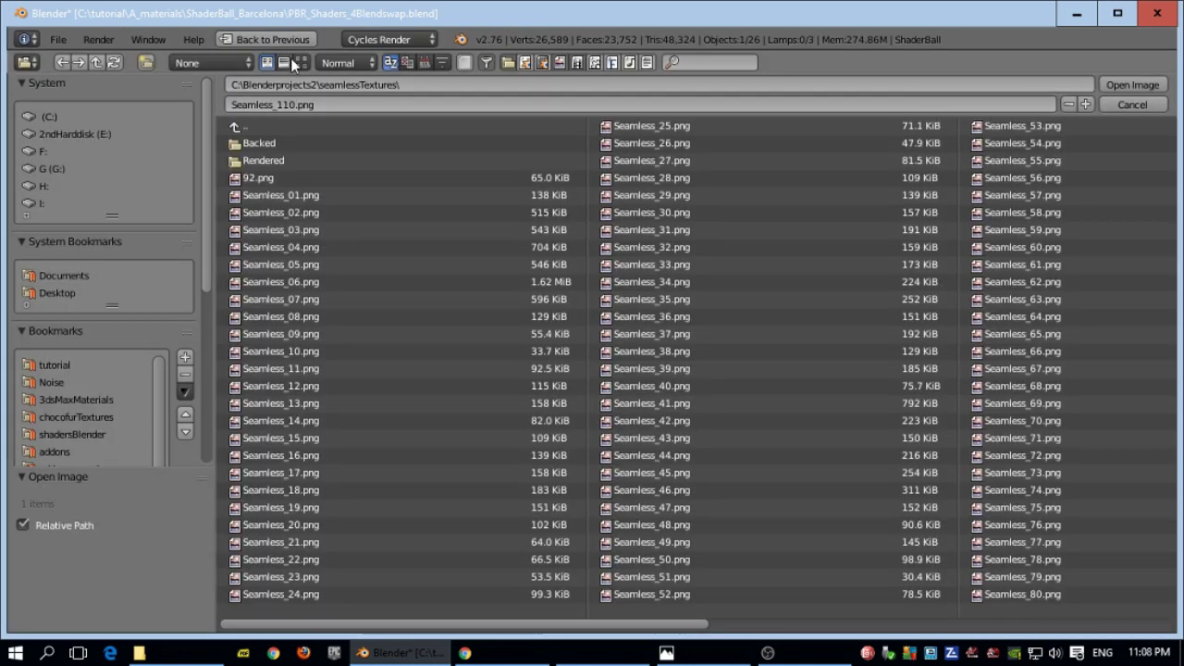
left_click(302, 62)
scroll(657, 384, "down", 2)
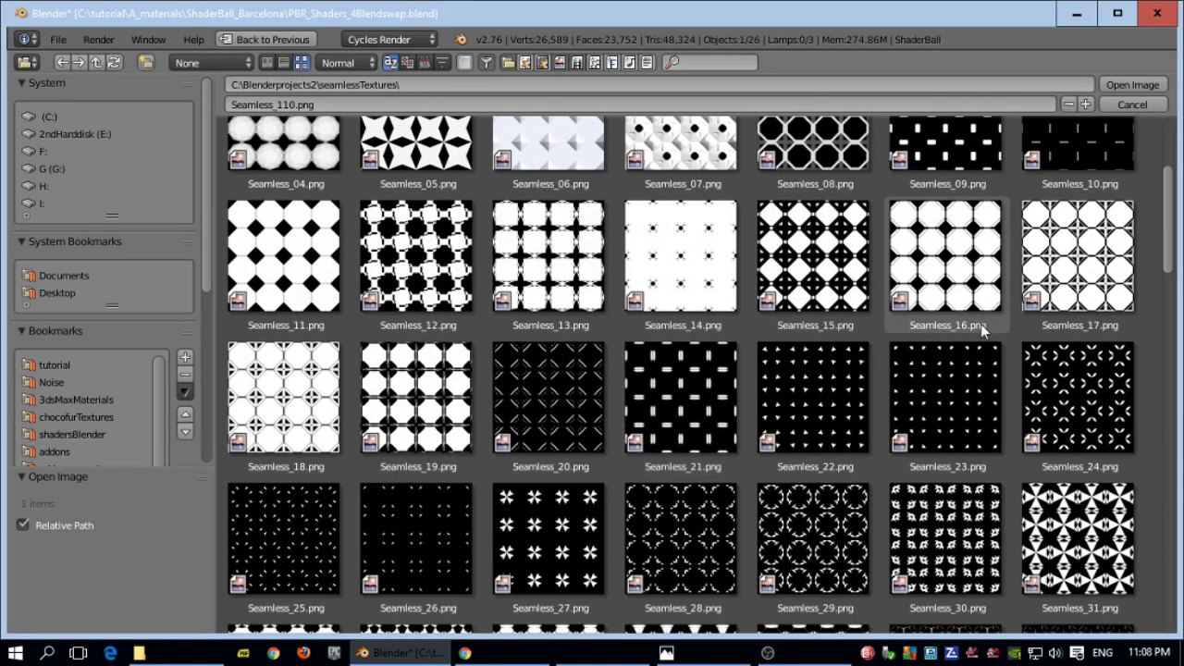
left_click(1089, 271)
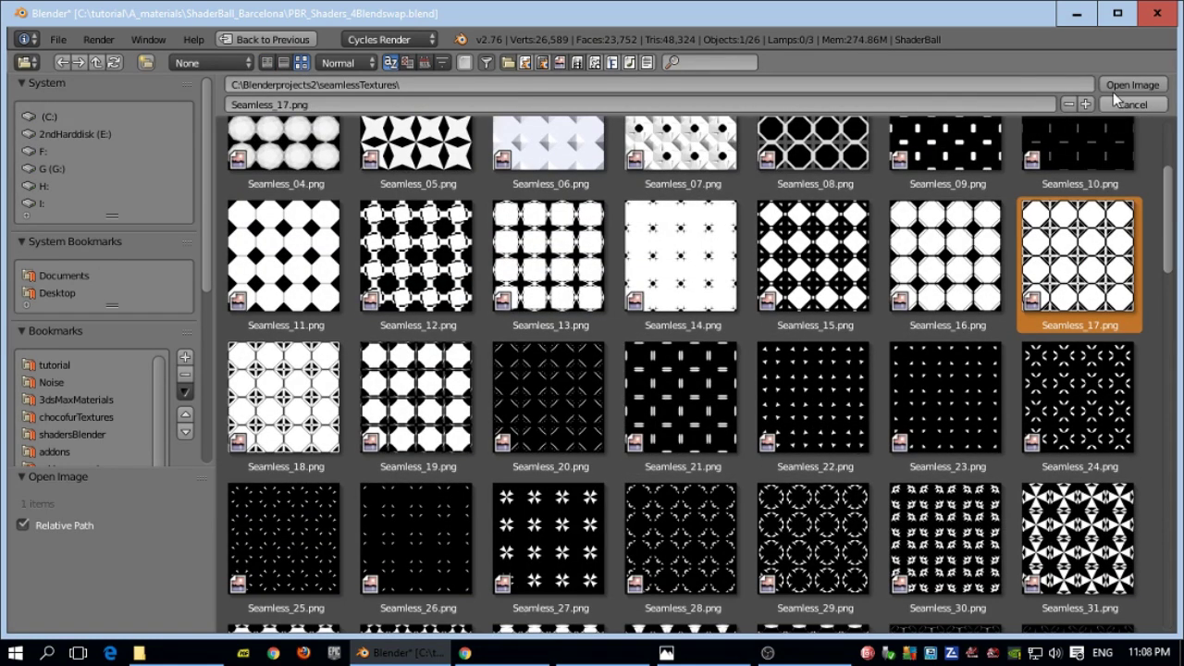
left_click(1131, 84)
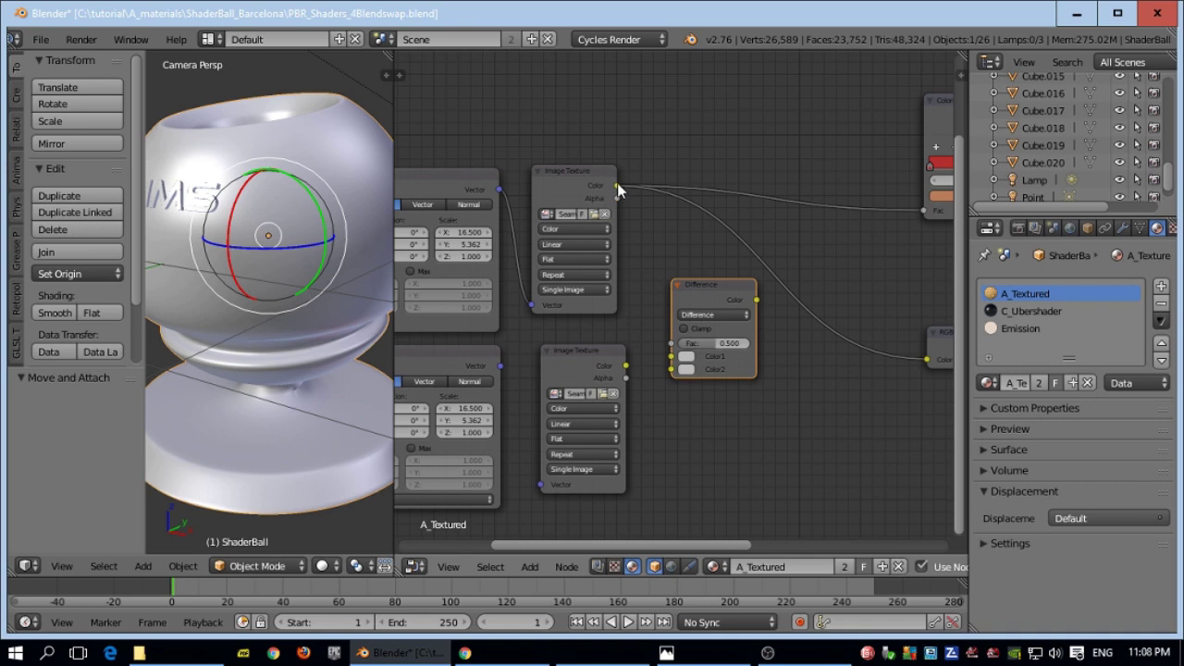
- Feed the two Image Textures into the Difference node's Color1 and Color2, and link its output to the ColorRamp's Fac and RGB to BW's Color
left_click_drag(617, 185, 678, 379)
scroll(675, 423, "down", 3)
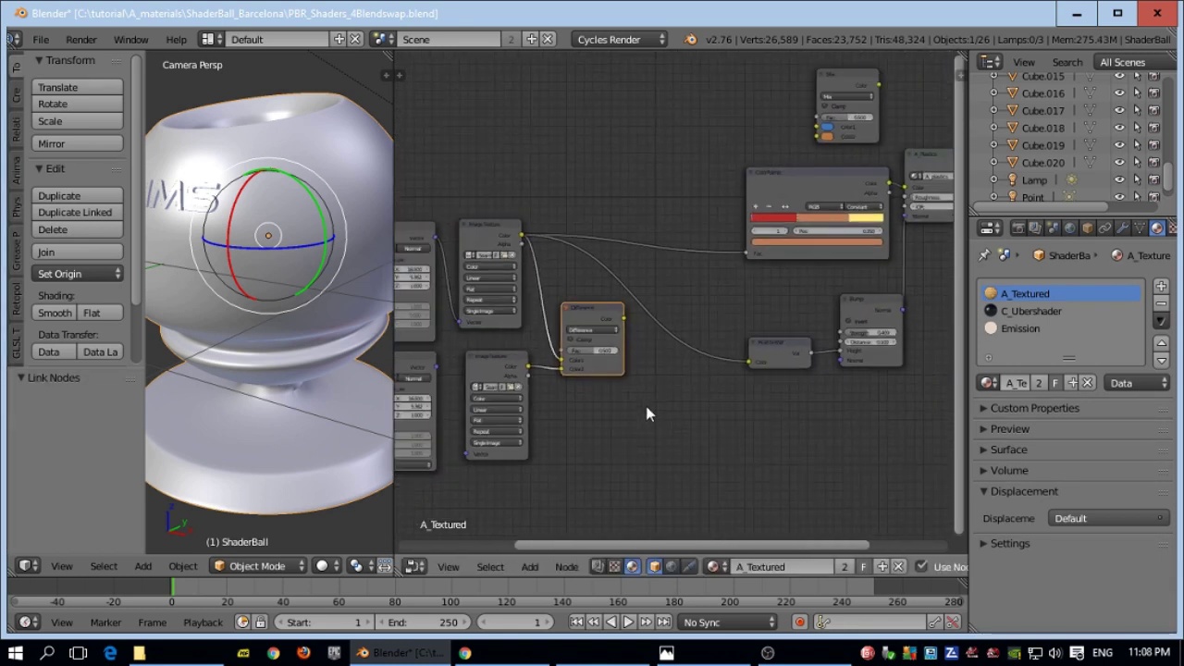
left_click_drag(625, 317, 646, 318)
left_click_drag(758, 259, 759, 259)
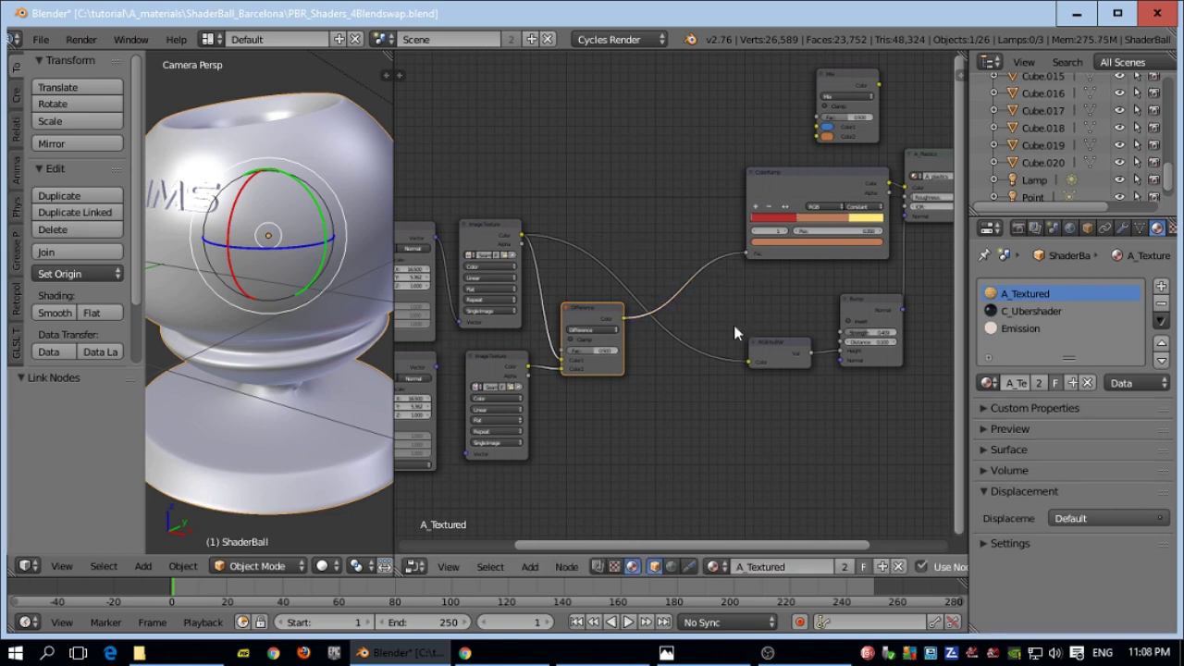
scroll(731, 392, "up", 1)
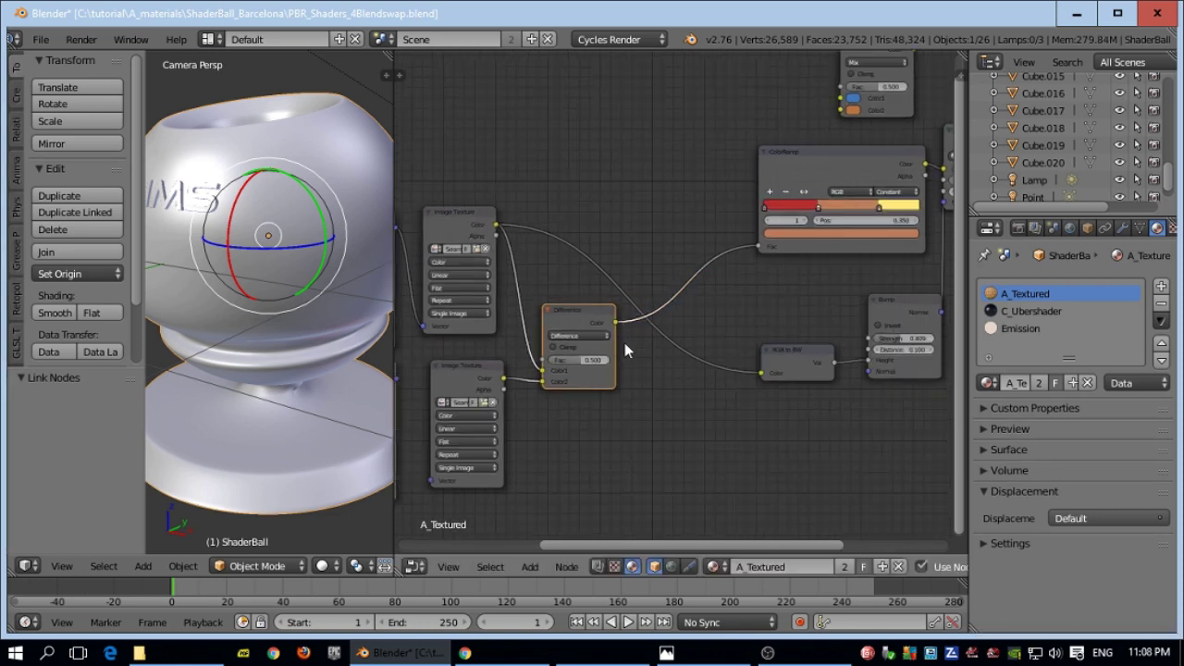
left_click_drag(617, 321, 762, 373)
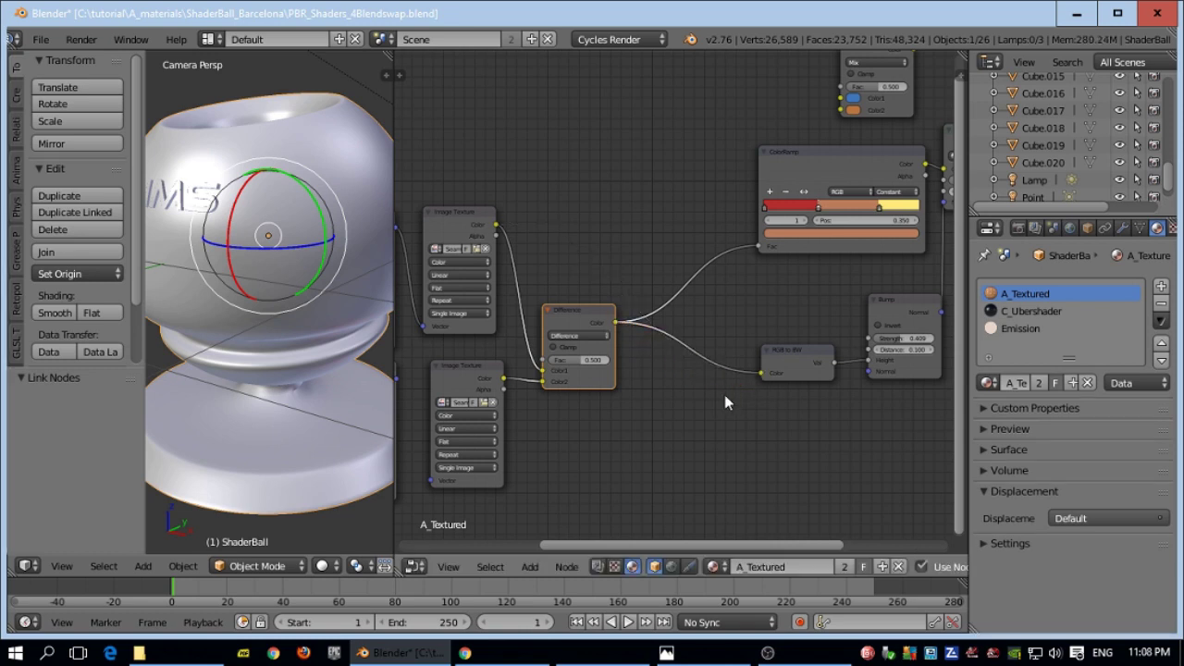
- Preview the combined textures on the shader ball up close in Rendered viewport shading
scroll(725, 398, "down", 2)
middle_click_drag(749, 417, 898, 410)
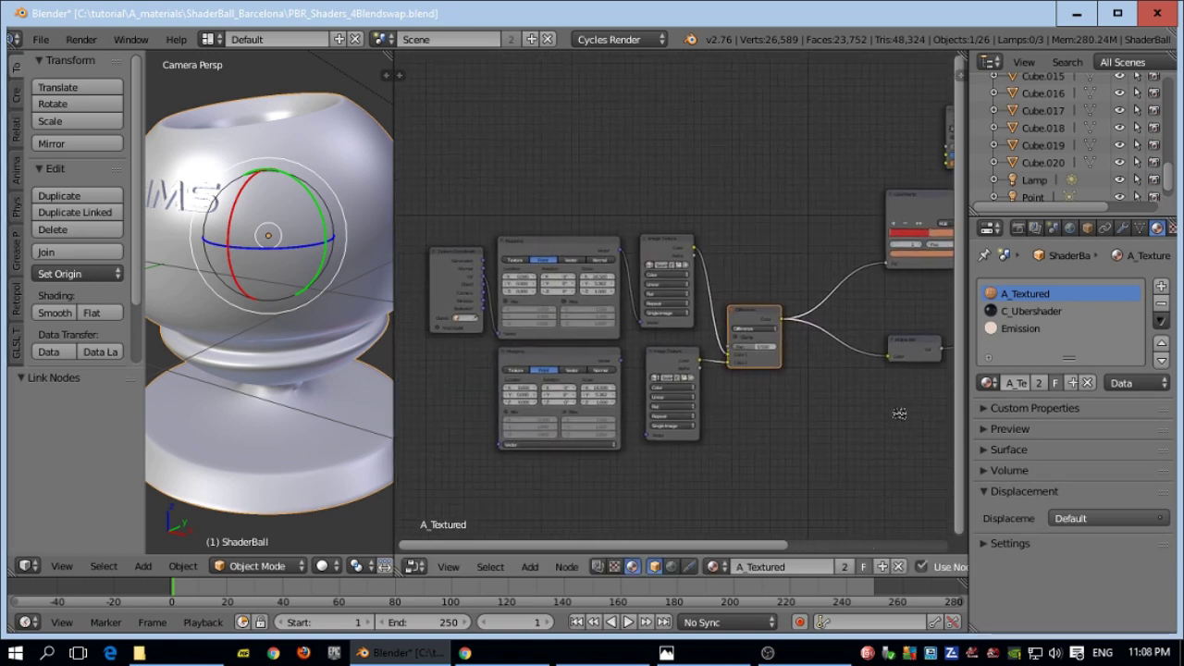
left_click(324, 565)
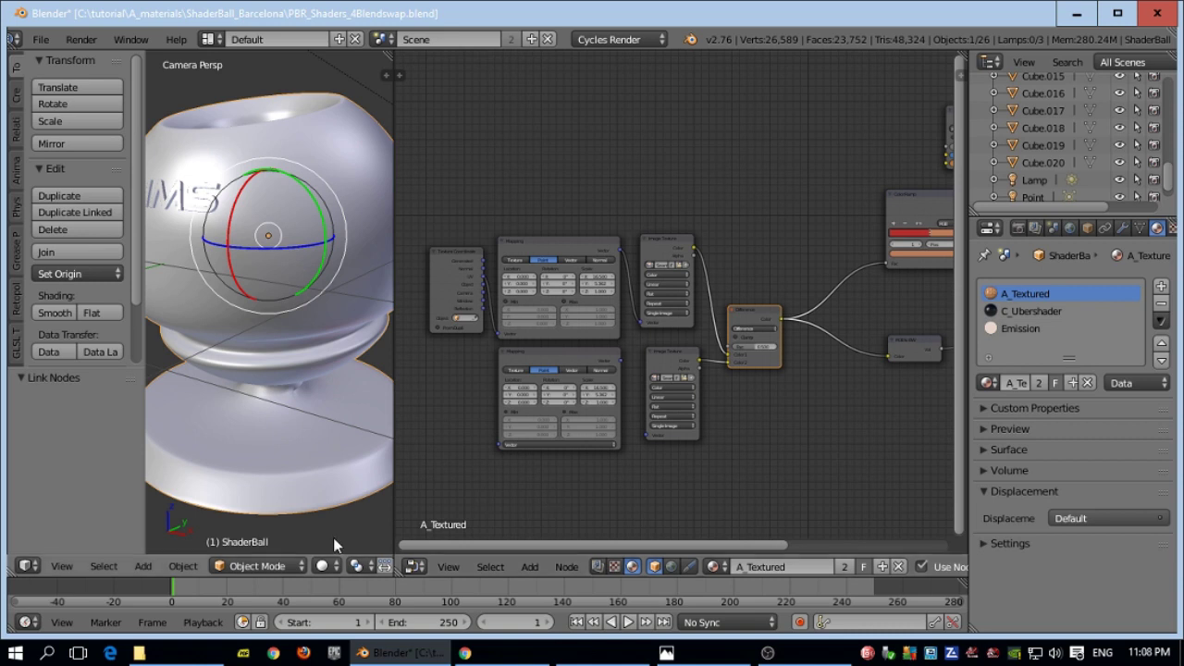
left_click(324, 565)
left_click(351, 450)
left_click(324, 566)
left_click(344, 449)
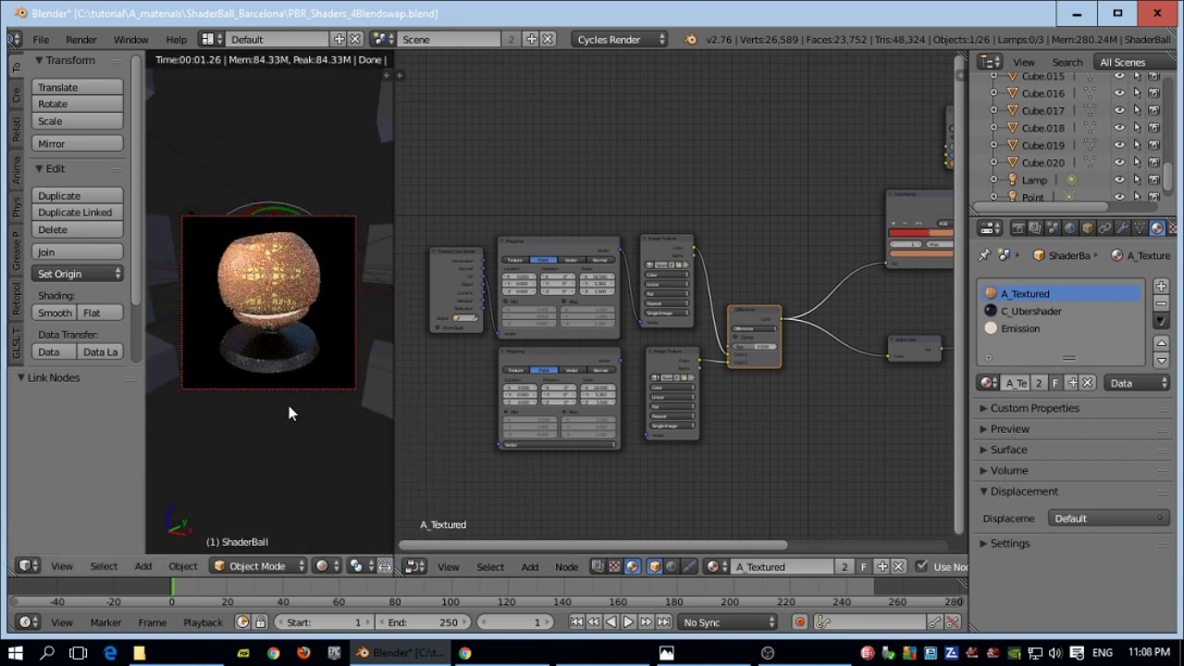
scroll(289, 413, "up", 3)
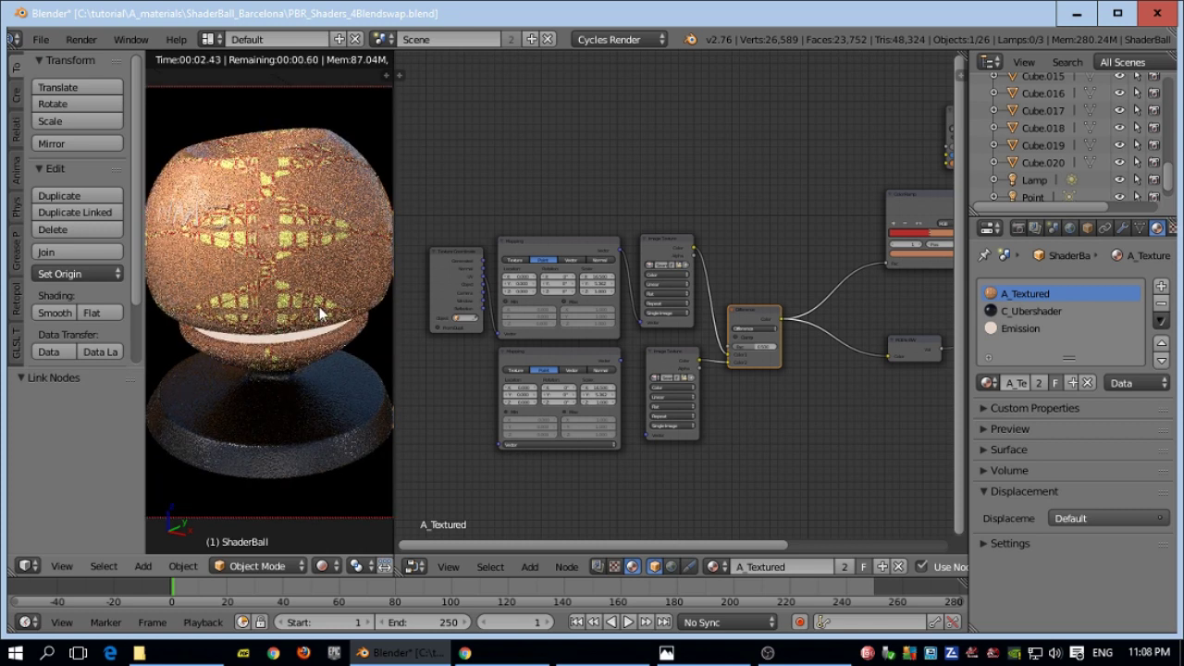
scroll(616, 425, "up", 2)
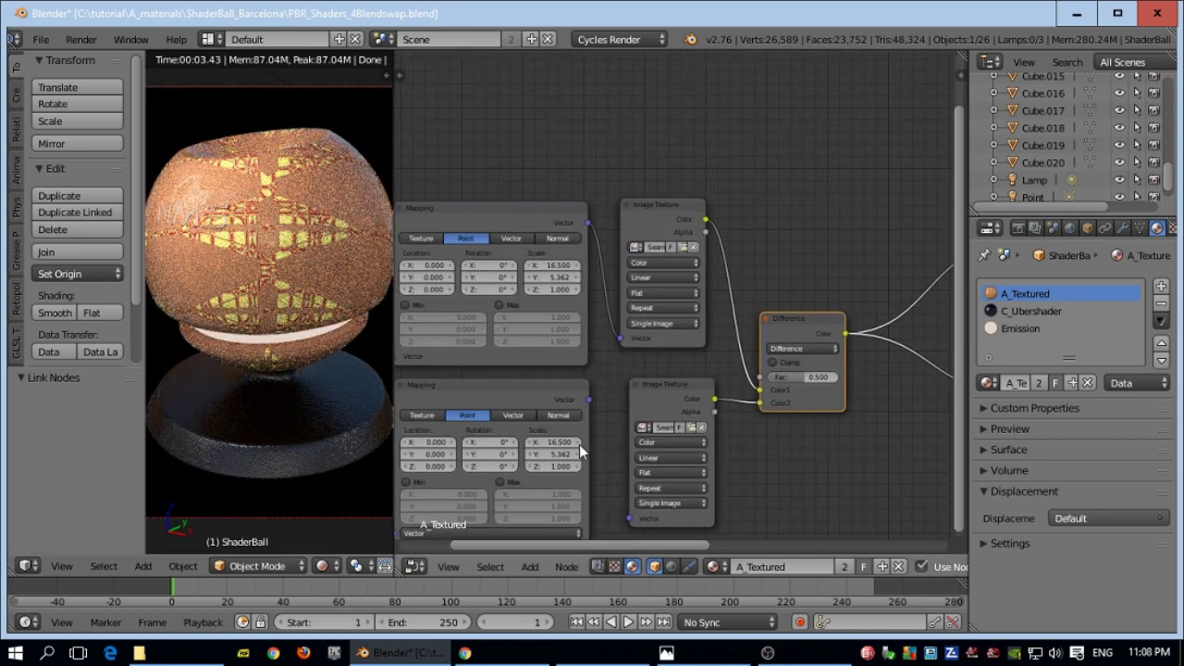
left_click_drag(558, 447, 509, 445)
key("Escape")
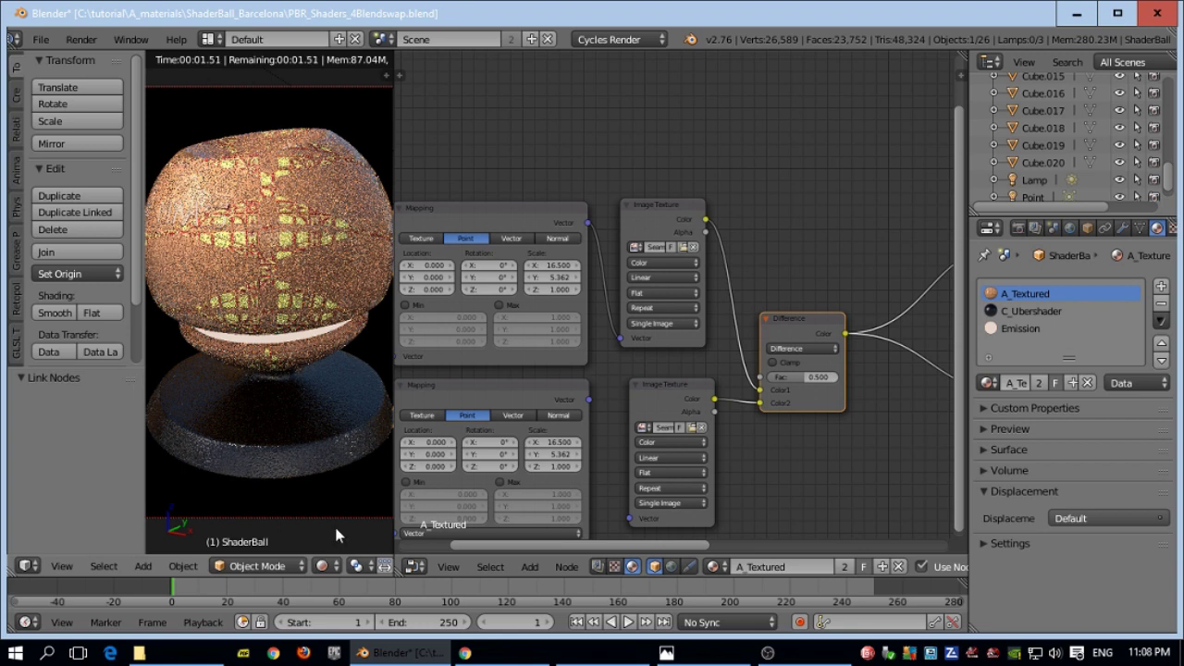
- Return the viewport to Solid shading and link the lower Mapping node between Texture Coordinate and the lower Image Texture
left_click(325, 566)
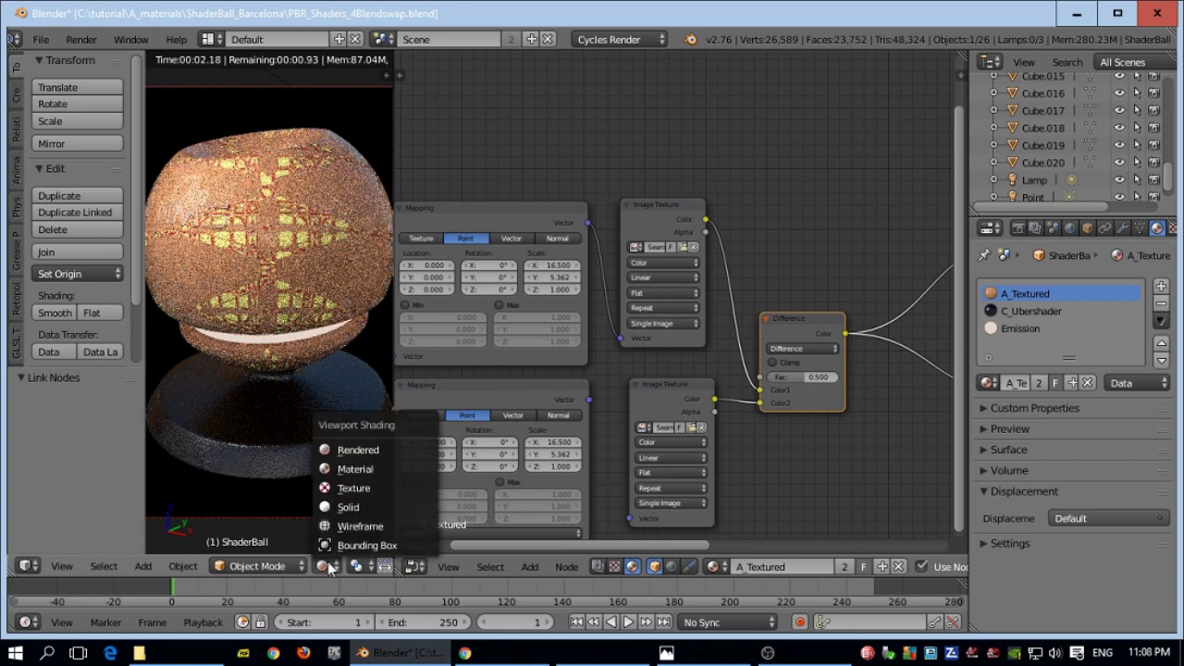
left_click(343, 507)
scroll(792, 423, "down", 2)
scroll(794, 432, "down", 1)
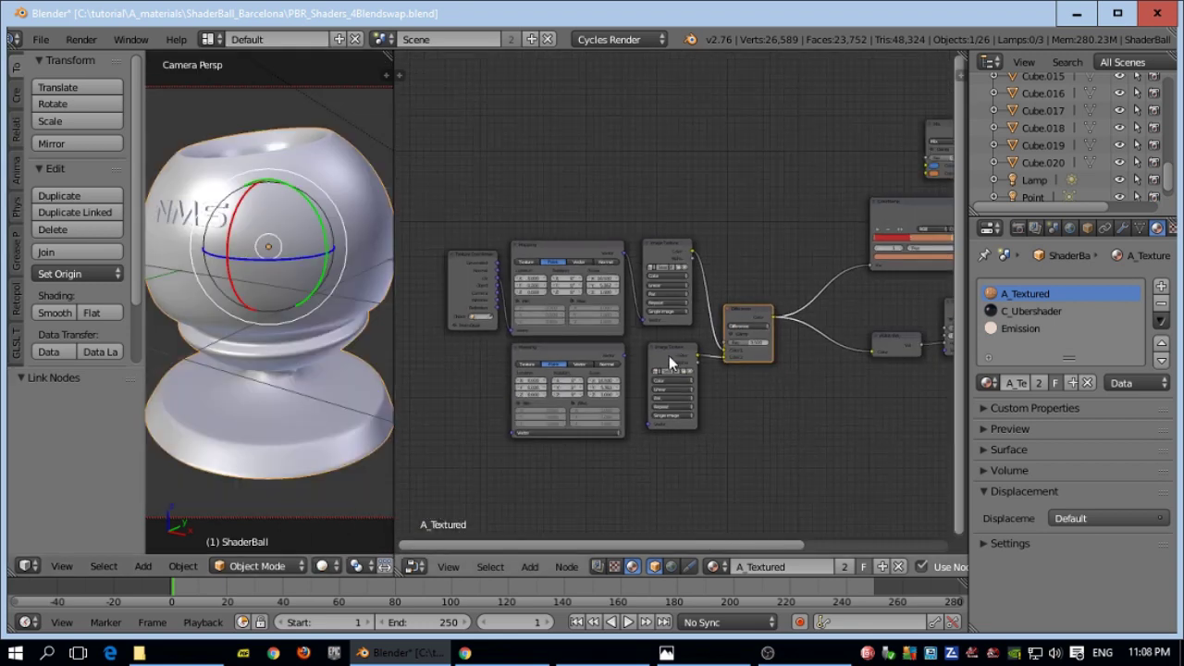
left_click_drag(626, 356, 650, 424)
left_click_drag(509, 433, 500, 285)
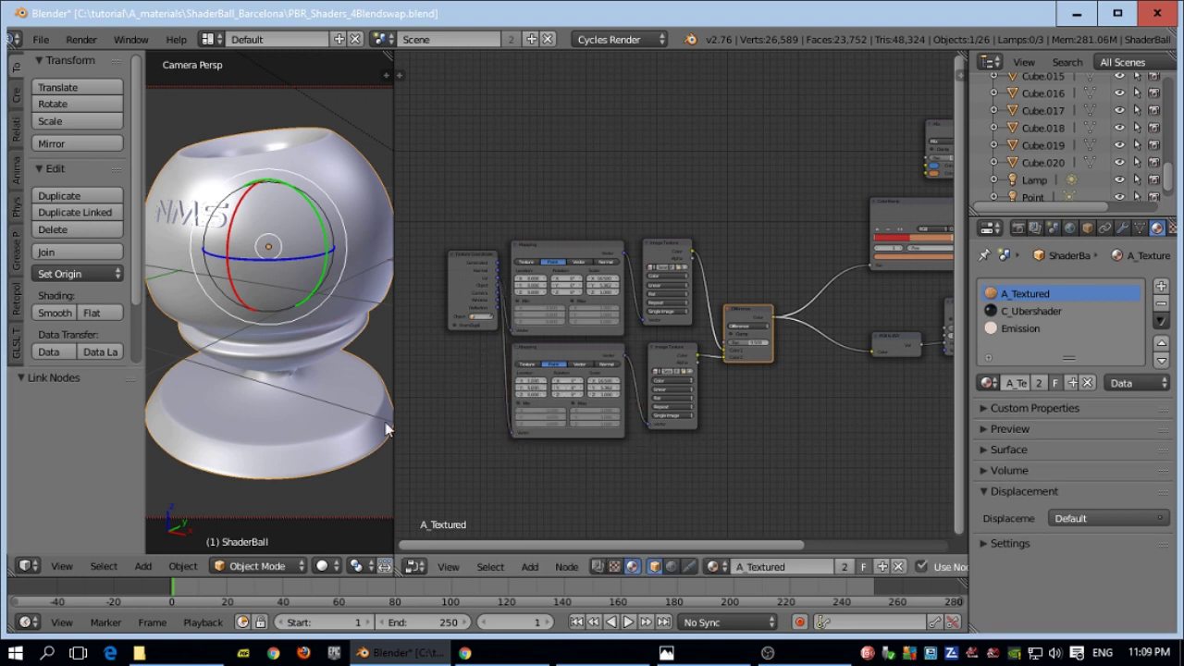
- Keep the viewport in Solid shading and move the shader ball to another layer
left_click(321, 568)
left_click(350, 511)
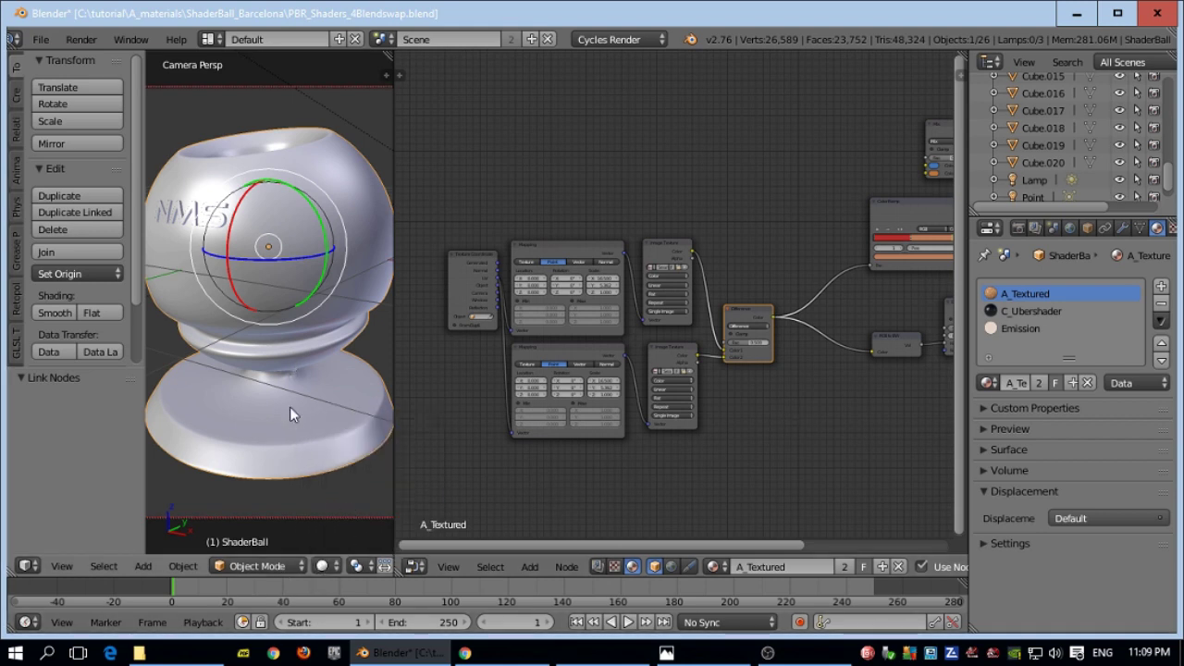
scroll(290, 407, "down", 4)
scroll(332, 574, "down", 2)
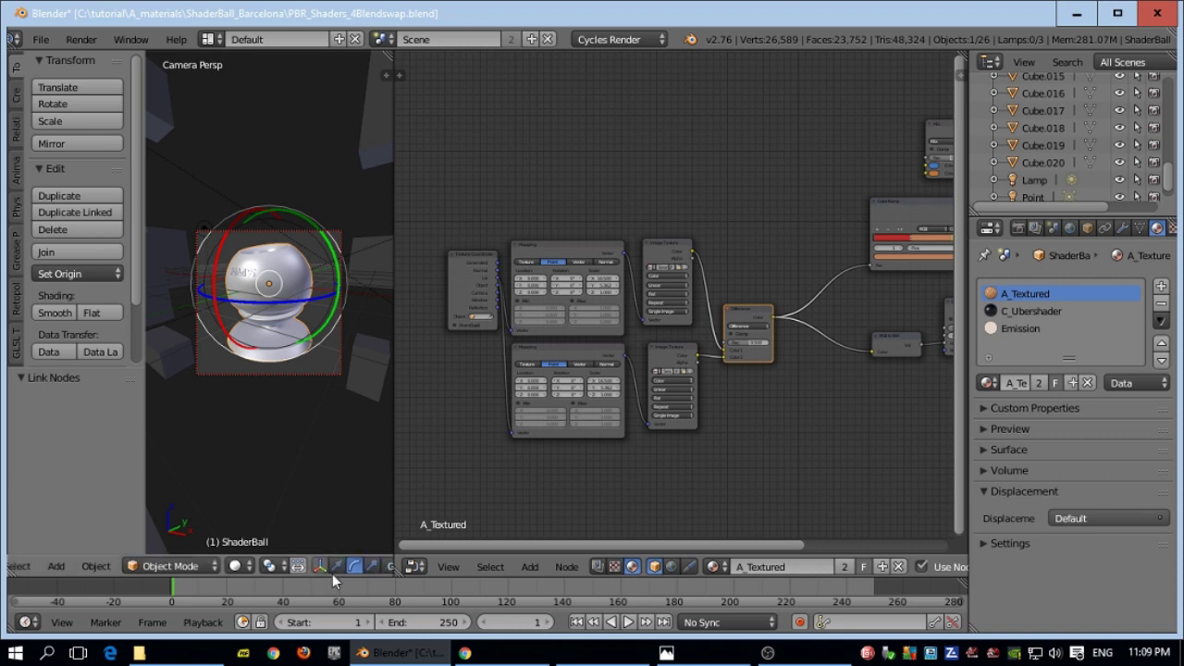
scroll(332, 574, "down", 4)
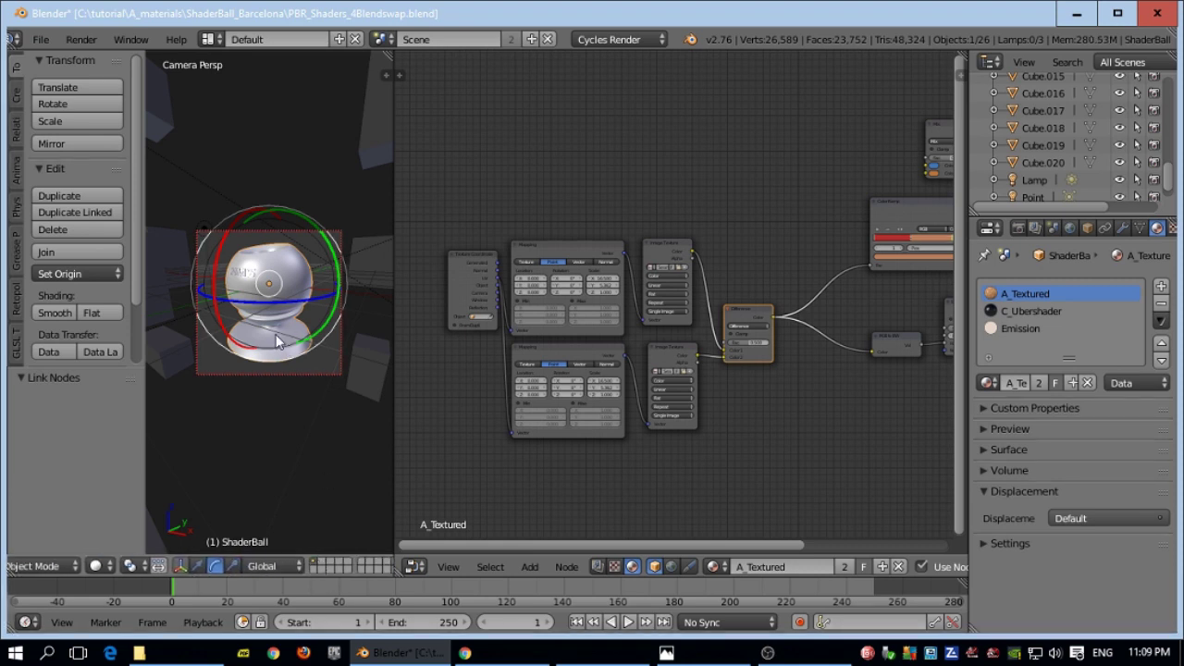
key("m")
left_click(422, 368)
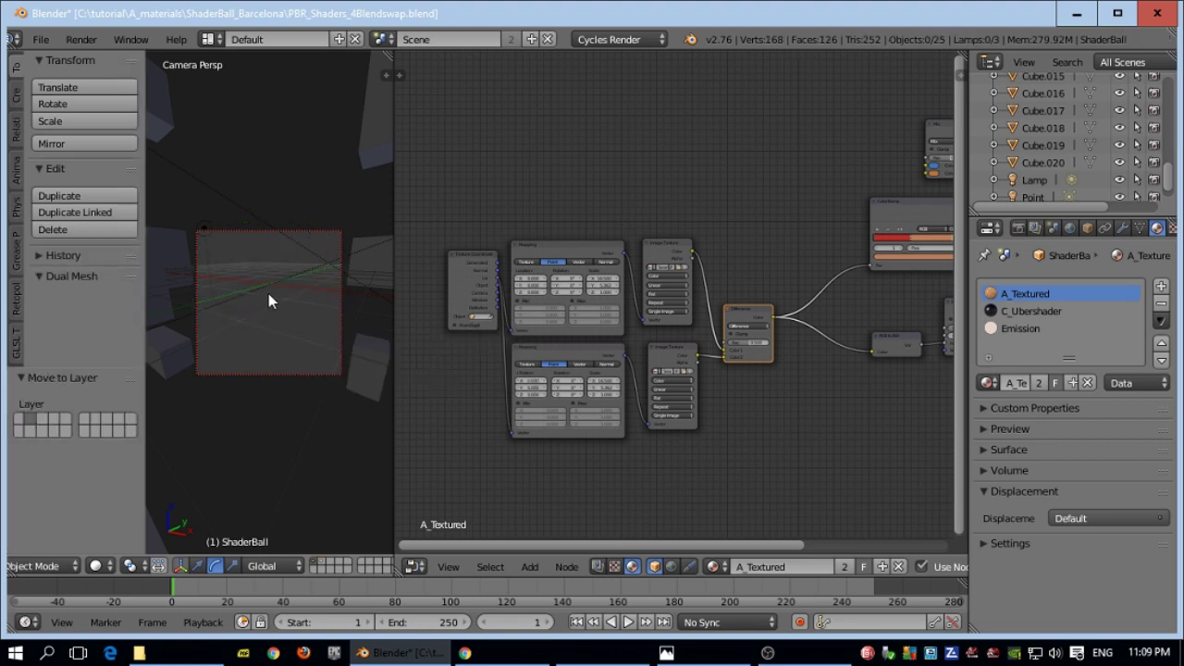
- Snap the 3D cursor to the scene center and add a cube there
key("shift+s")
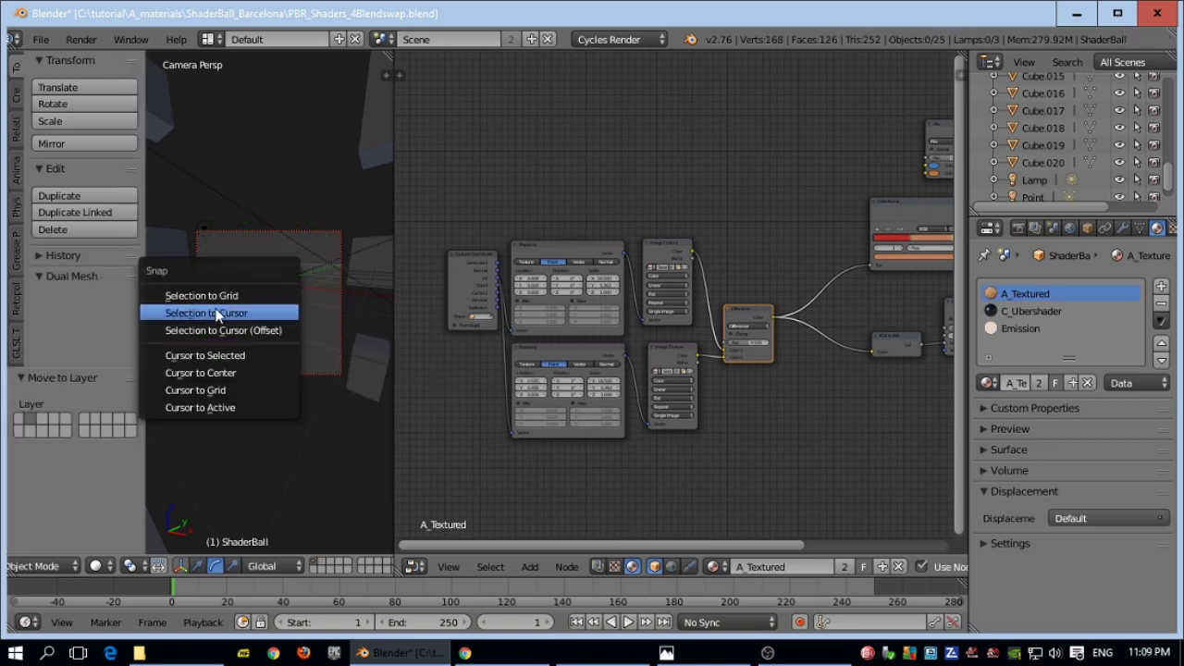
left_click(232, 373)
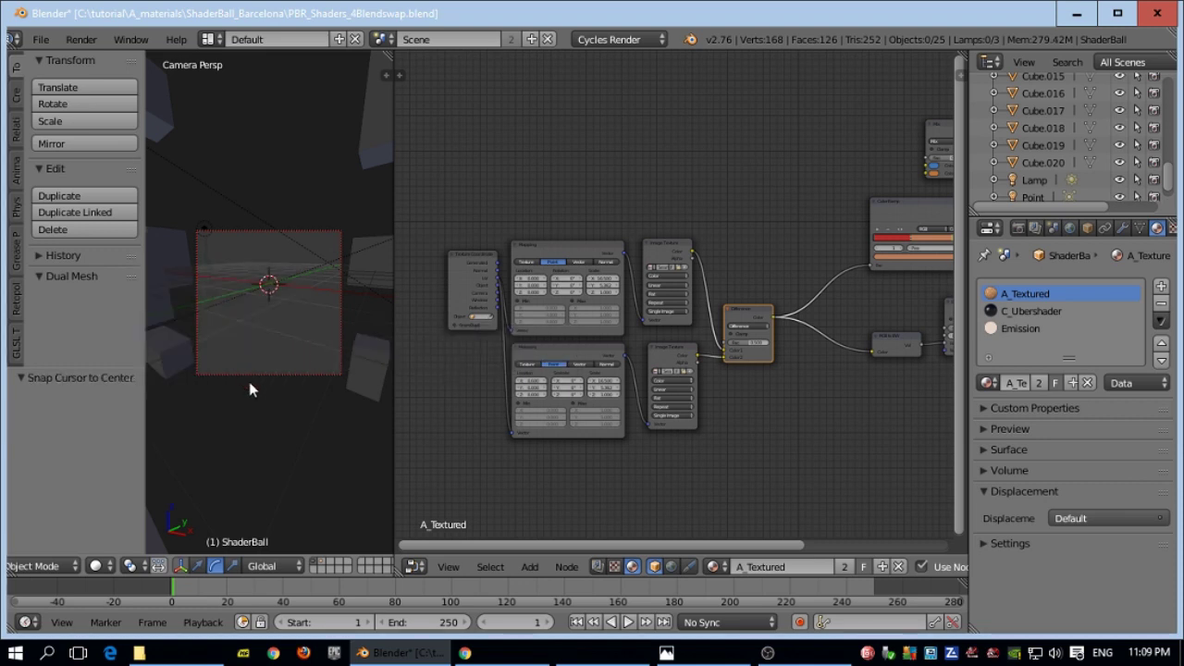
key("shift+a")
mouse_move(222, 365)
left_click(305, 386)
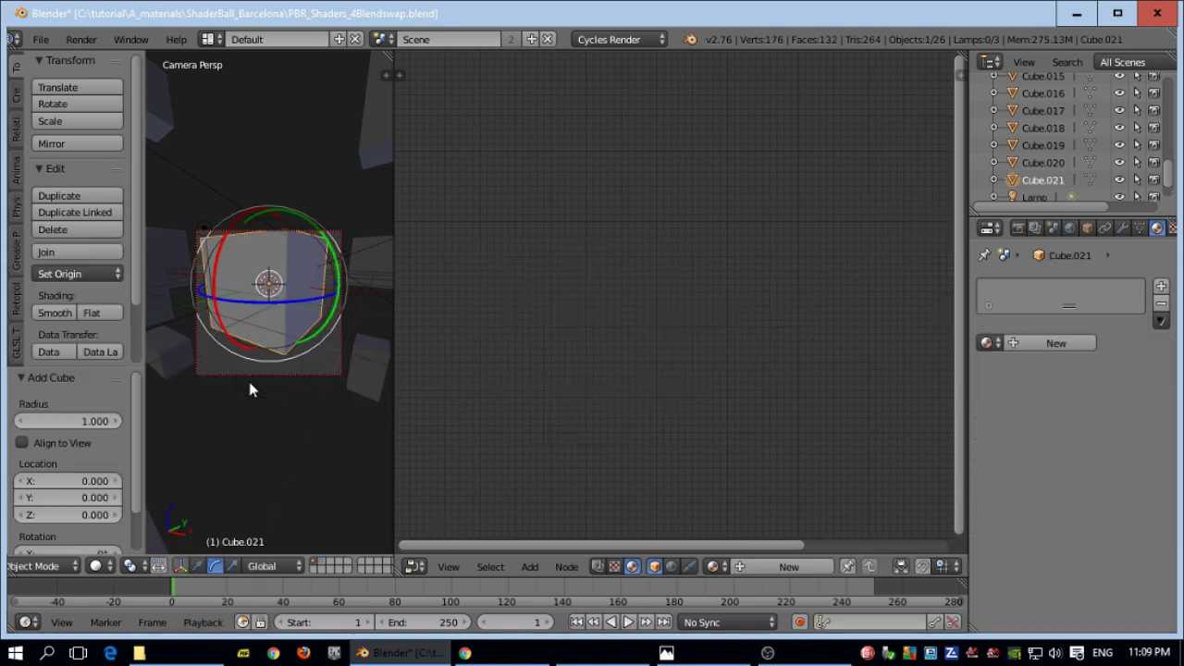
- Unwrap the new cube's whole mesh with Smart UV Project at the default settings and return to Object Mode
middle_click_drag(257, 375, 263, 417)
key("Tab")
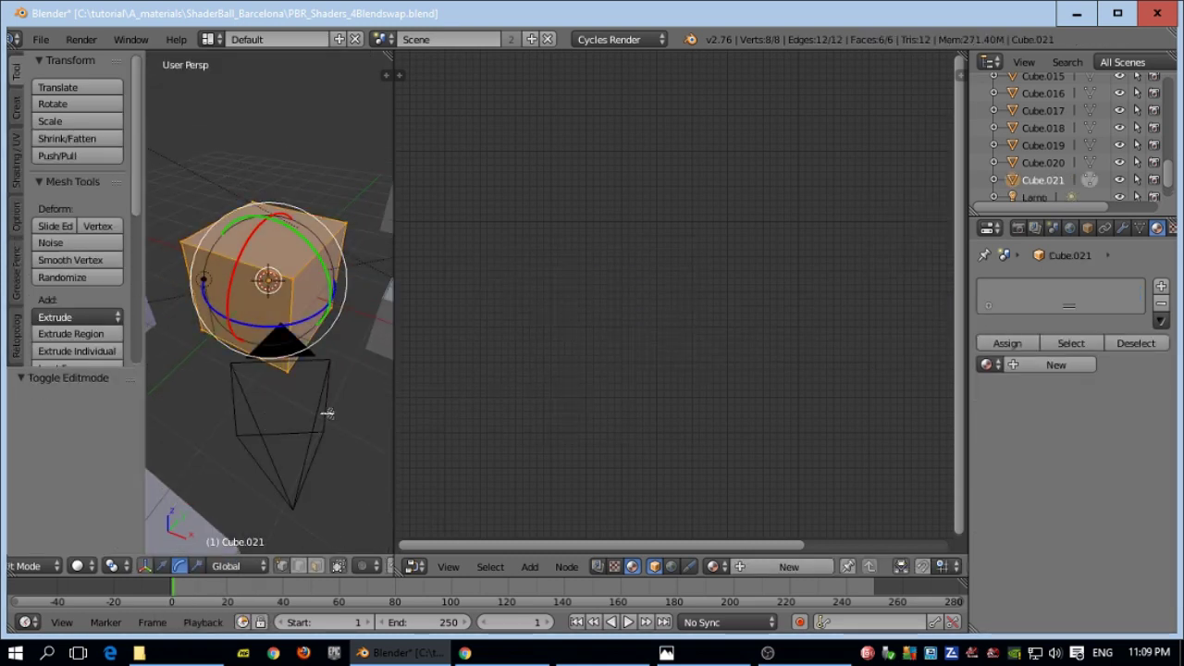
key("u")
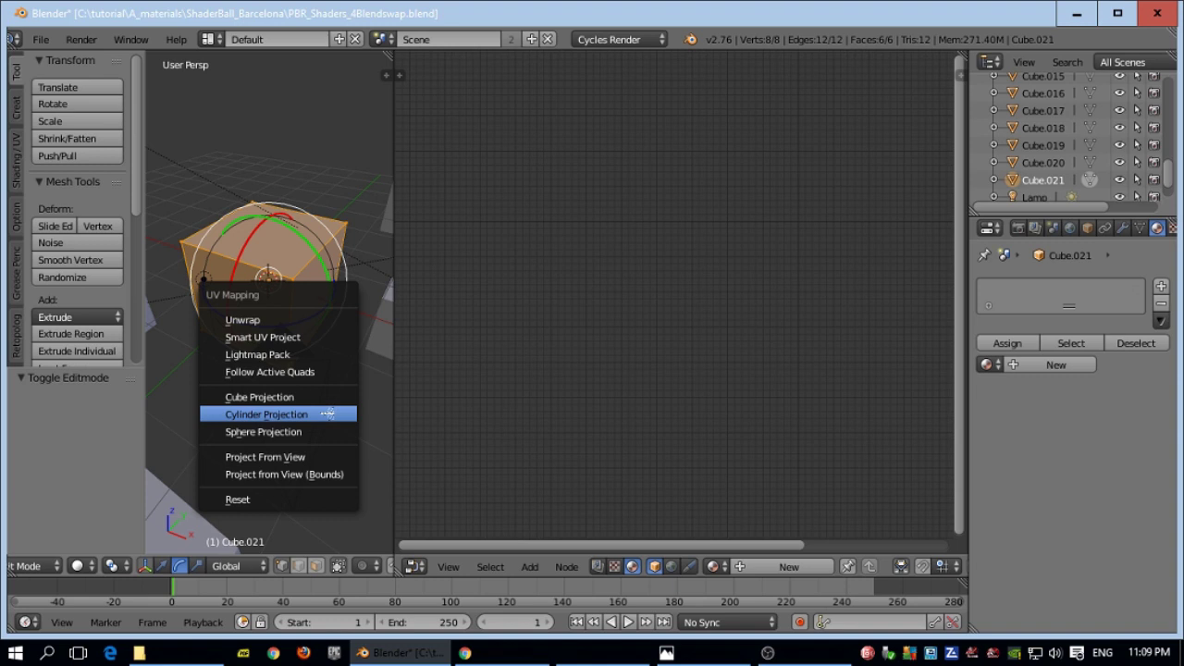
left_click(295, 338)
left_click(273, 446)
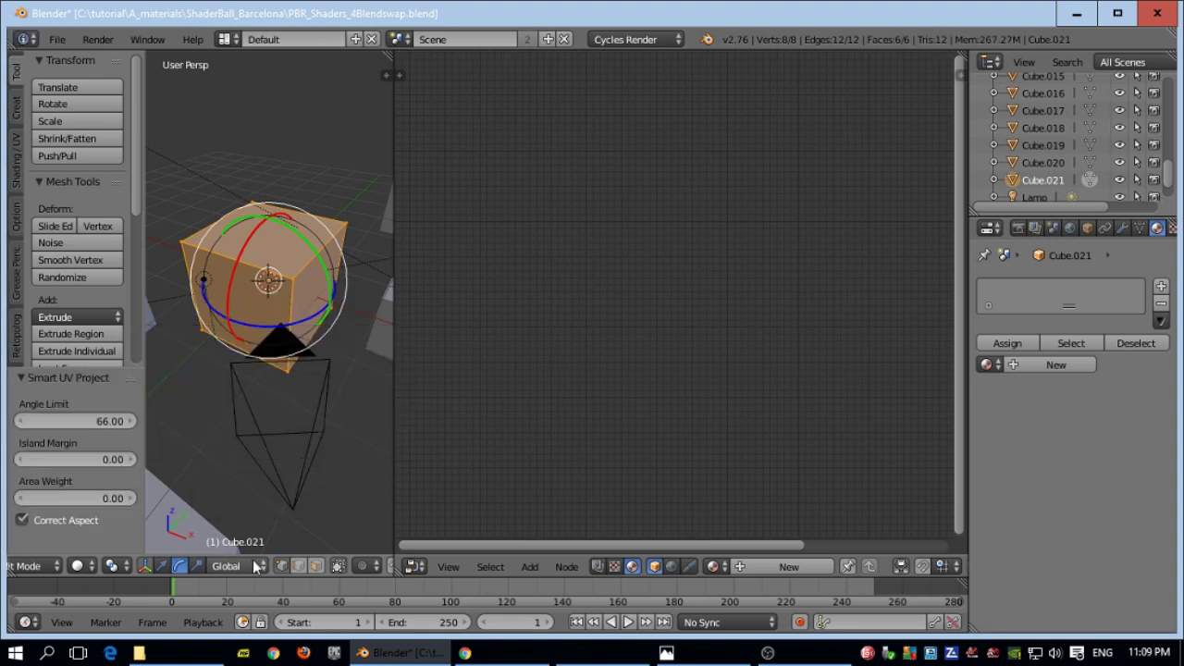
key("Tab")
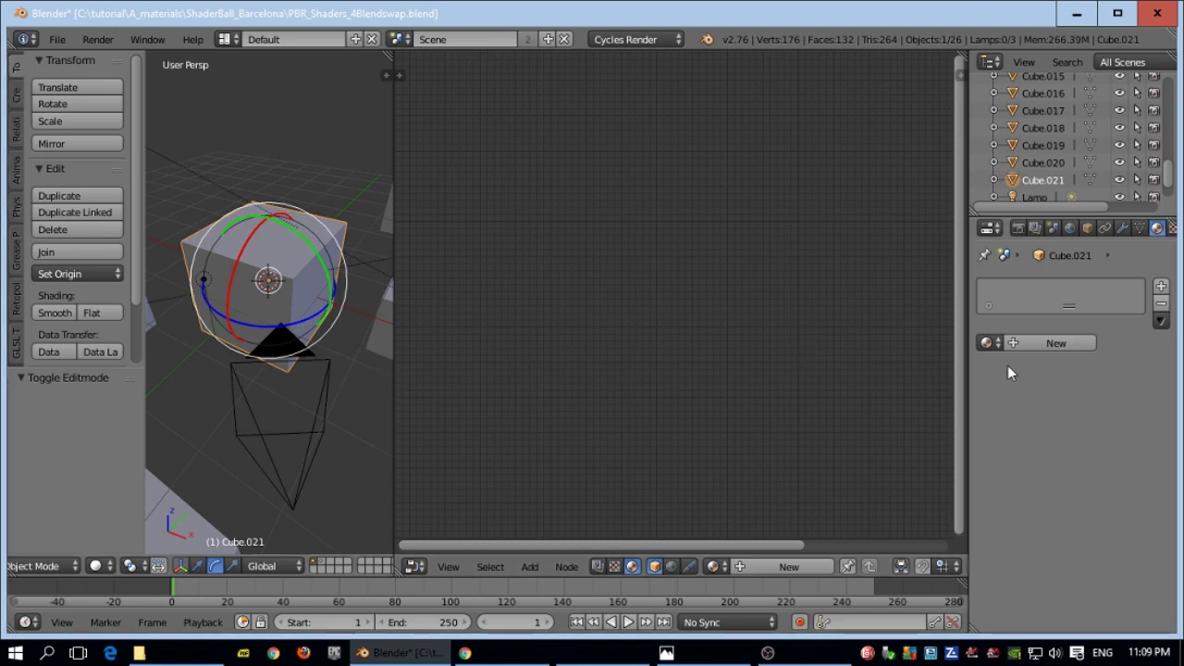
- Assign the existing A_Textured material to the cube
left_click(986, 344)
scroll(909, 453, "down", 10)
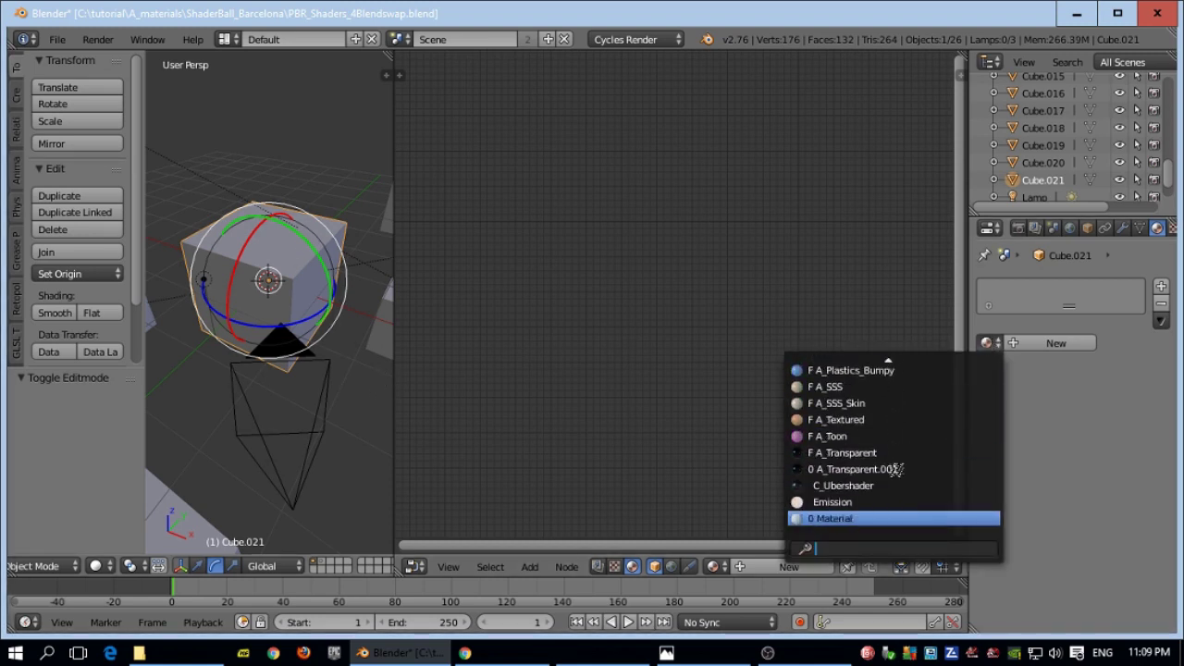
left_click(870, 421)
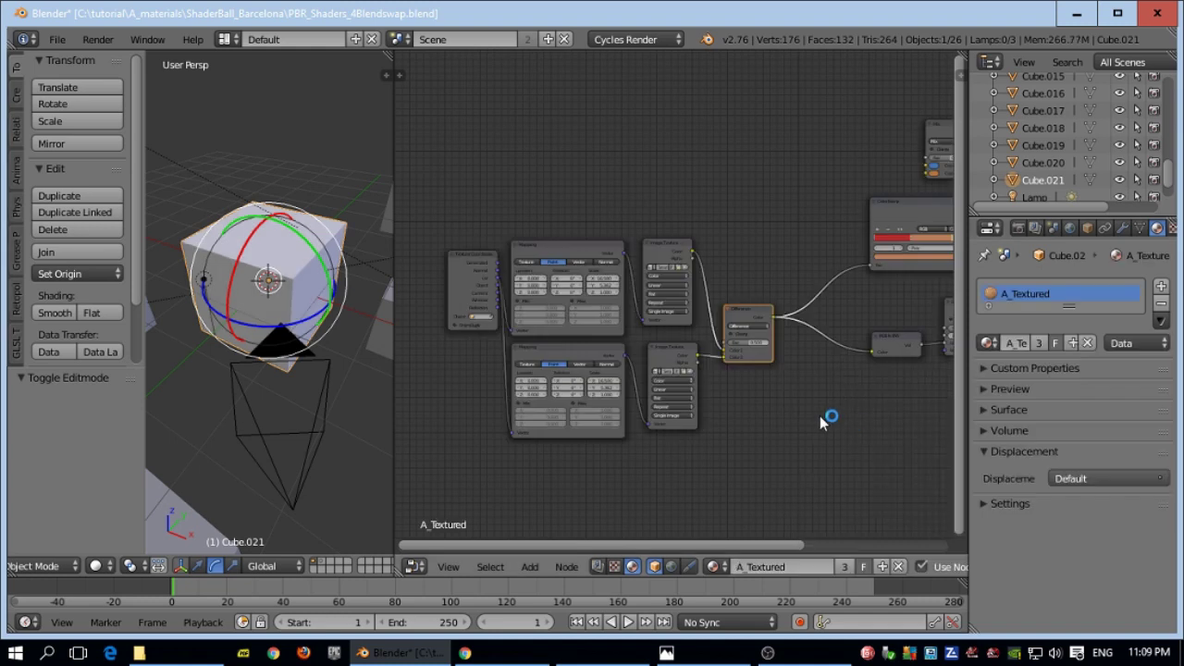
- Preview the textured cube through the camera in Rendered viewport shading, with the camera frame fitted to the view
scroll(803, 432, "up", 2)
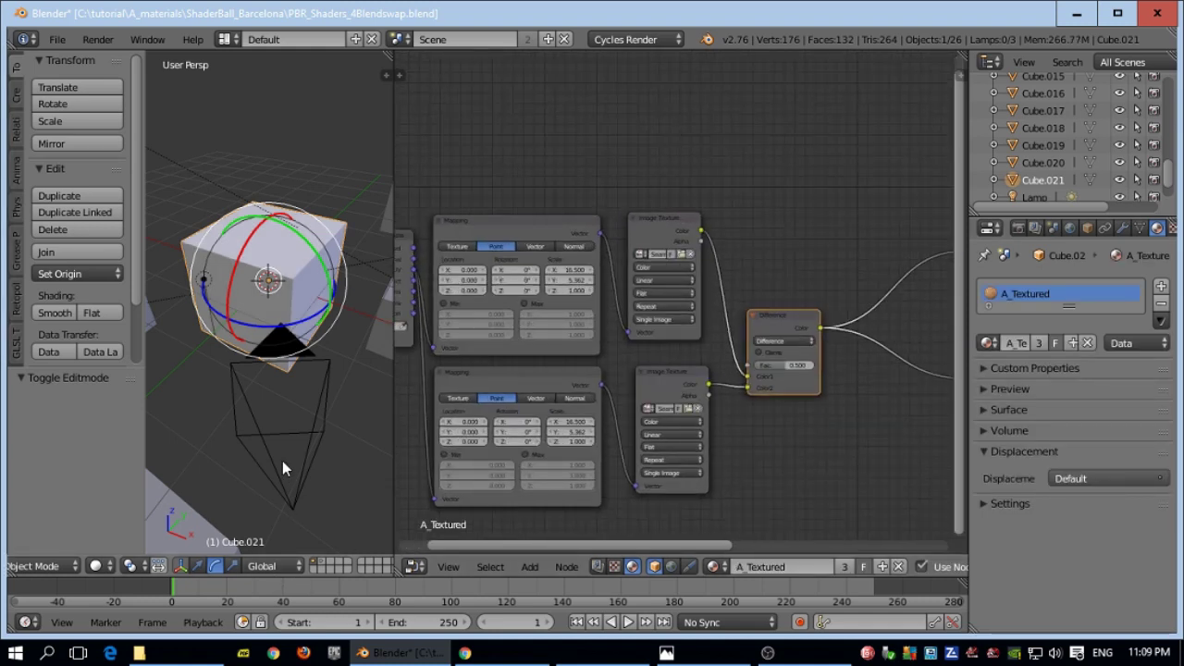
key("KP_0")
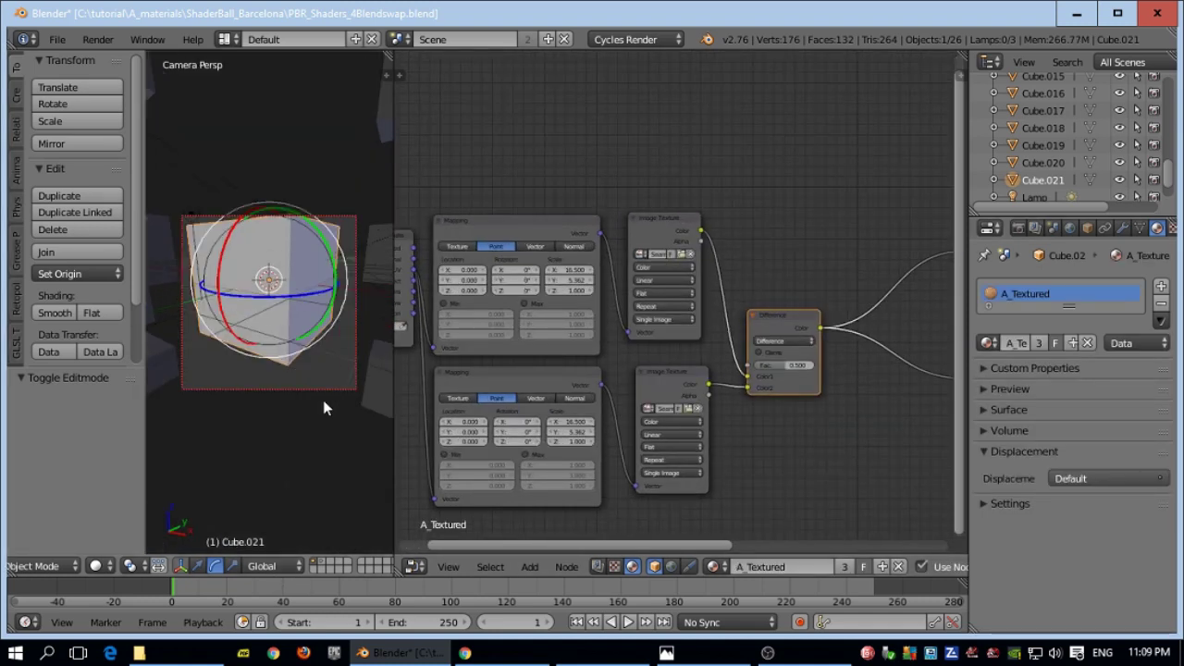
left_click(96, 566)
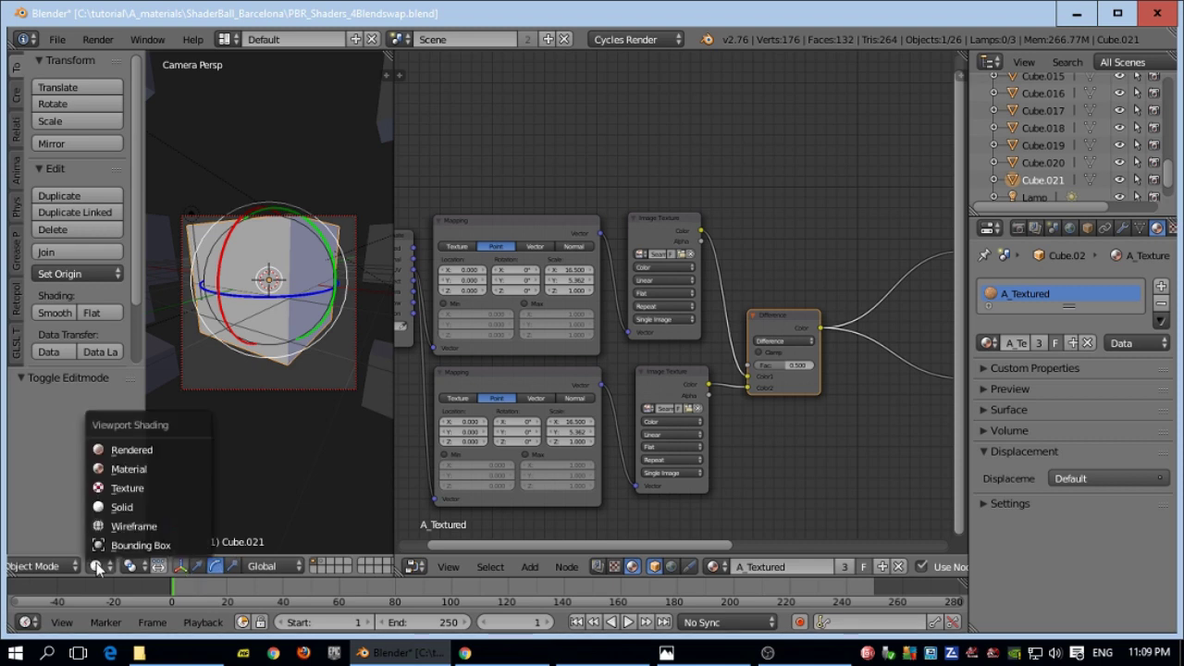
left_click(120, 450)
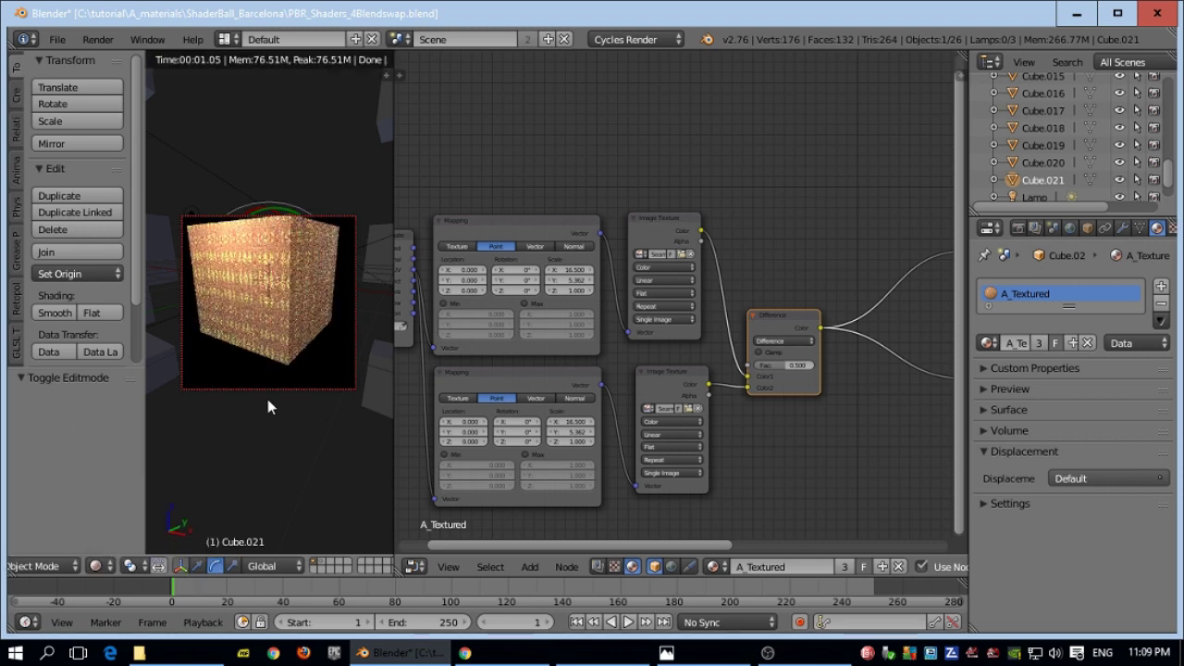
key("Home")
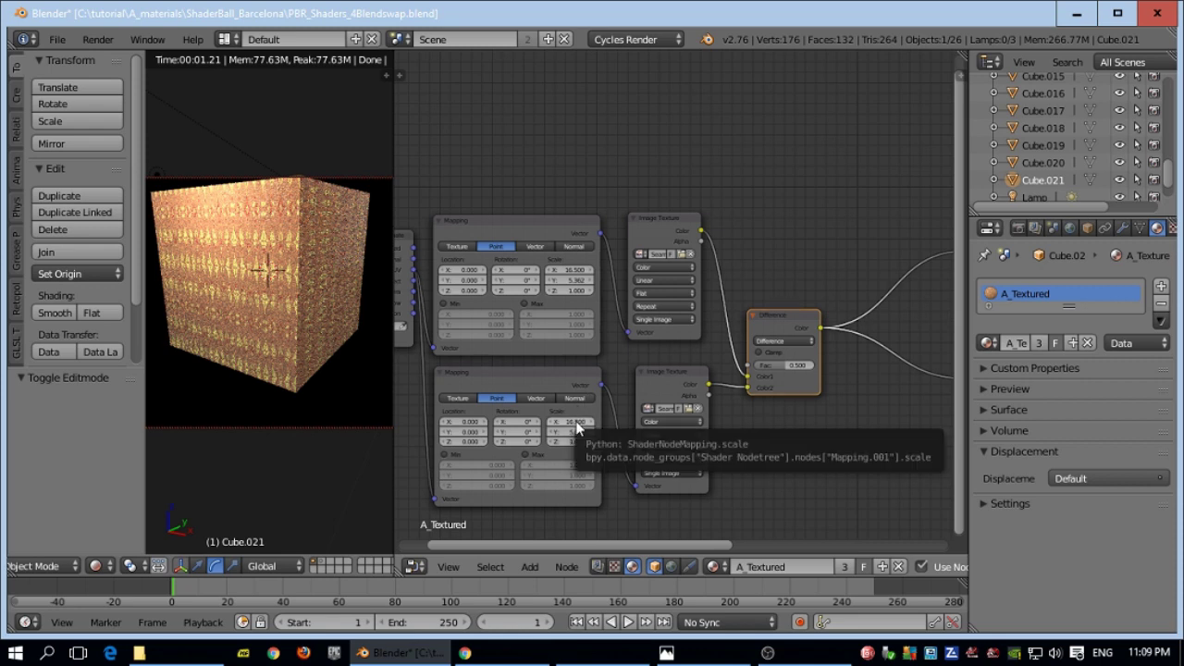
- Set the X scale of both Mapping nodes to 3
left_click_drag(574, 425, 574, 426)
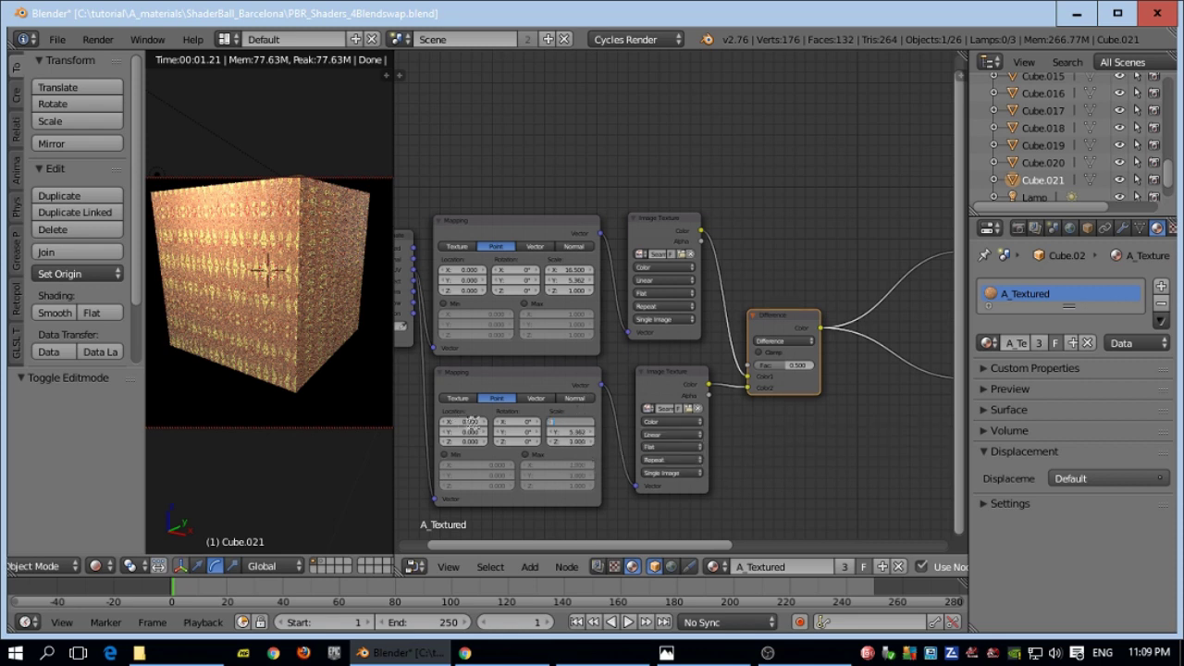
type("3")
key("Return")
scroll(617, 462, "up", 2)
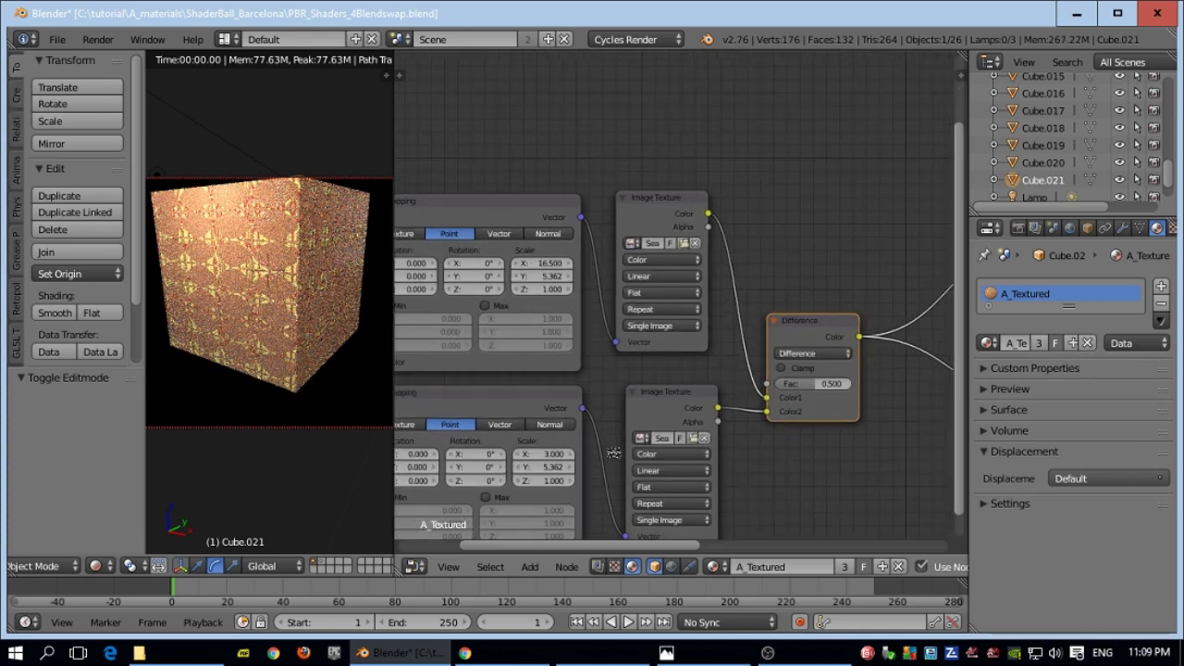
scroll(666, 355, "up", 2)
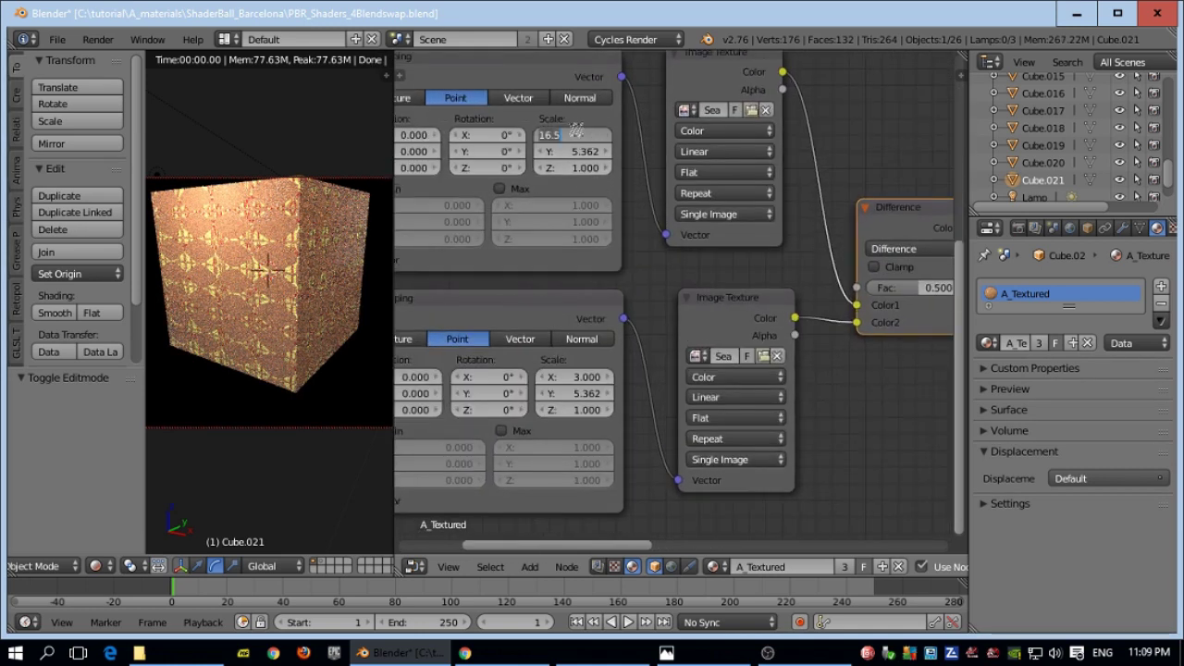
type("3")
key("Return")
- Set the Y scale of both Mapping nodes to 3
left_click(587, 152)
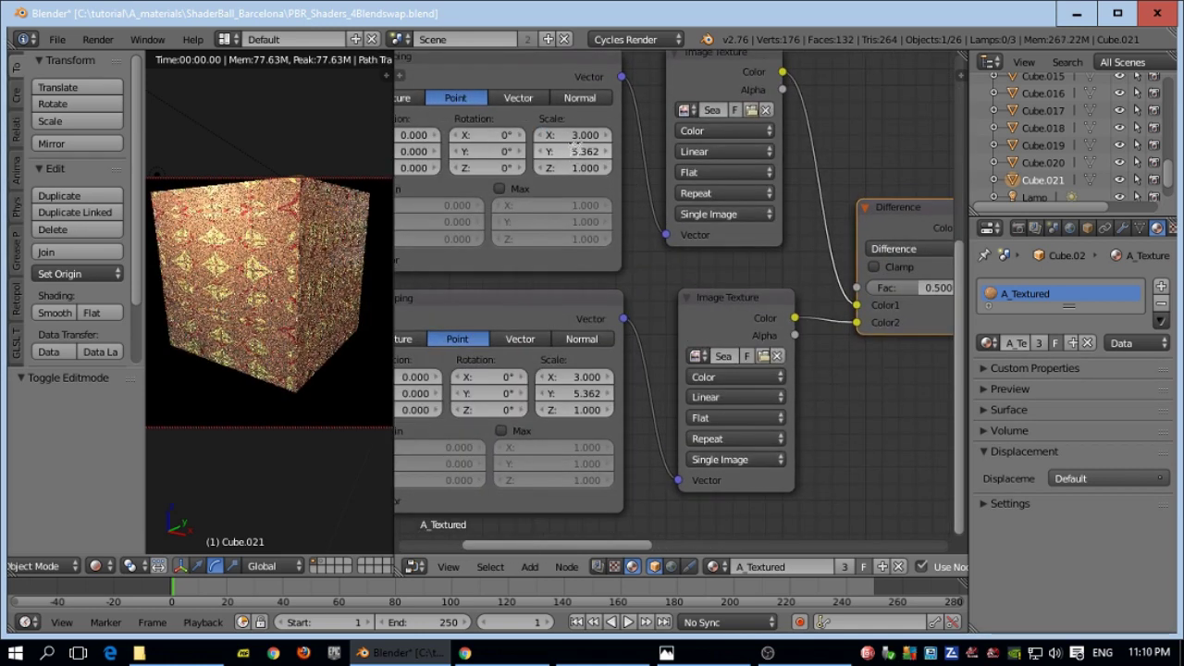
type("3")
key("Return")
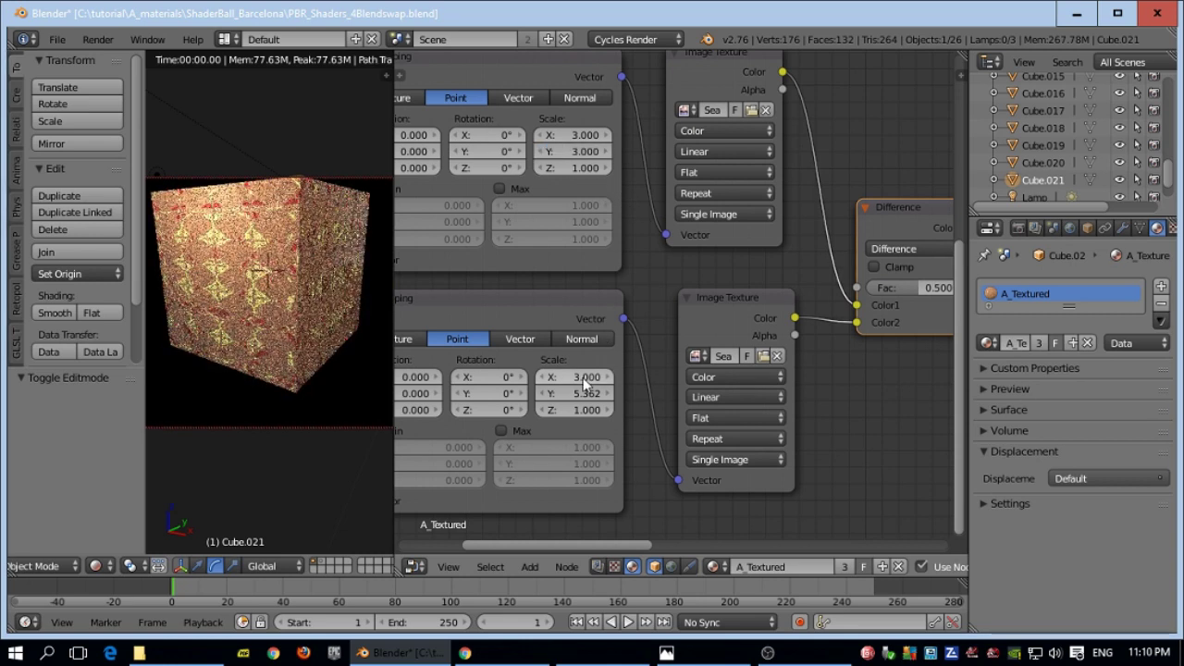
left_click(587, 394)
type("3")
key("Return")
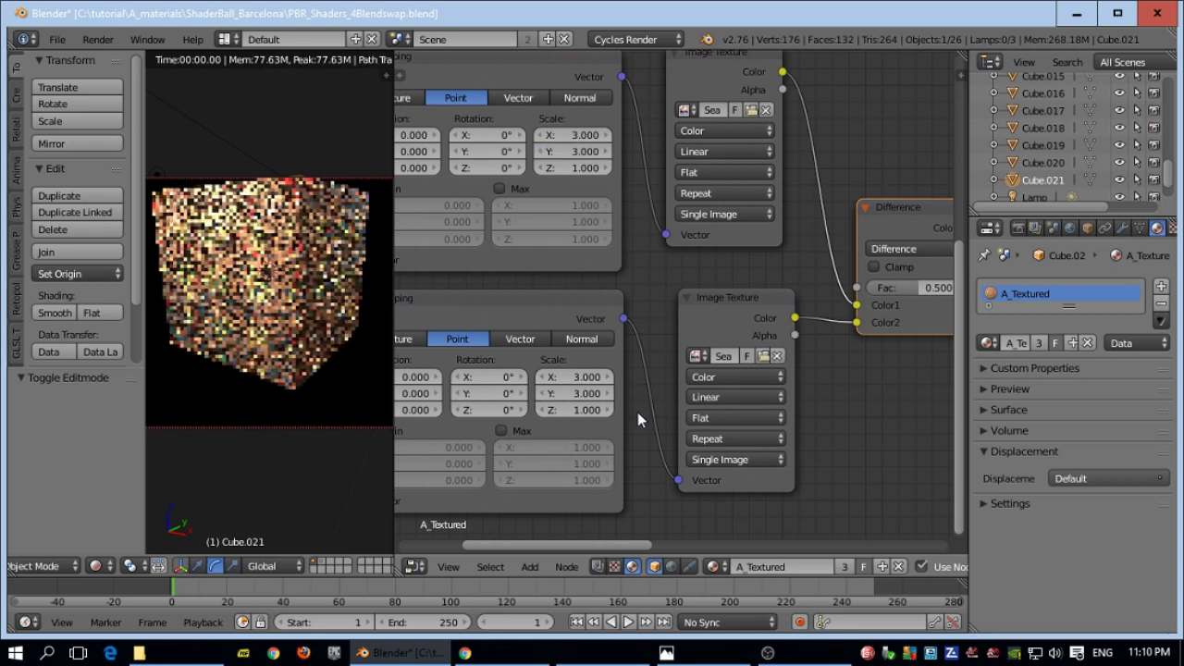
- Replace the lower Image Texture's Seamless_17.png with Seamless_09.png from the seamlessTextures folder, browsing the files as thumbnails
scroll(302, 319, "up", 1)
scroll(302, 319, "up", 1)
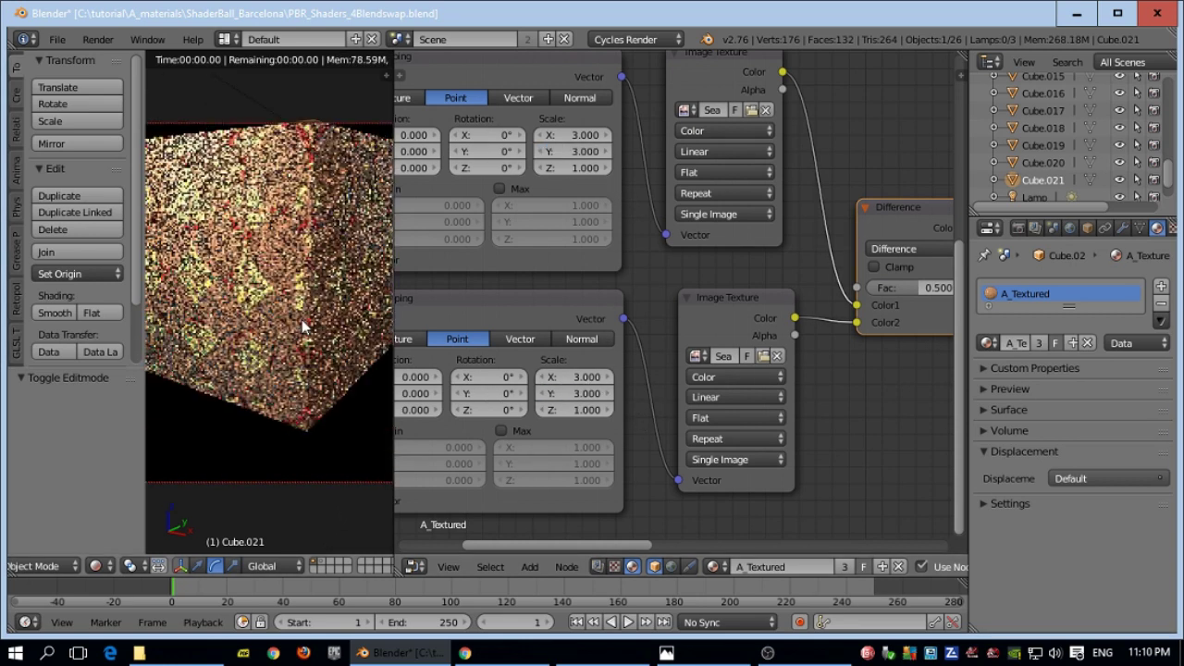
scroll(327, 324, "up", 1)
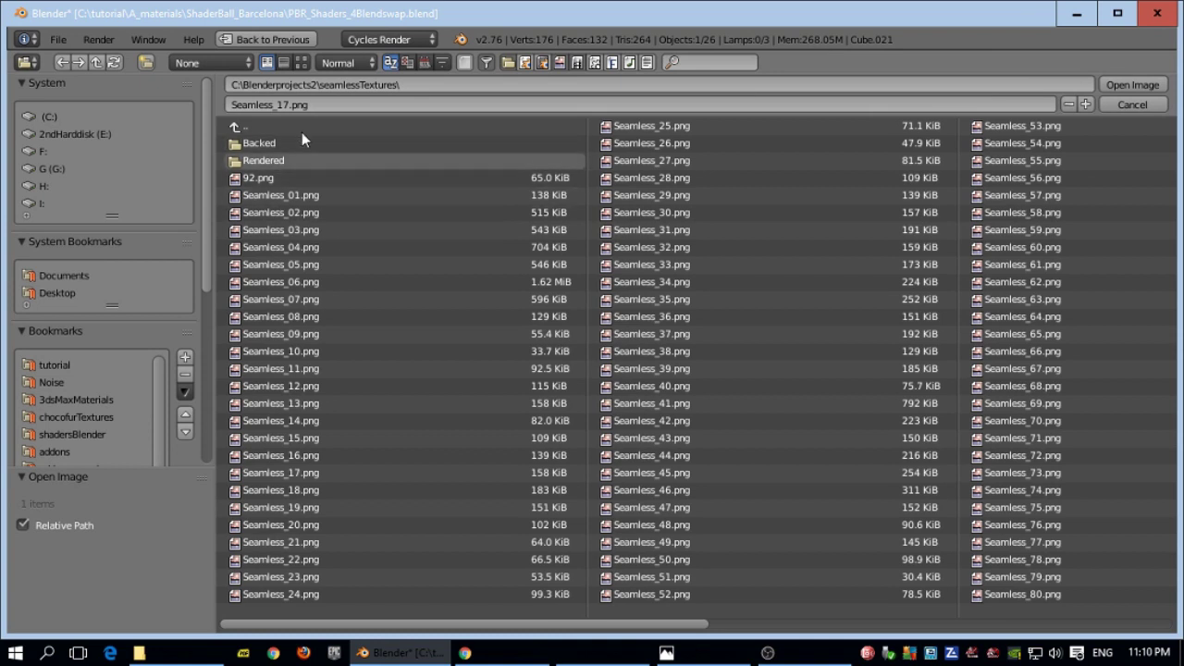
left_click(301, 62)
left_click(962, 319)
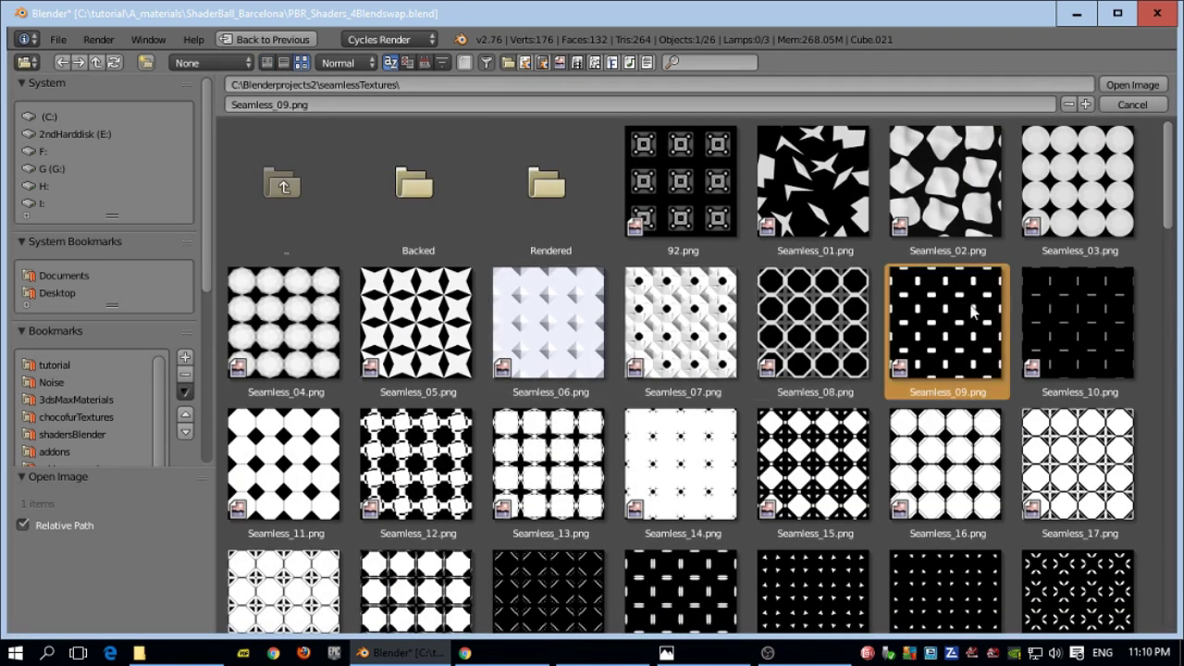
left_click(1119, 87)
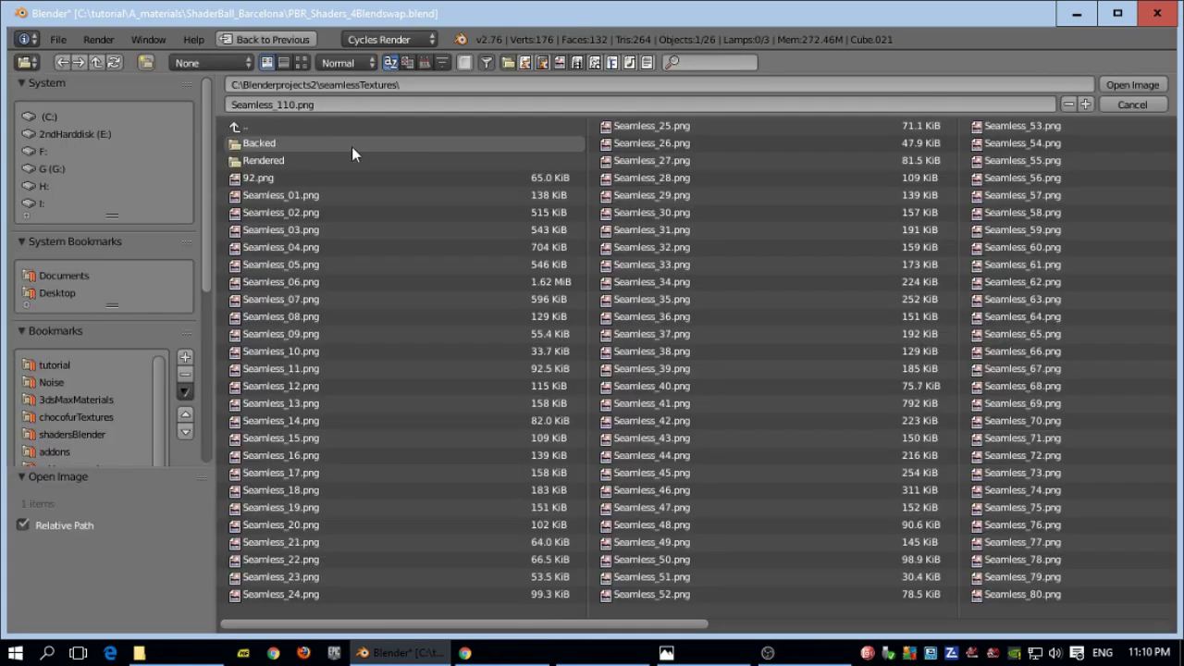
- Replace the upper Image Texture's Seamless_110.png with Seamless_66.png, browsing the seamlessTextures folder as thumbnails
left_click(301, 62)
scroll(618, 318, "down", 10)
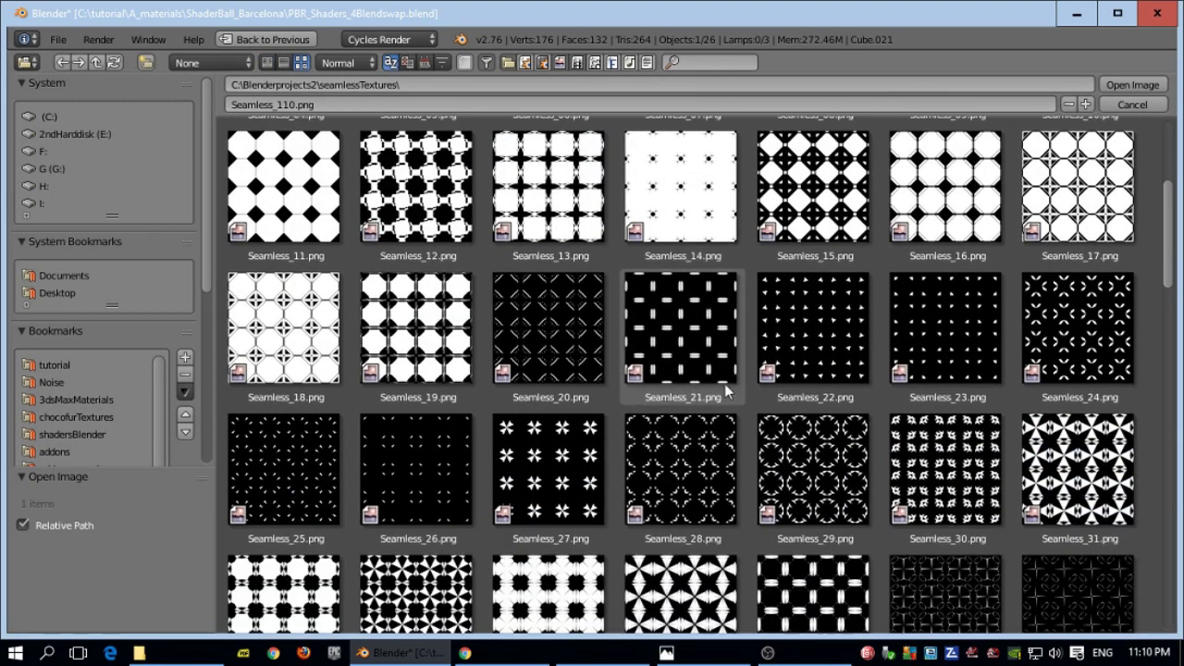
scroll(566, 378, "down", 8)
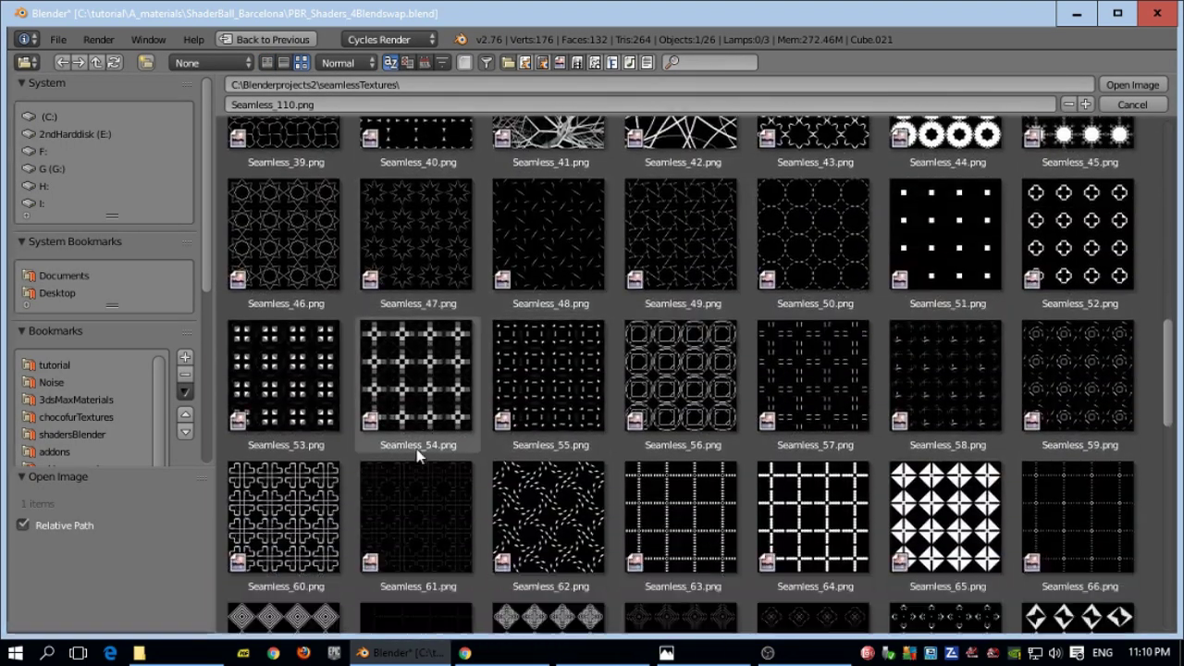
scroll(777, 458, "down", 2)
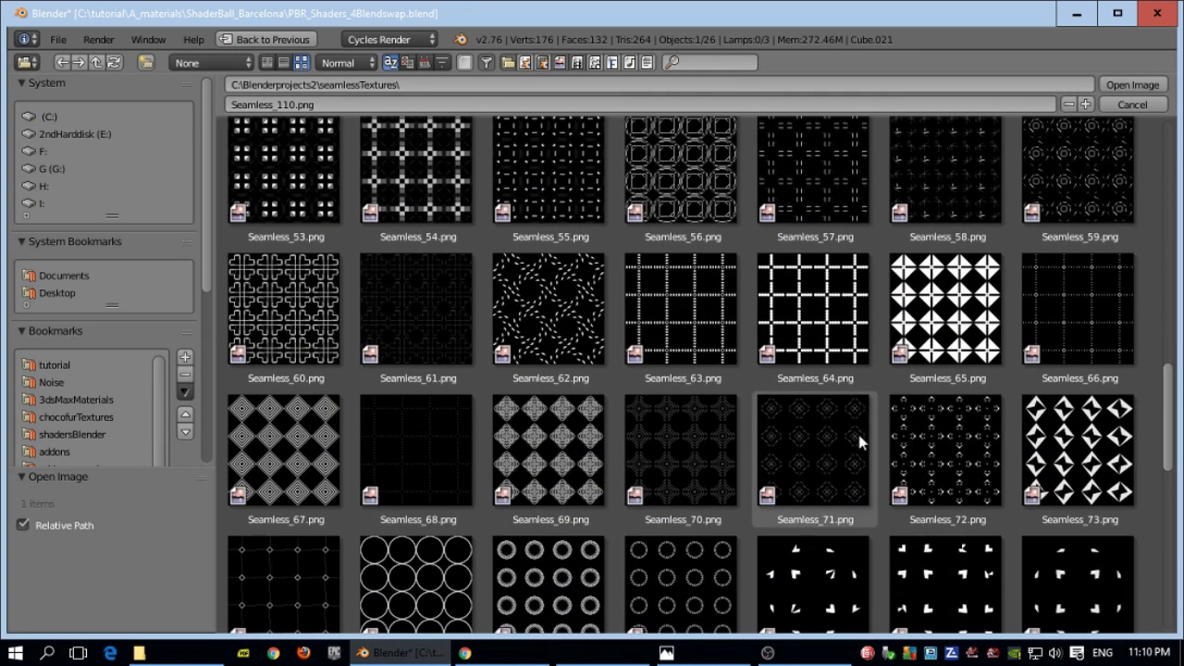
left_click(1081, 308)
left_click(1131, 85)
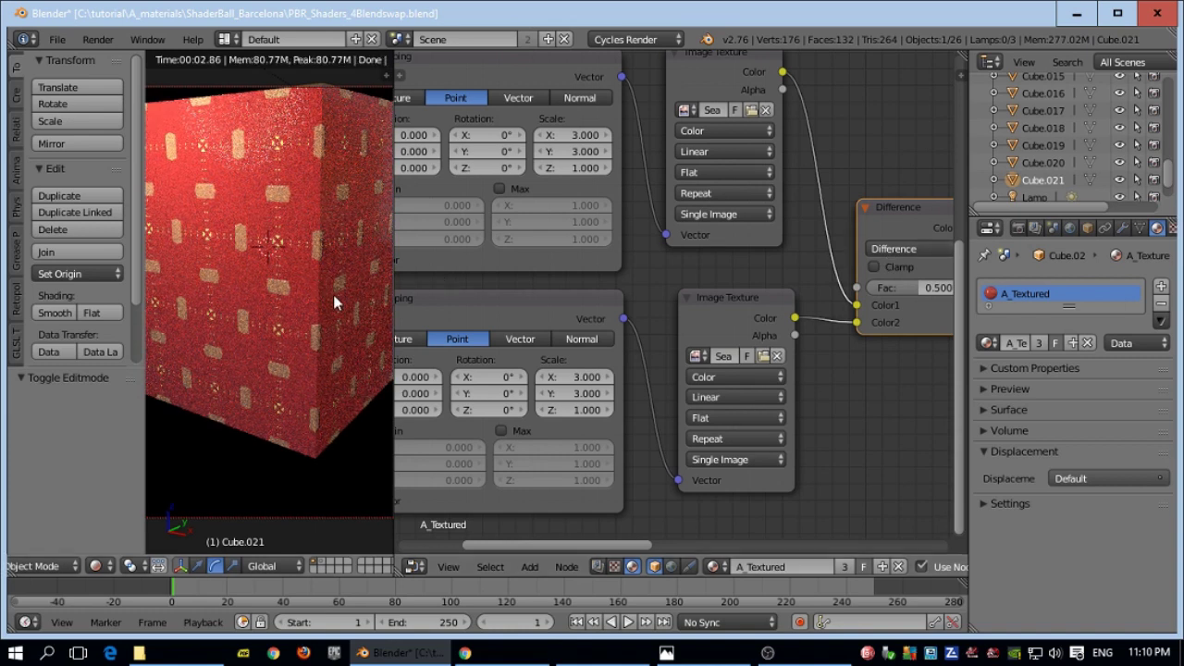
- Widen the 3D viewport so that the whole rendered cube fits beside the node editor
left_click_drag(394, 301, 581, 302)
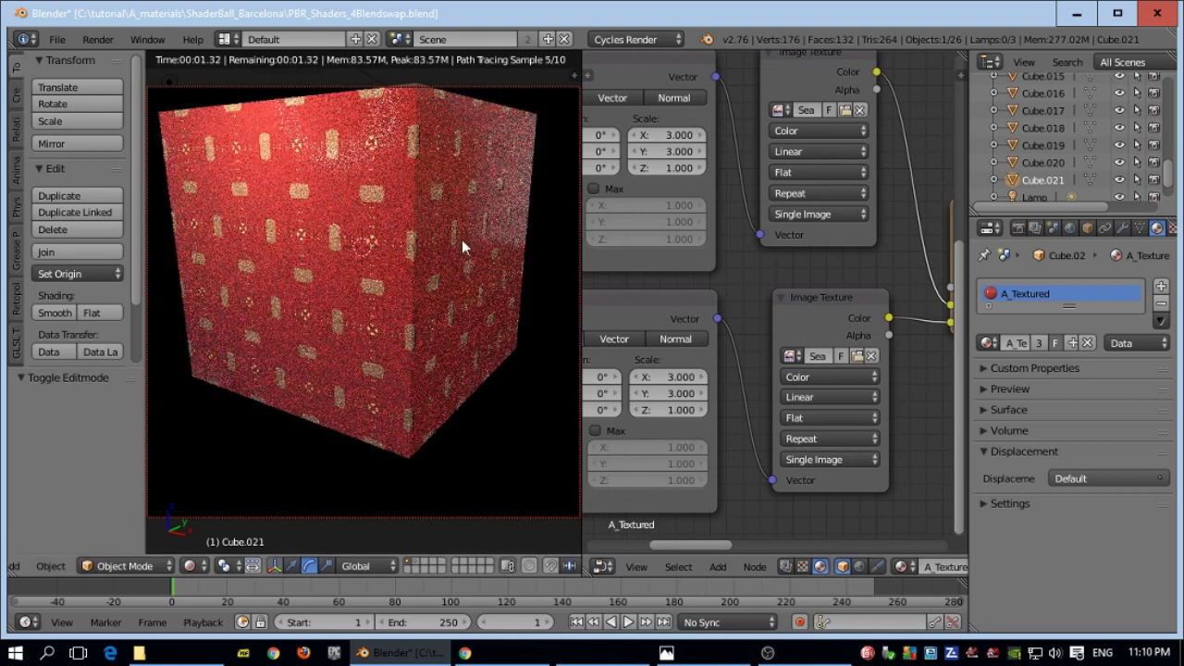
middle_click_drag(461, 240, 465, 264, "shift")
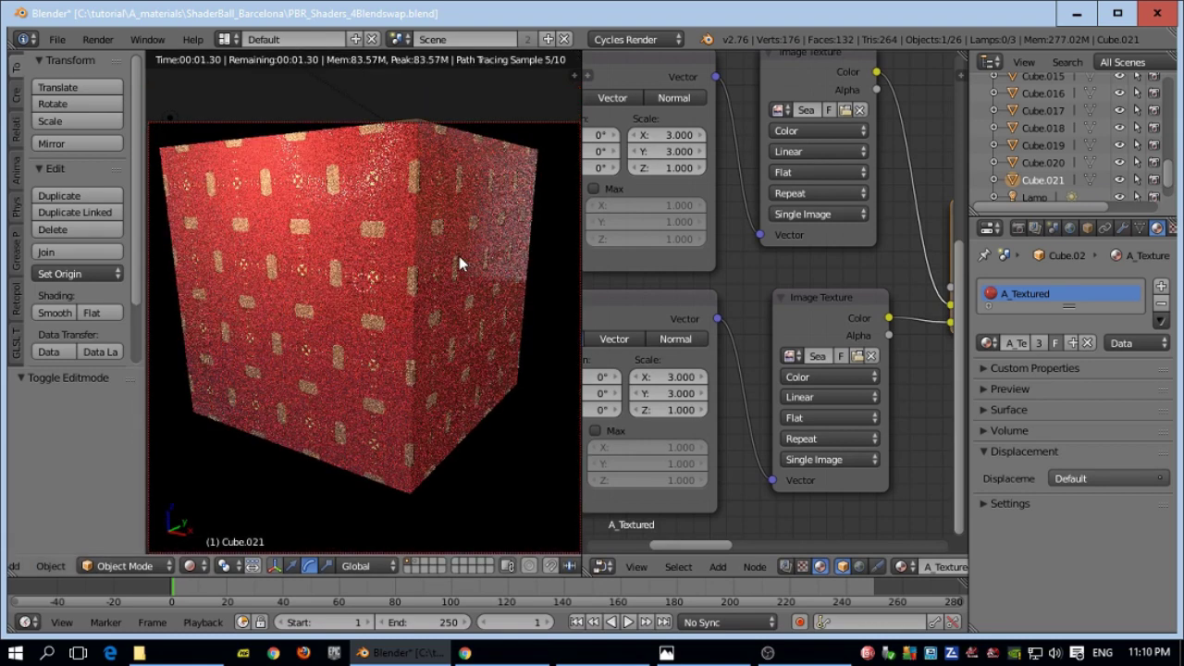
scroll(762, 289, "down", 4)
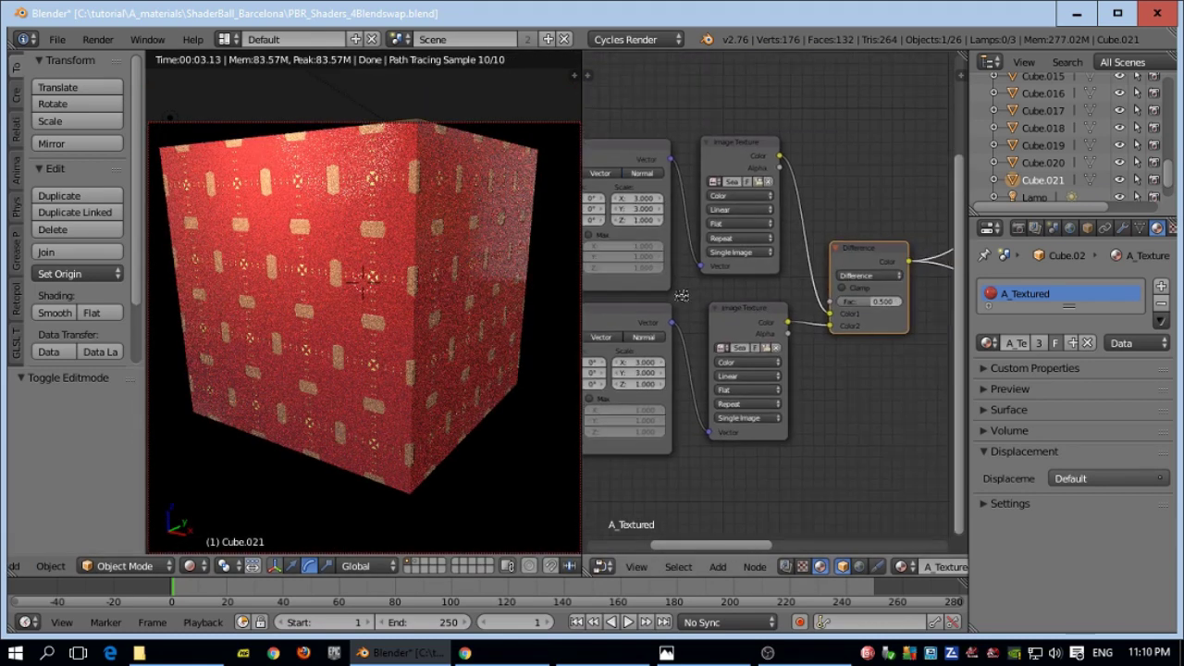
- Set the ColorRamp's interpolation to Ease and move its middle stop close to the first stop
middle_click_drag(953, 161, 649, 239)
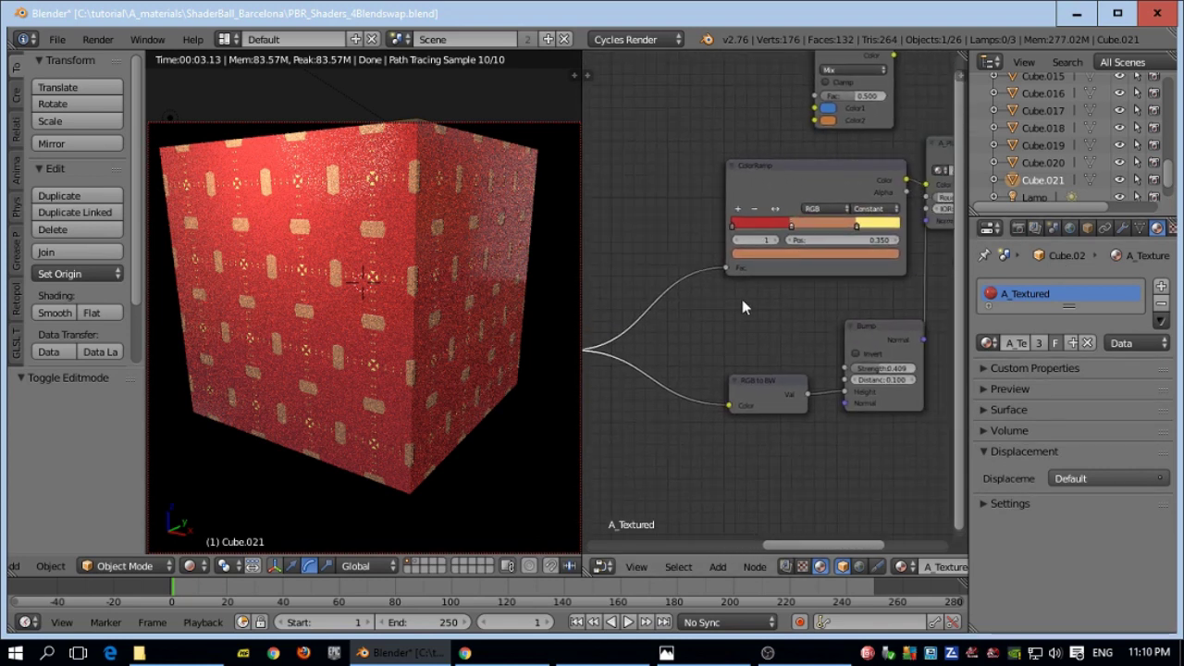
middle_click_drag(742, 307, 668, 309)
left_click(811, 214)
left_click(815, 196)
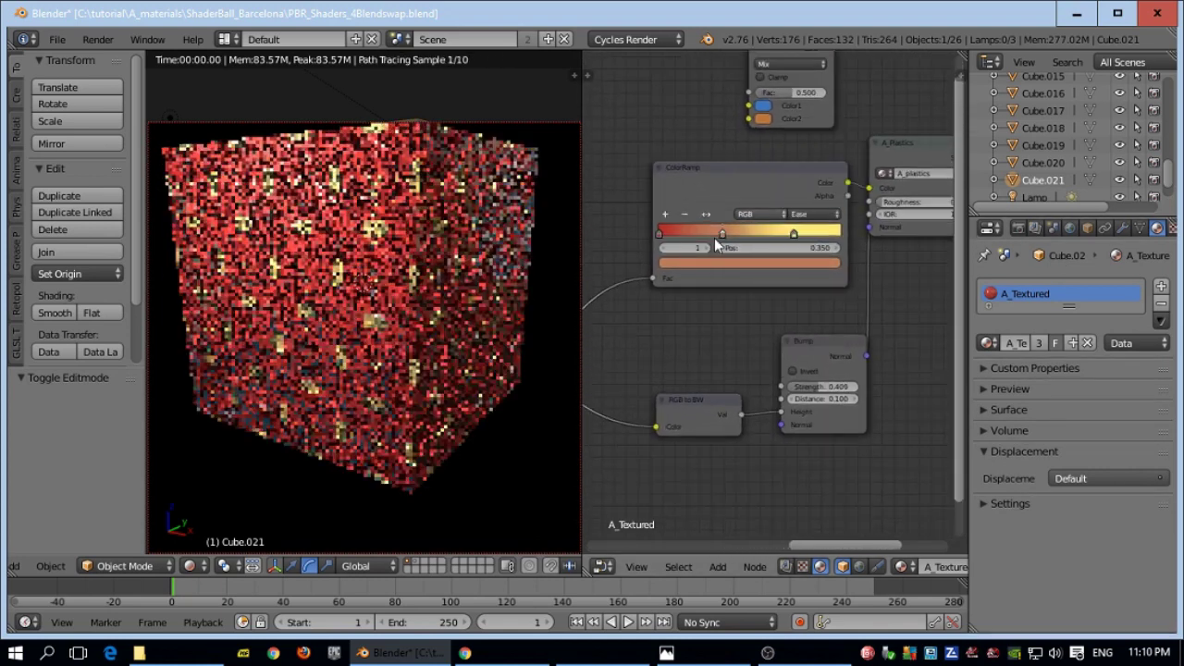
left_click_drag(722, 231, 676, 232)
- Darken the colour of the ColorRamp's first stop to a near-black brown
left_click(681, 250)
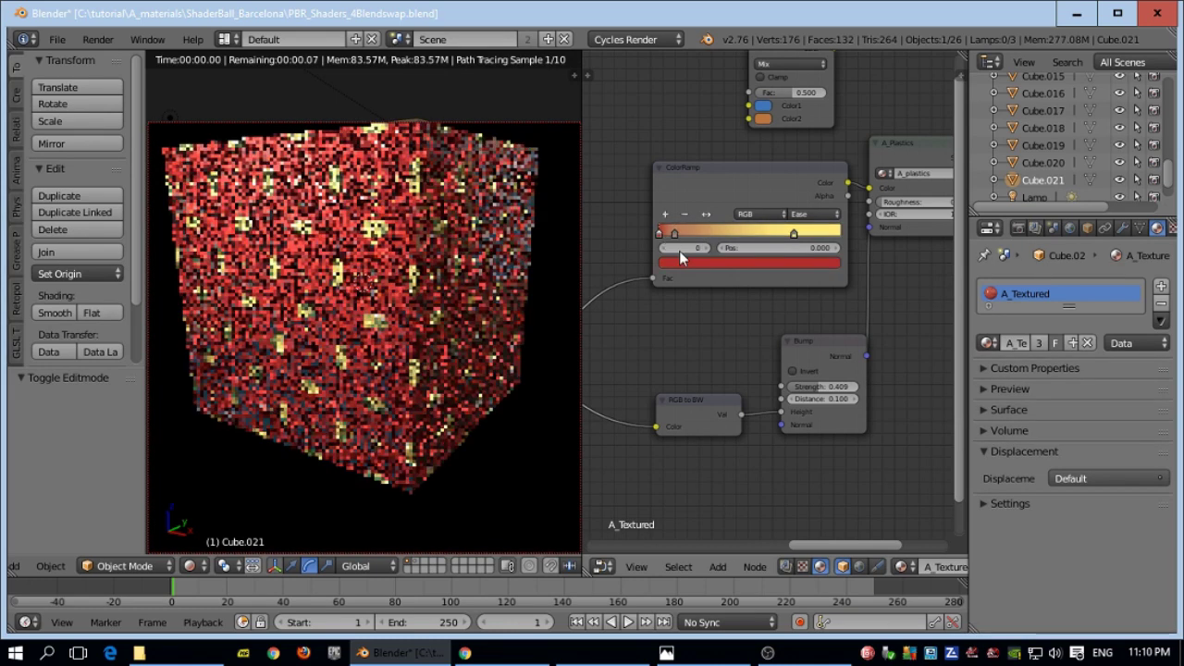
left_click(757, 262)
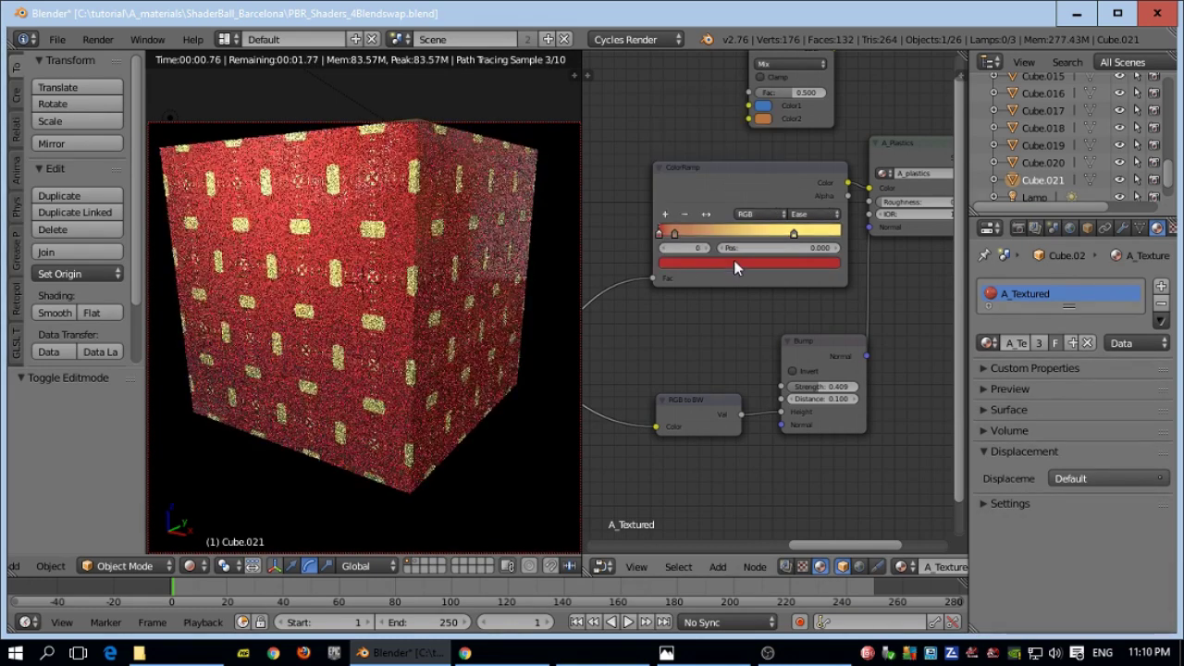
left_click(734, 262)
left_click_drag(764, 94, 764, 173)
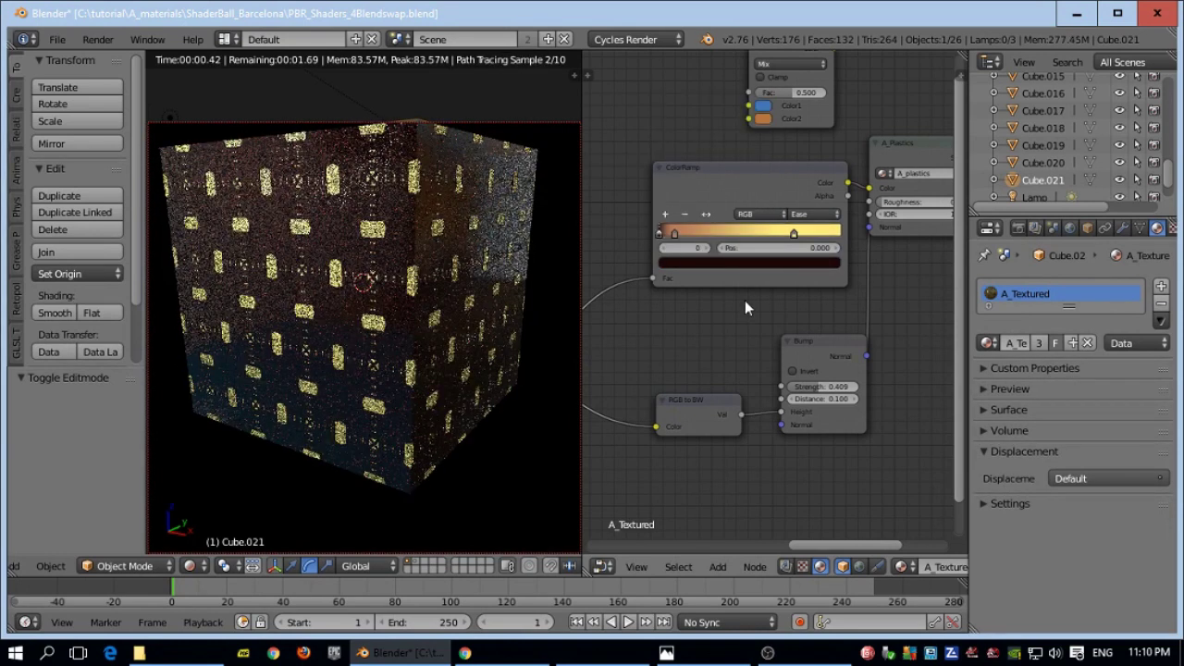
- Move the ColorRamp's yellow stop close to the ramp's end and the middle stop to position 0.840
left_click_drag(794, 233, 828, 241)
left_click_drag(674, 233, 724, 238)
mouse_move(814, 238)
left_mouse_down()
mouse_move(830, 242)
mouse_move(815, 237)
left_mouse_up()
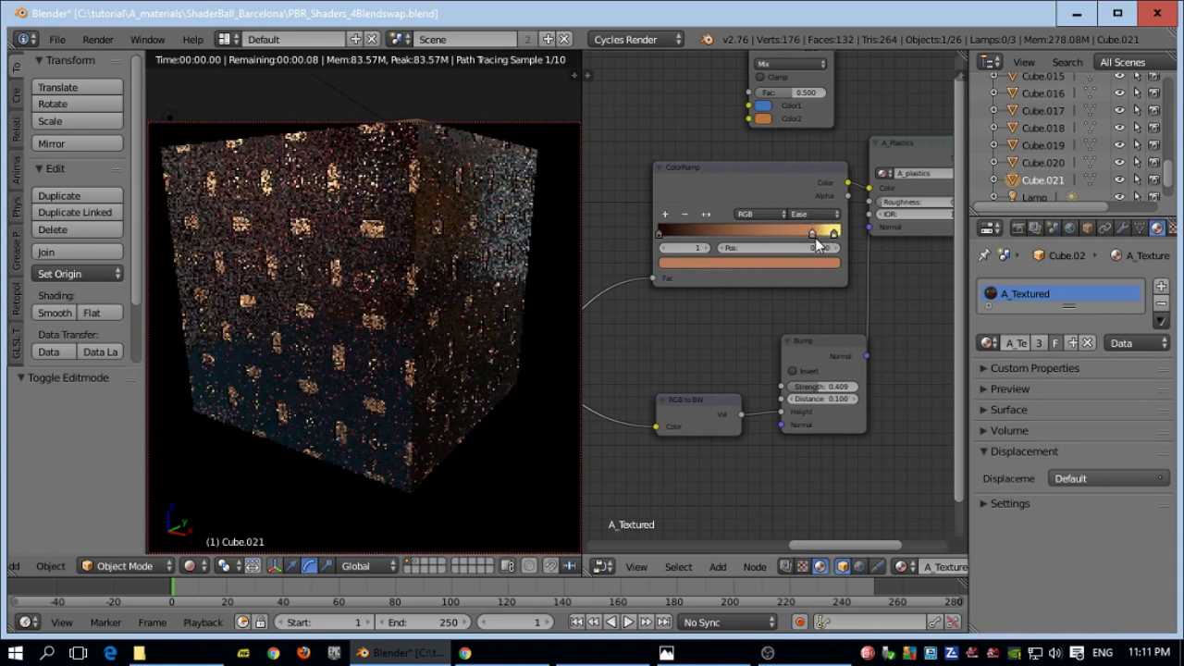
- Set the ColorRamp to Constant interpolation, with the middle stop at 0.397 and the yellow stop at 0.780
left_click(803, 214)
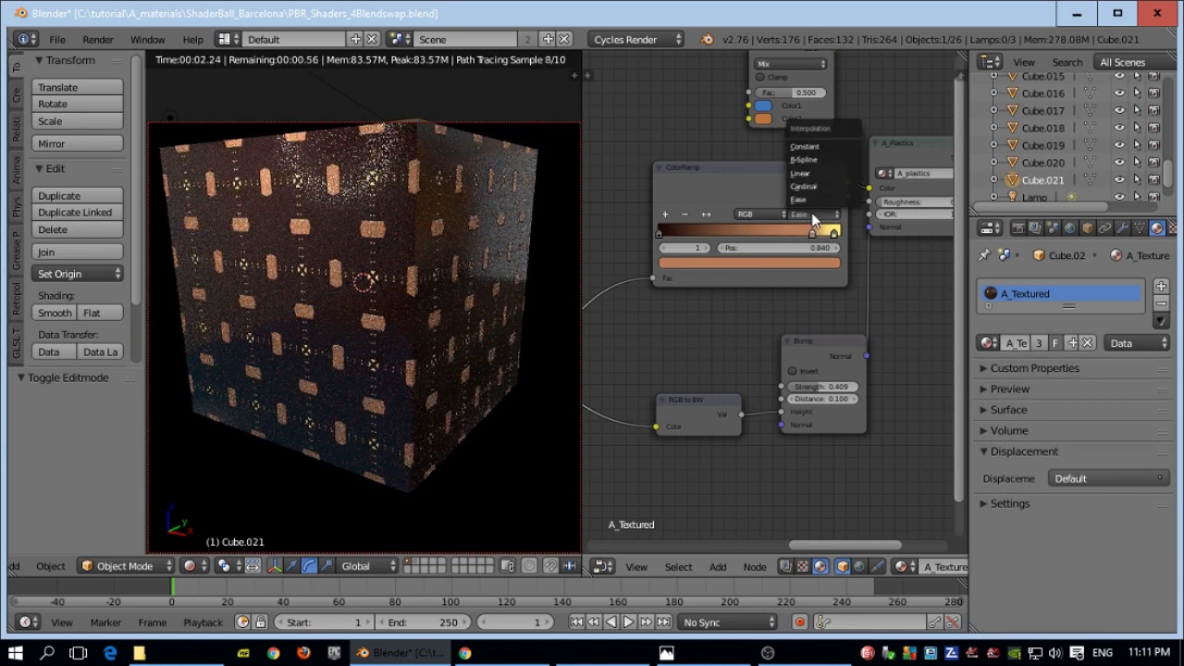
left_click(806, 154)
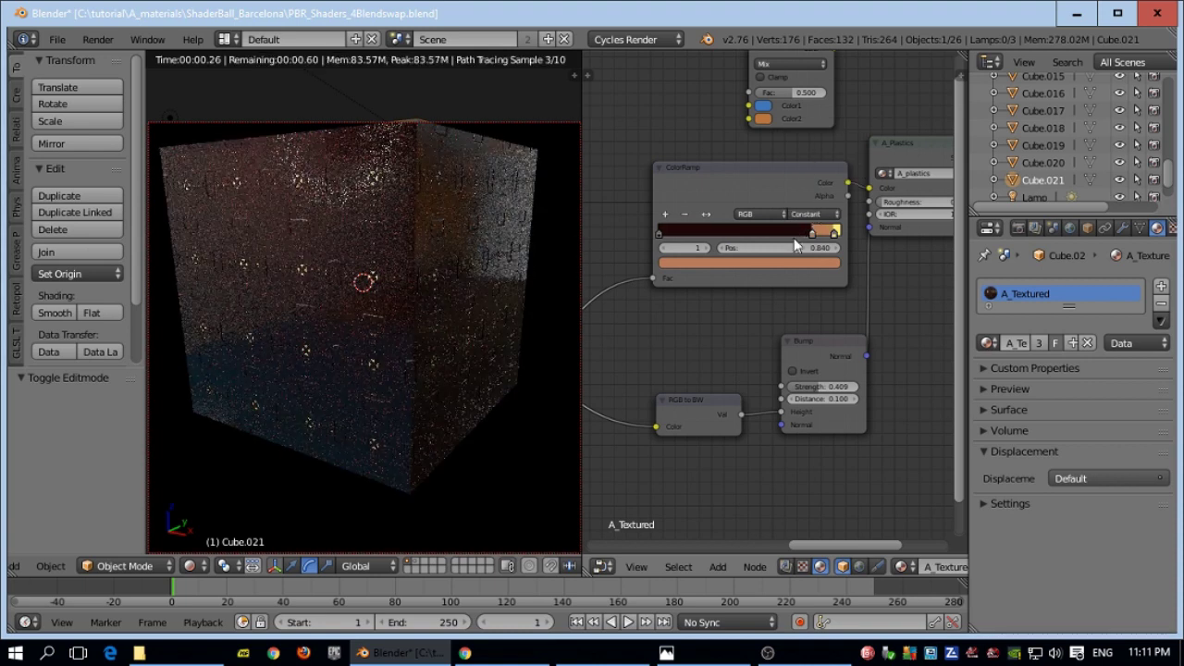
left_click_drag(810, 238, 731, 238)
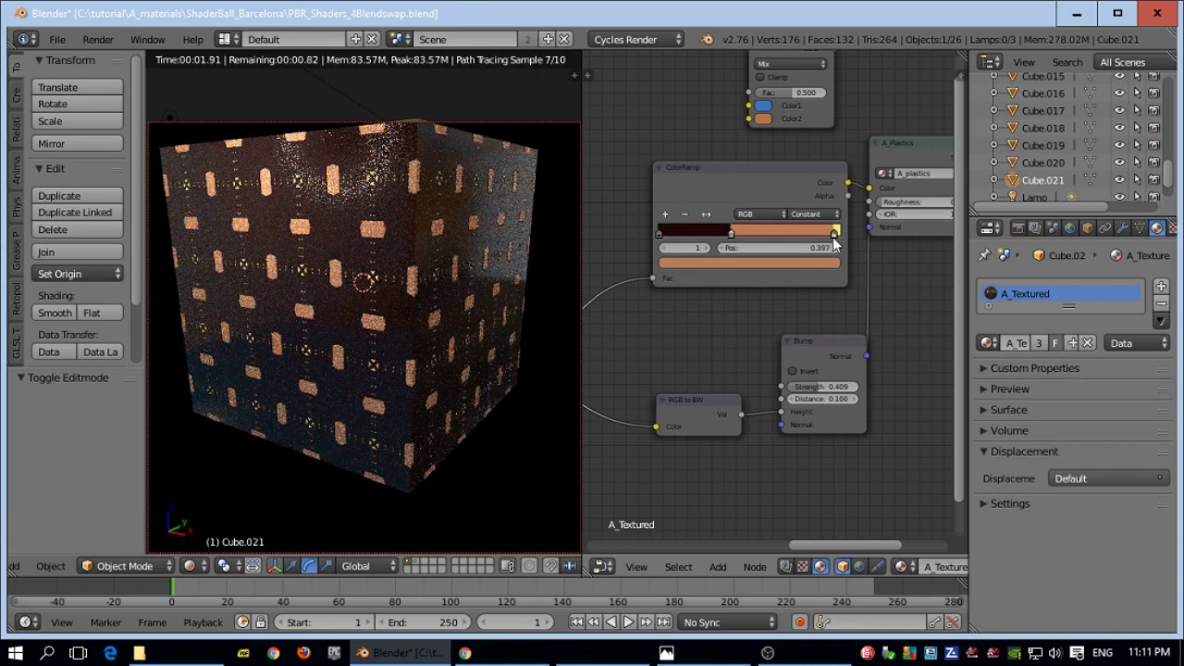
left_click_drag(827, 232, 810, 231)
left_click_drag(817, 230, 779, 232)
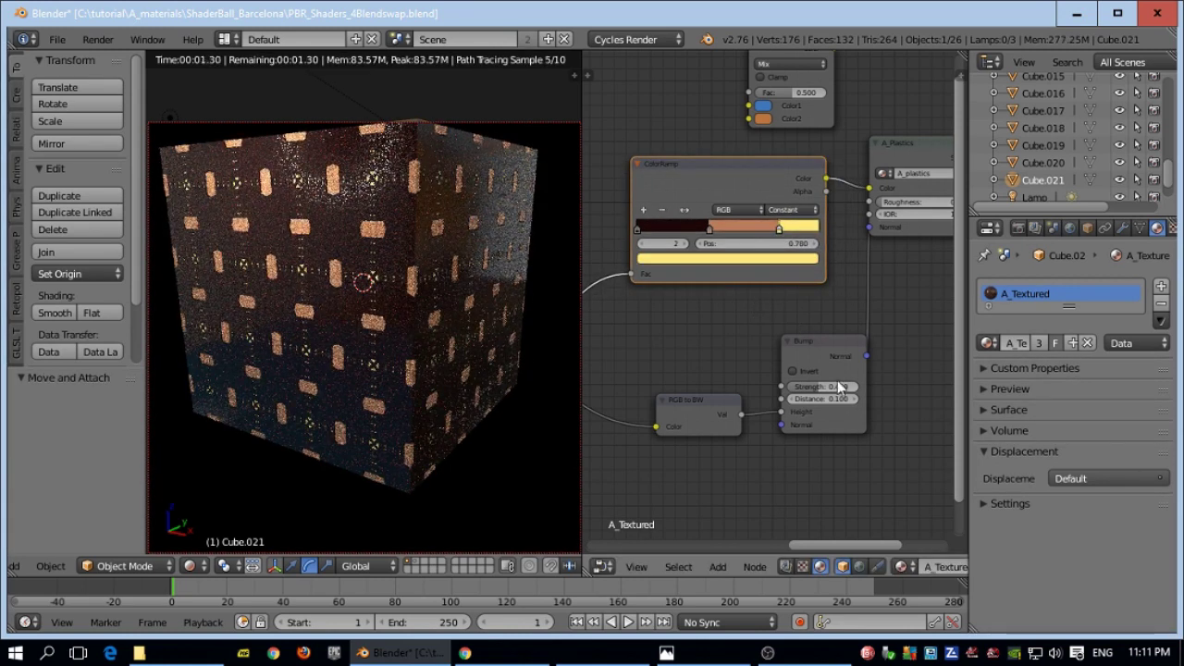
- Set the Bump strength to about 0.69 and link the ColorRamp's Color output to the A_Plastics node's Roughness input
left_click_drag(838, 380, 808, 384)
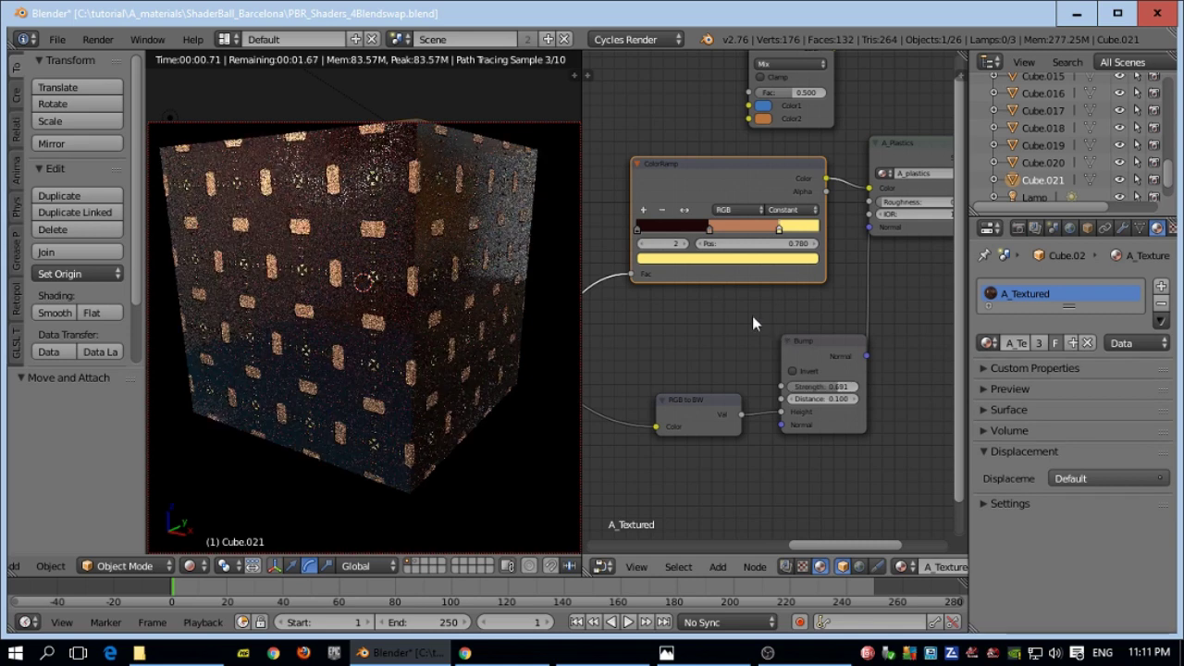
scroll(785, 312, "down", 2)
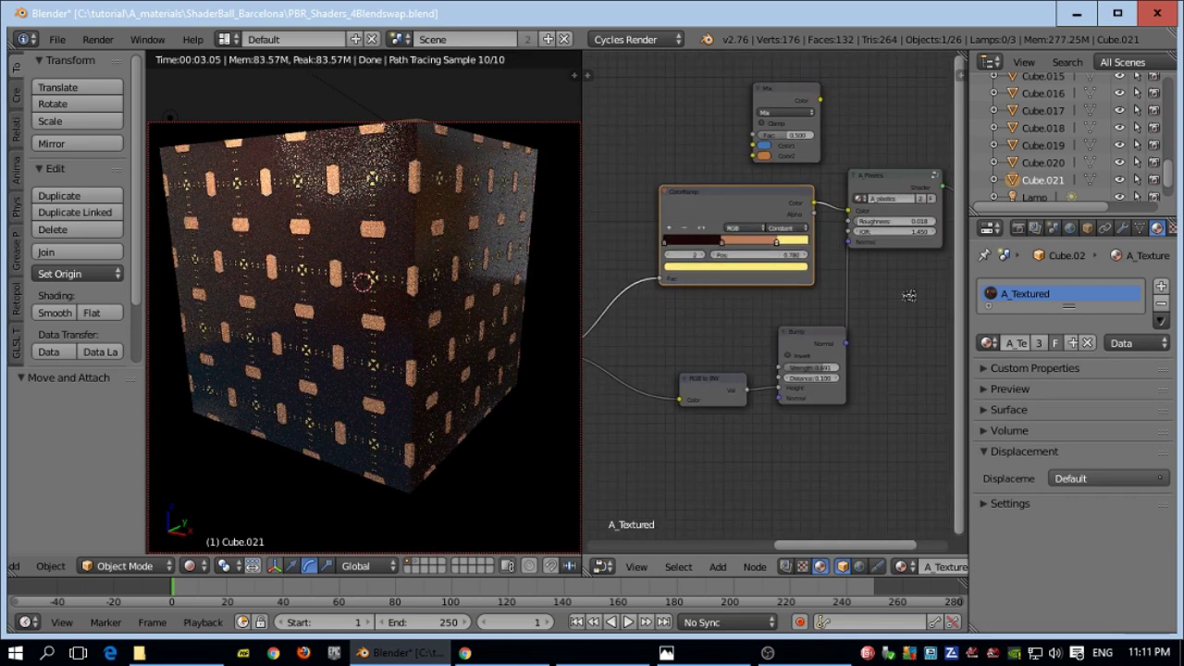
scroll(783, 301, "down", 2)
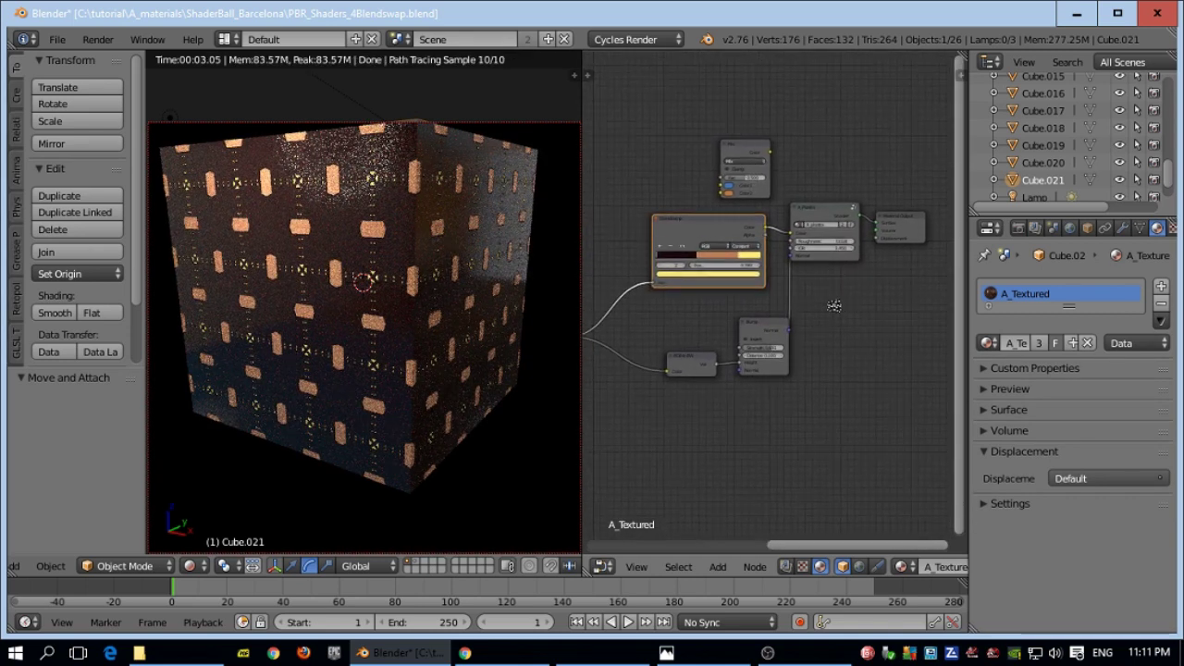
scroll(831, 302, "up", 1)
left_click_drag(765, 225, 795, 232)
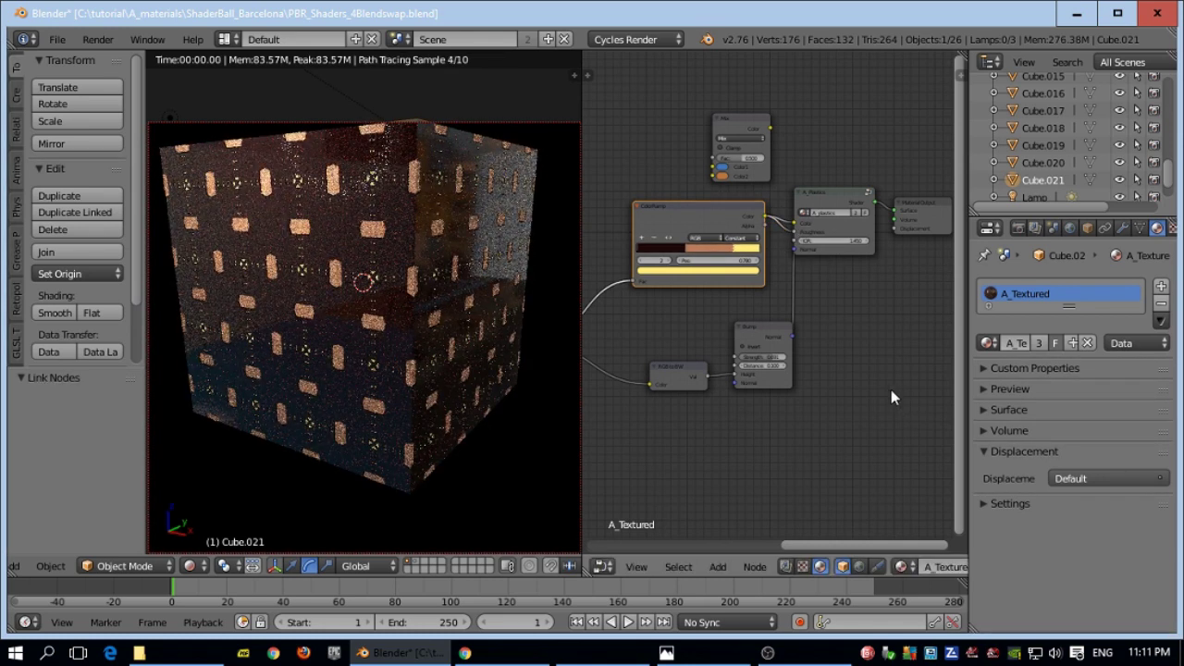
scroll(891, 388, "up", 1)
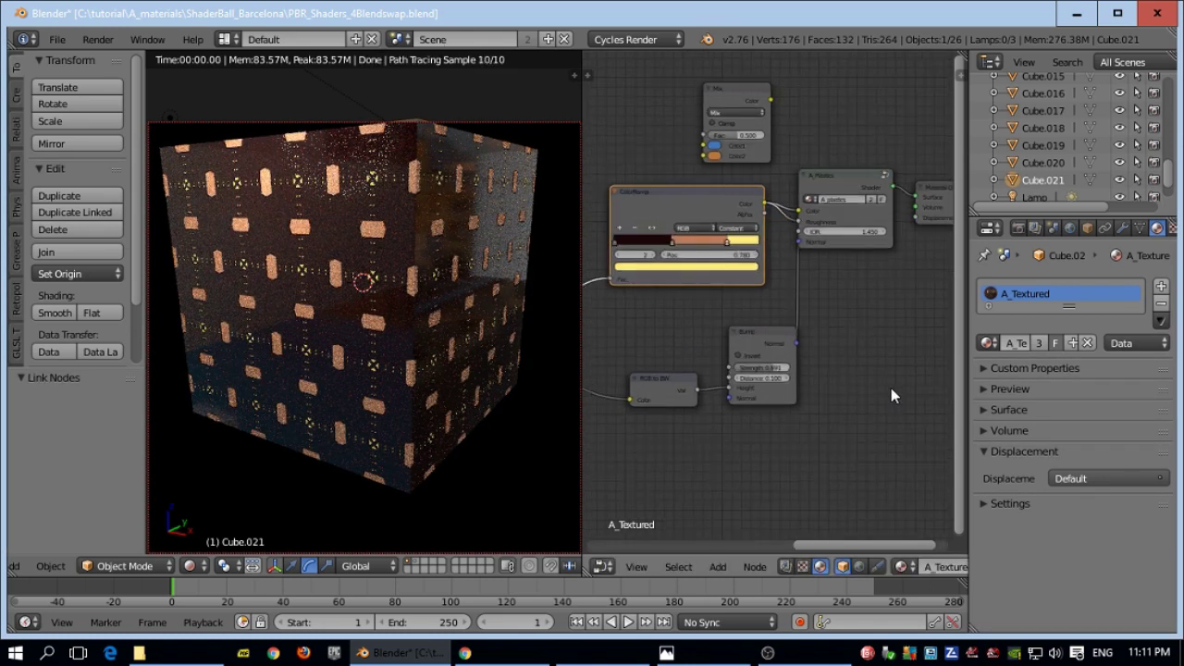
- Set the 3D viewport's shading to Solid, with the surrounding cubes in view
scroll(535, 364, "down", 3)
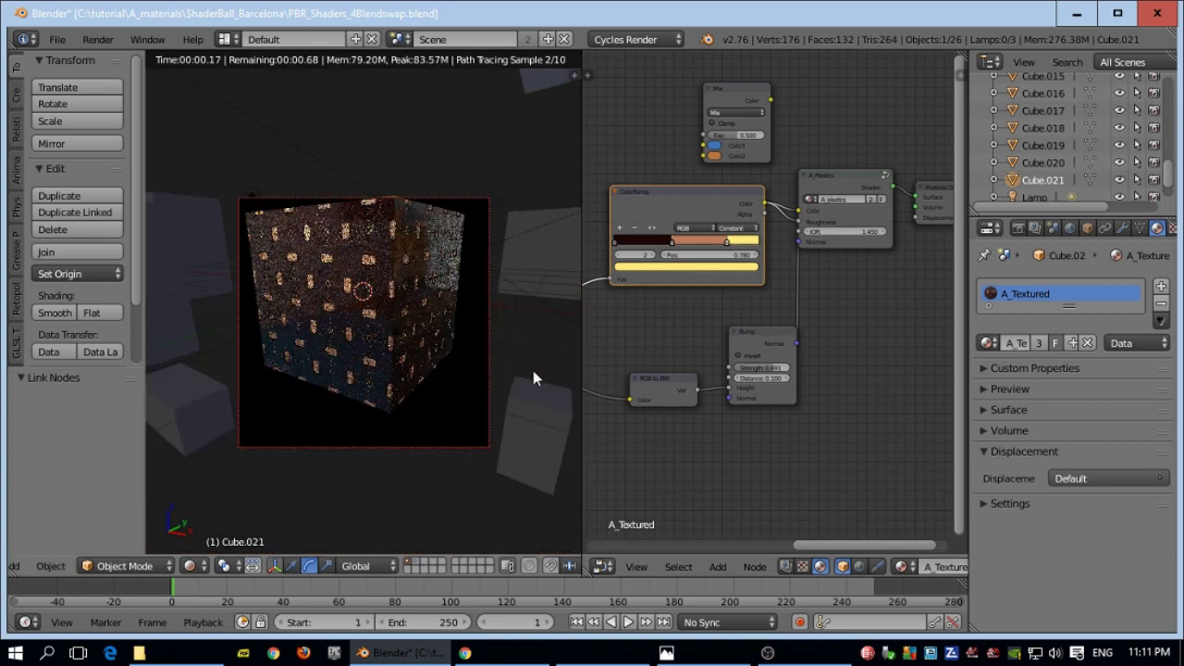
left_click(192, 567)
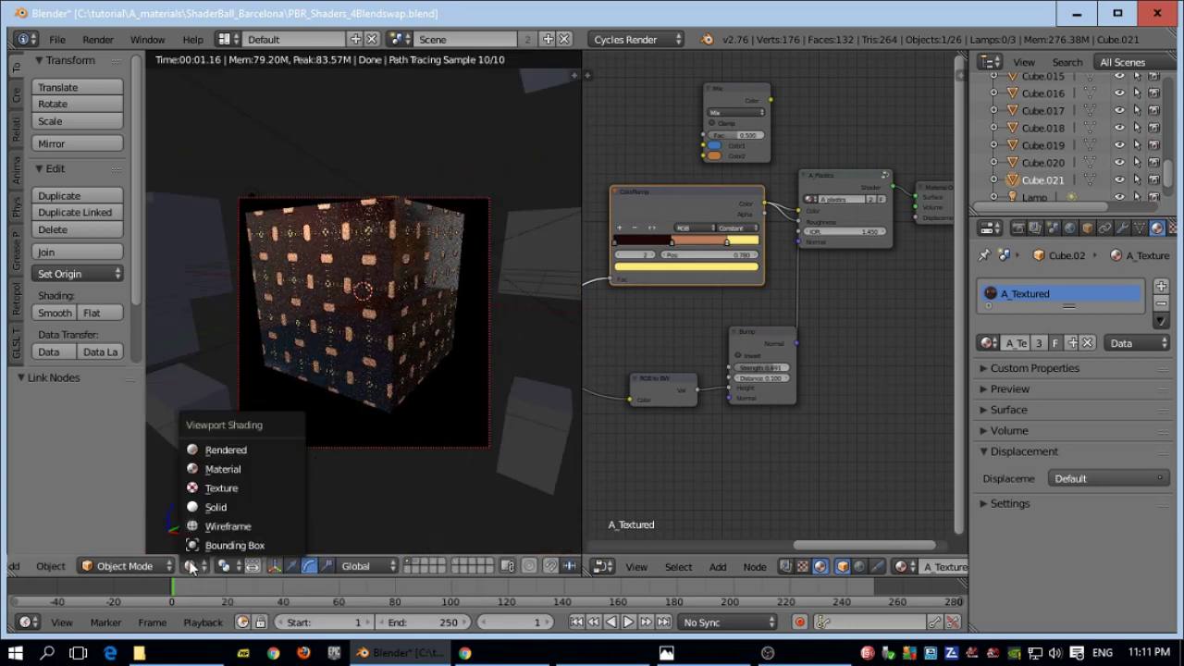
left_click(207, 504)
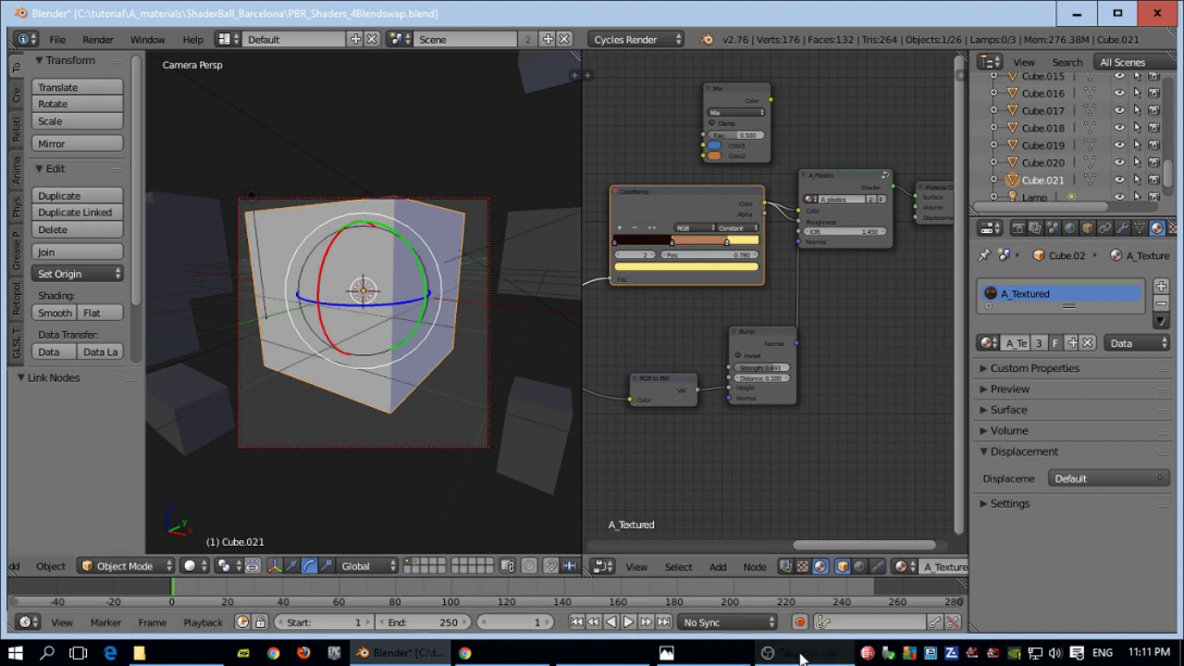
- Switch to Photos, look through the material preview renders up to A_Toon, and return to Blender
left_click(731, 653)
key("Right")
key("Right")
key("Right")
key("Right")
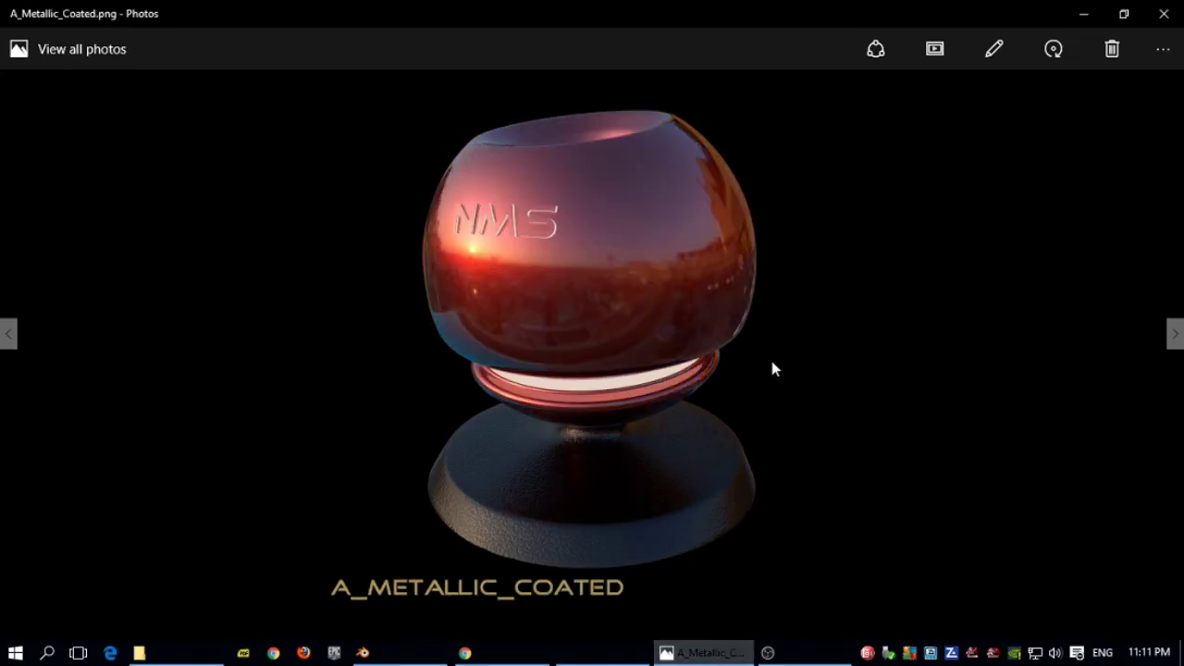
key("Right")
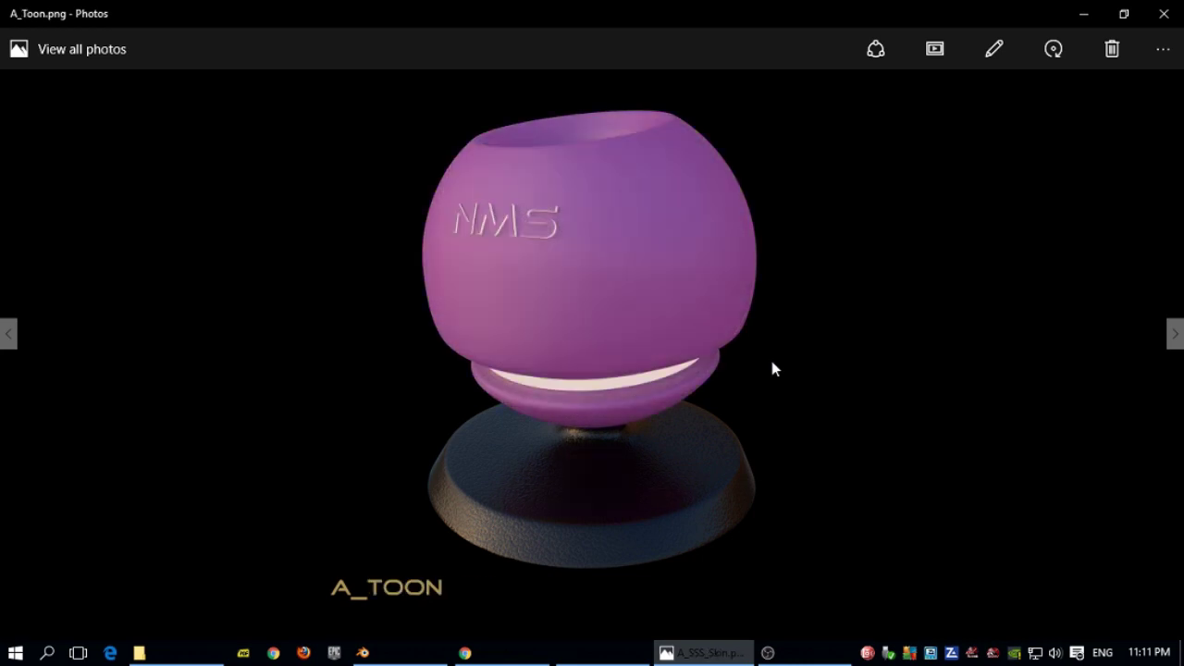
left_click(370, 653)
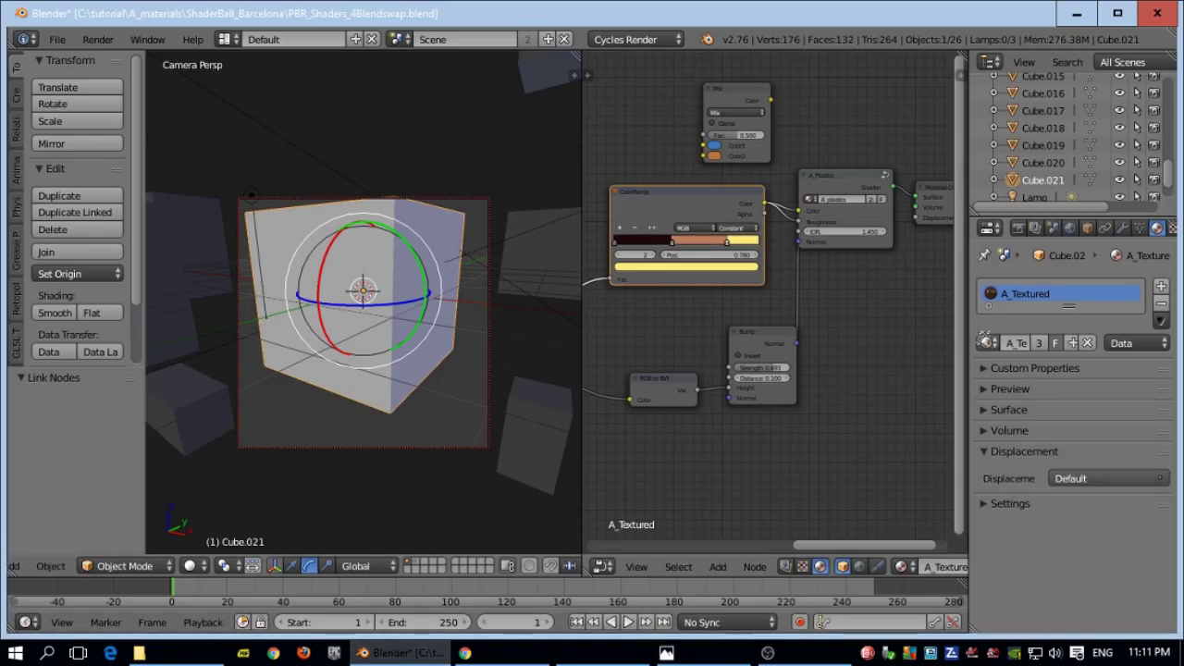
- Replace the central cube's material with A_Plastics from the existing materials
left_click(988, 343)
left_click(988, 343)
scroll(859, 386, "up", 8)
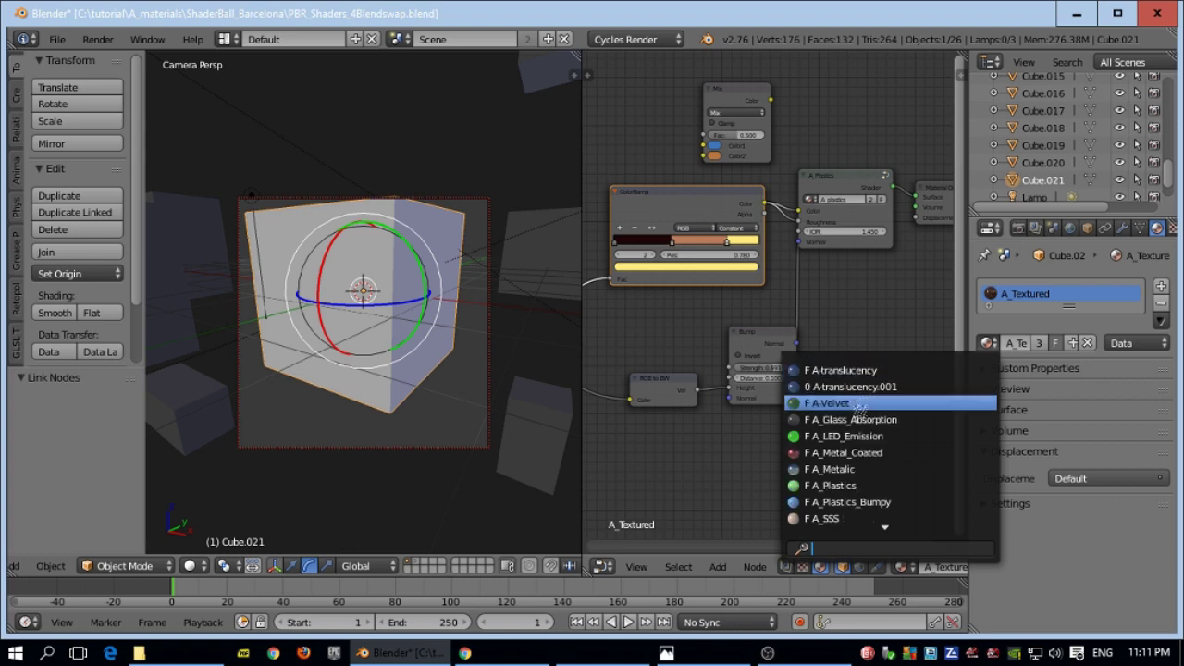
scroll(858, 412, "down", 12)
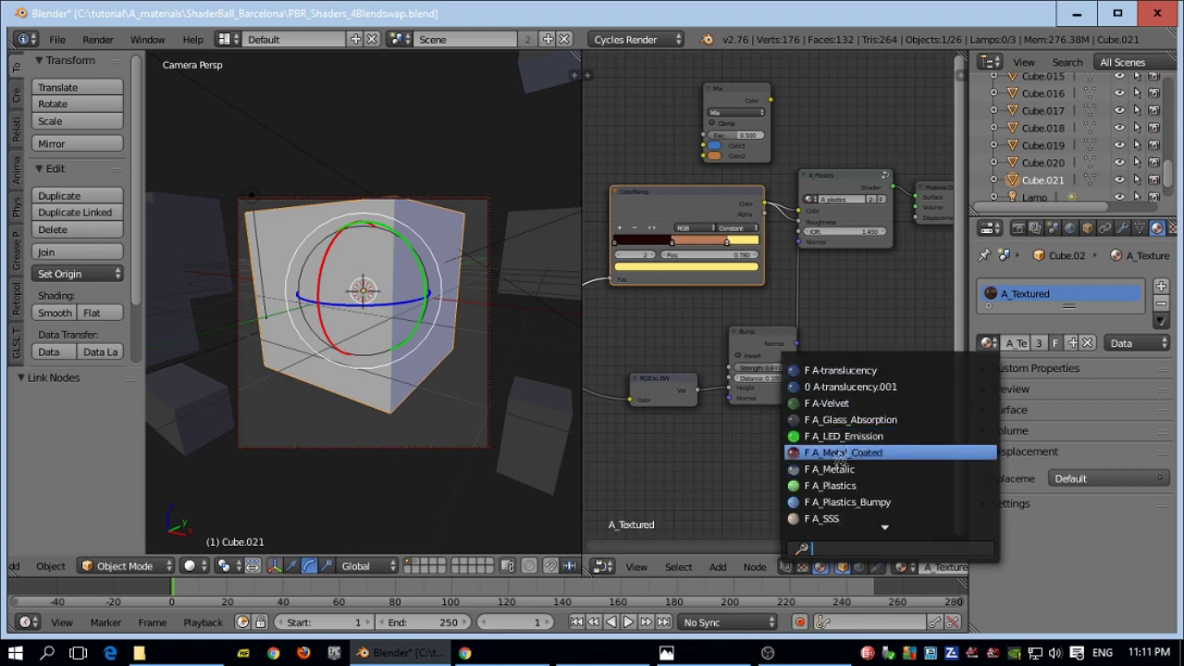
scroll(847, 435, "up", 10)
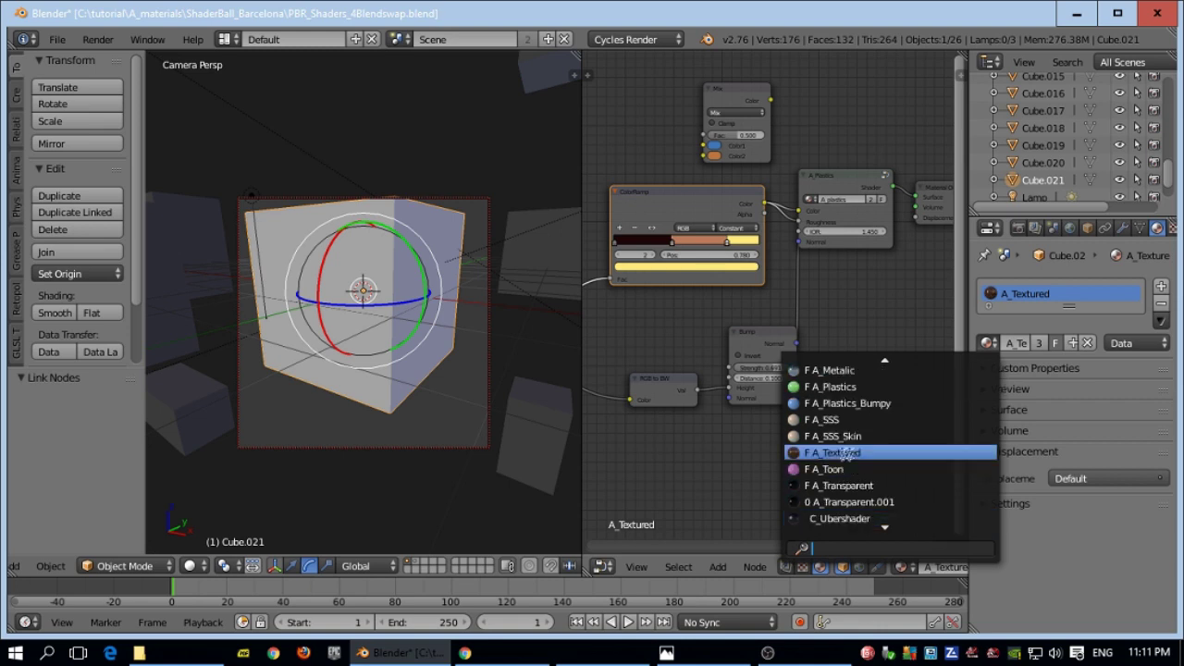
scroll(859, 391, "up", 2)
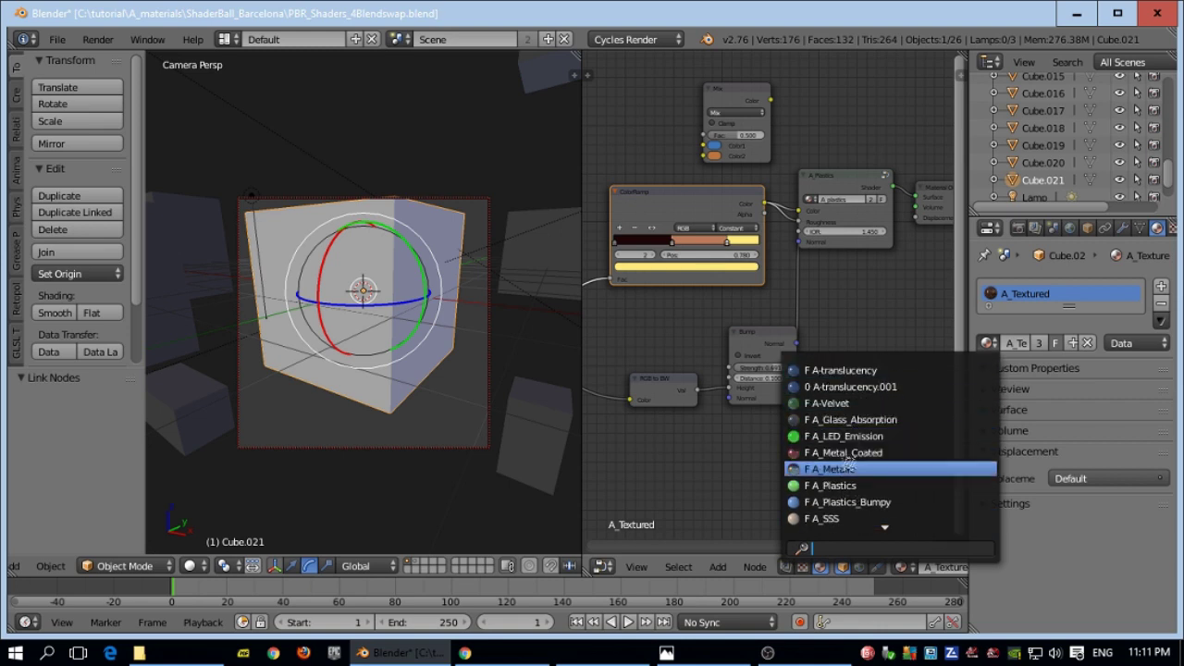
left_click(830, 486)
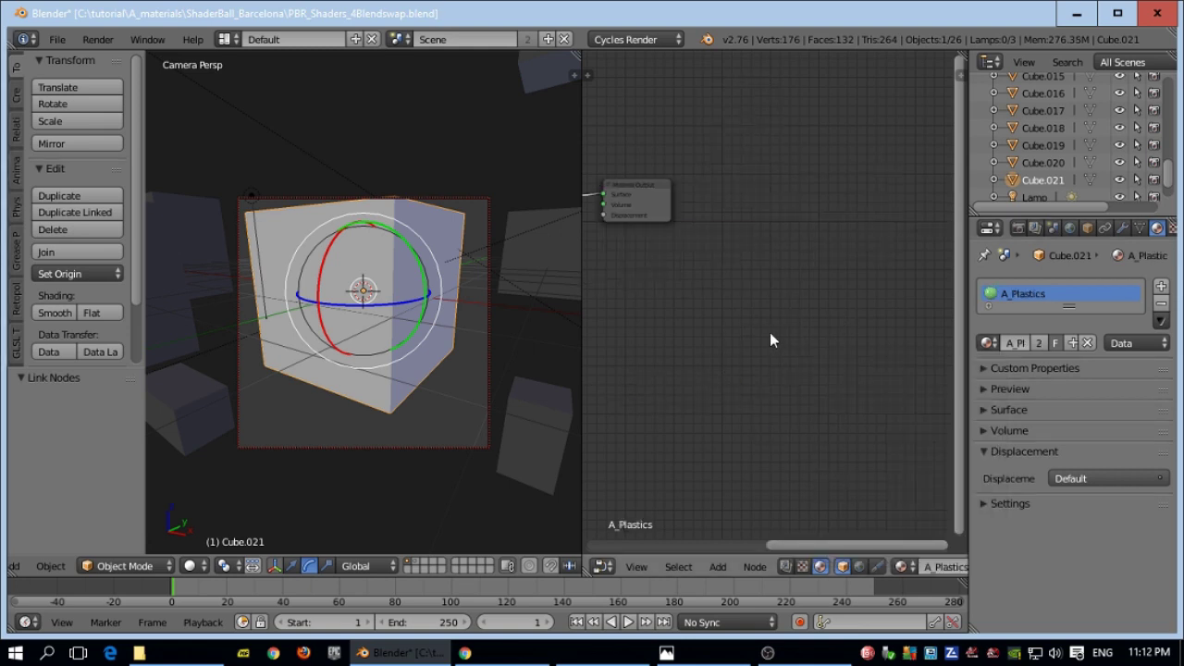
- Widen the properties editor and make the cube's A_Plastics material a single-user copy named A_Cube_01
left_click_drag(969, 310, 814, 311)
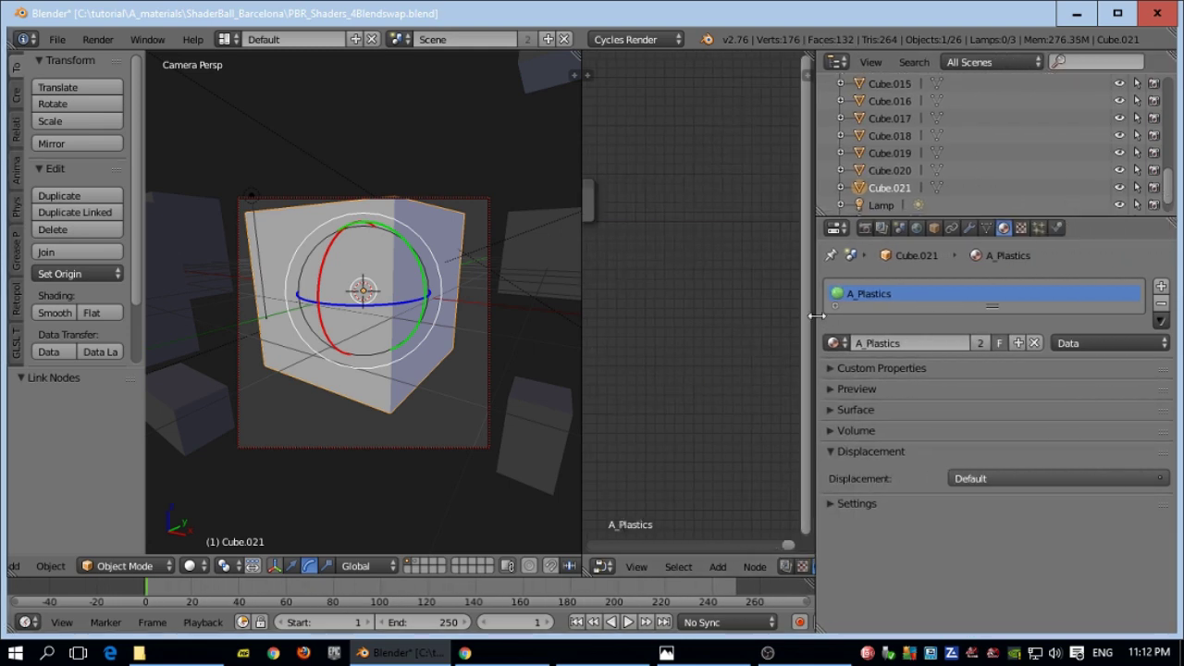
scroll(444, 305, "down", 4)
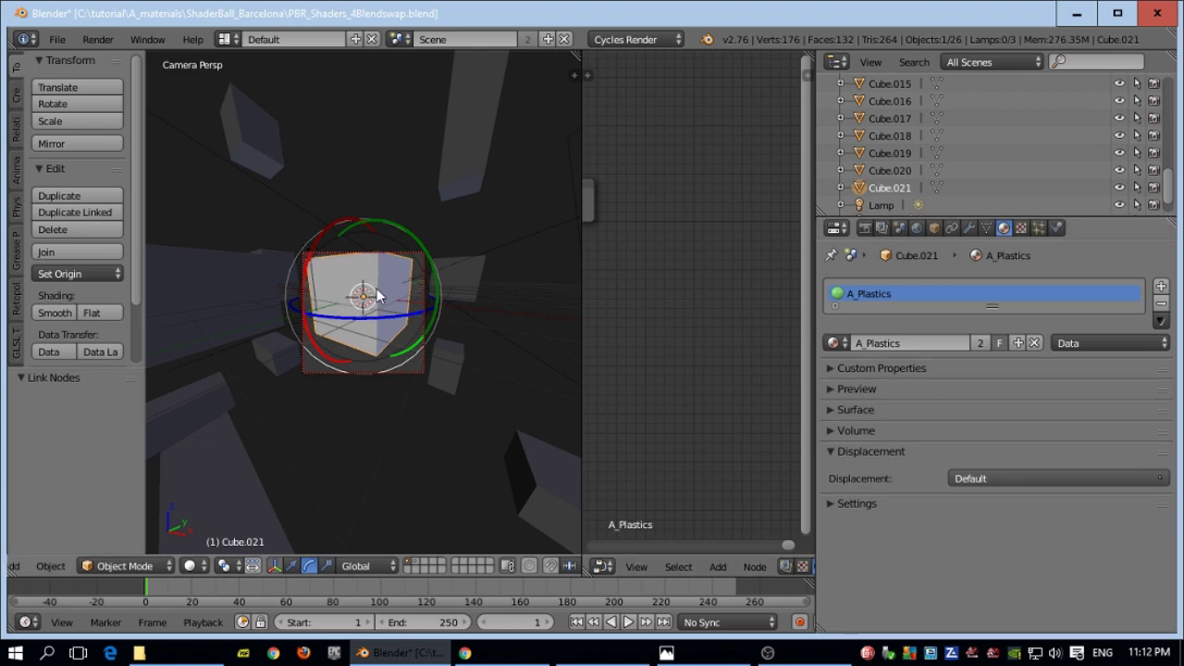
left_click(983, 343)
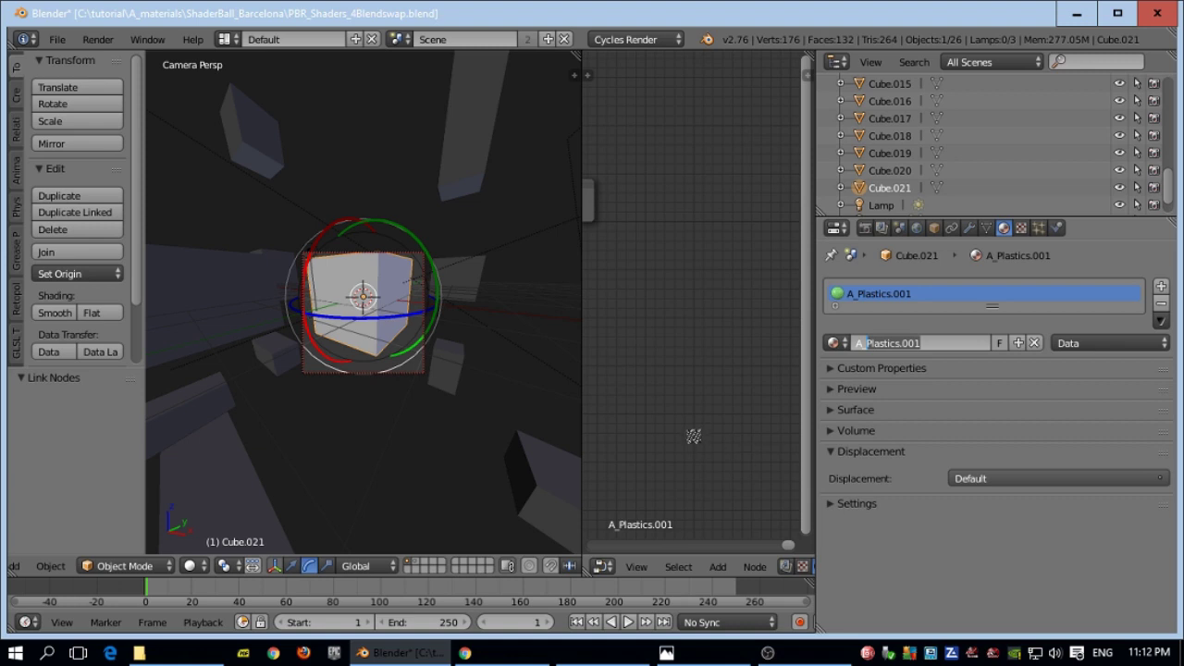
type("Cube_01")
key("Return")
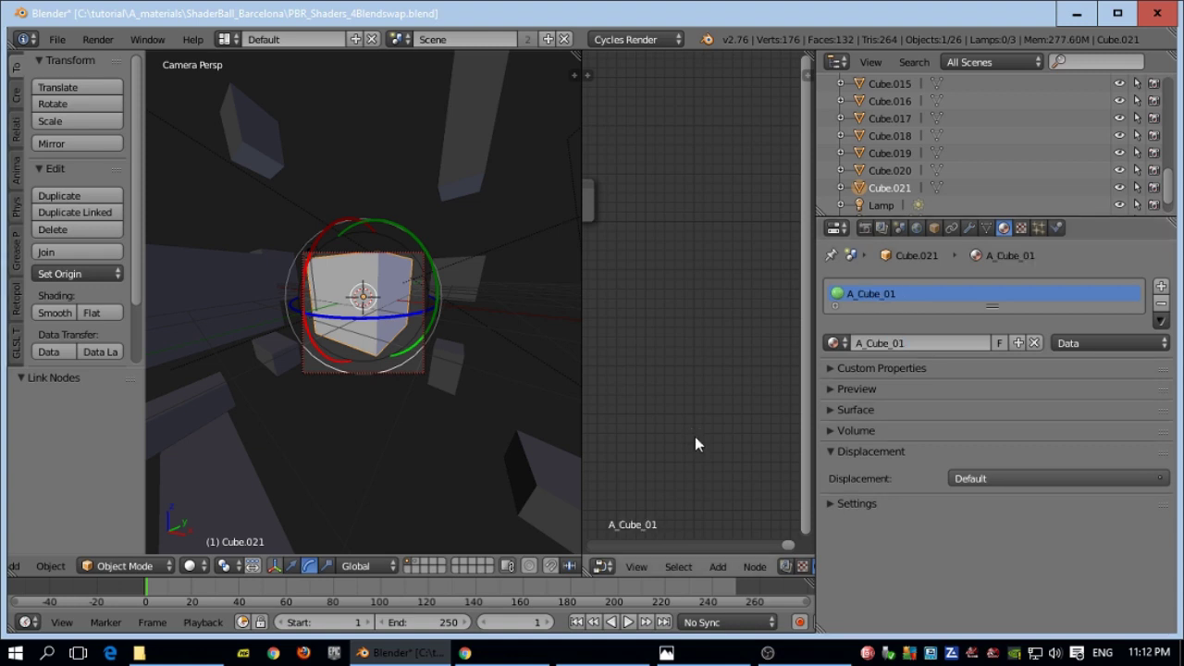
- Assign the existing A_Cube_01 material to Cube.003, the small cube beside the central one
right_click(469, 279)
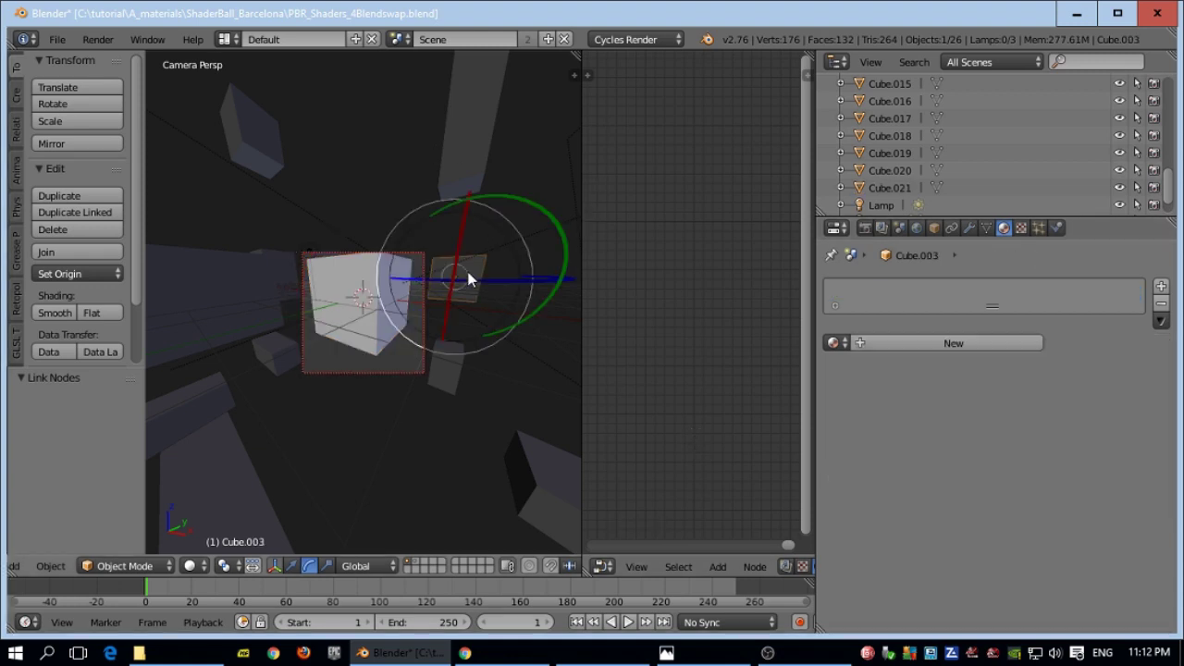
left_click(833, 343)
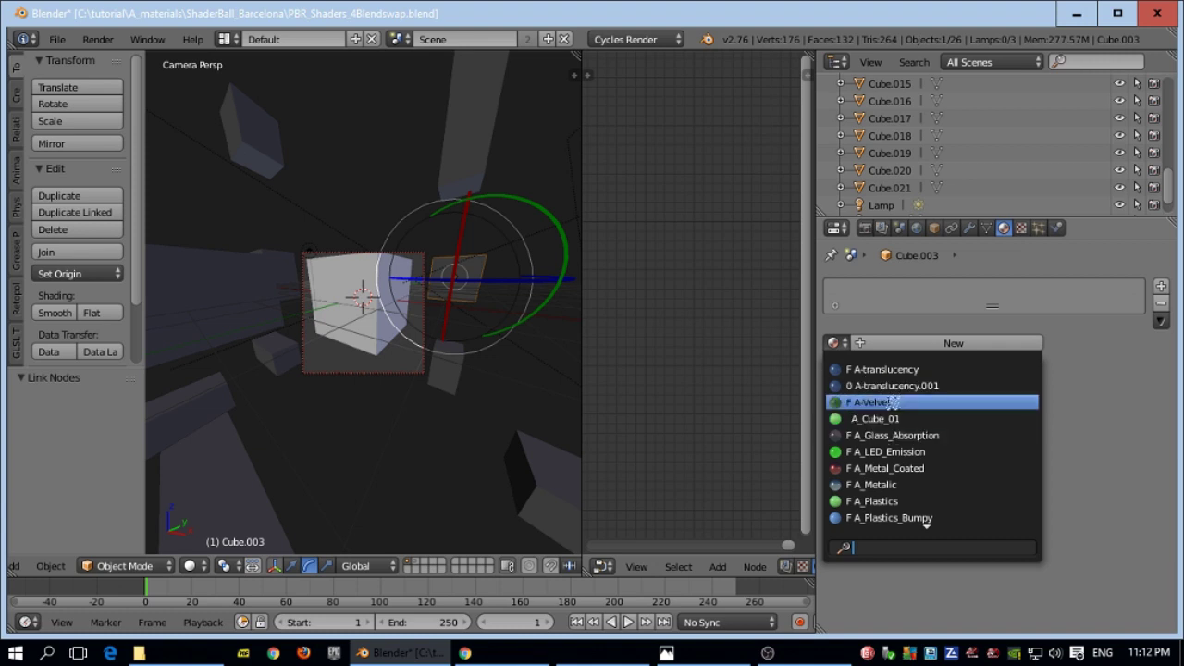
left_click(881, 418)
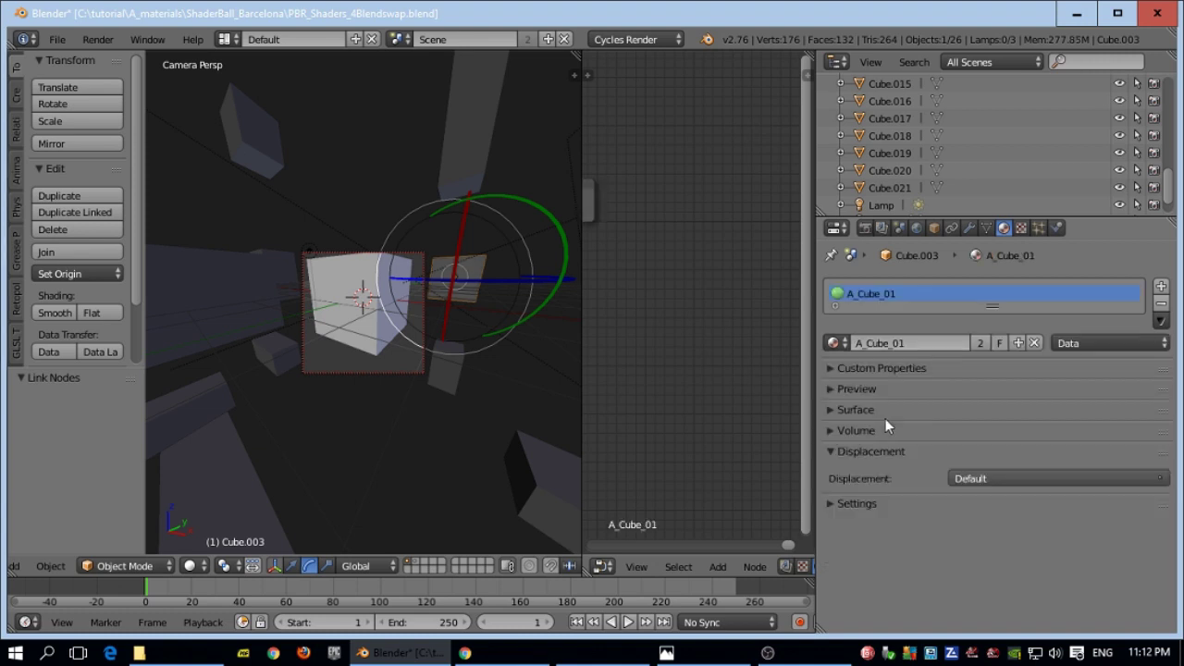
- Make Cube.003's material a single-user copy named A_Cube_02 and reselect the central cube
left_click(982, 342)
left_click(893, 343)
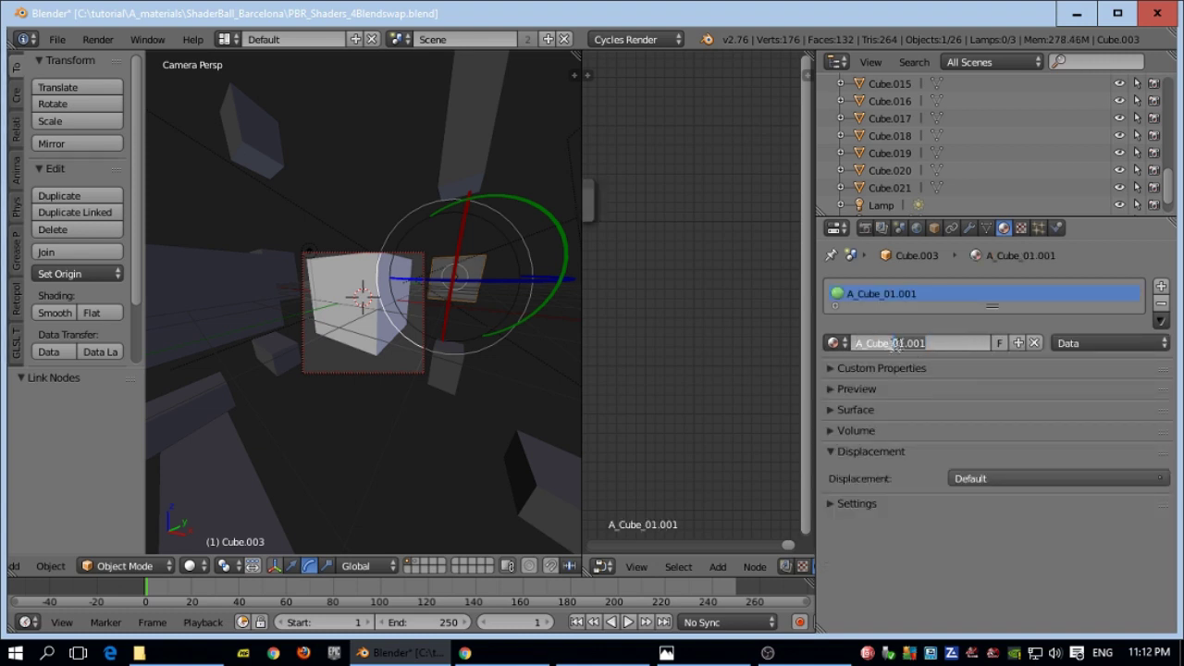
key("Delete")
key("Delete")
key("Delete")
key("Delete")
key("Delete")
type("2")
key("Return")
right_click(565, 289)
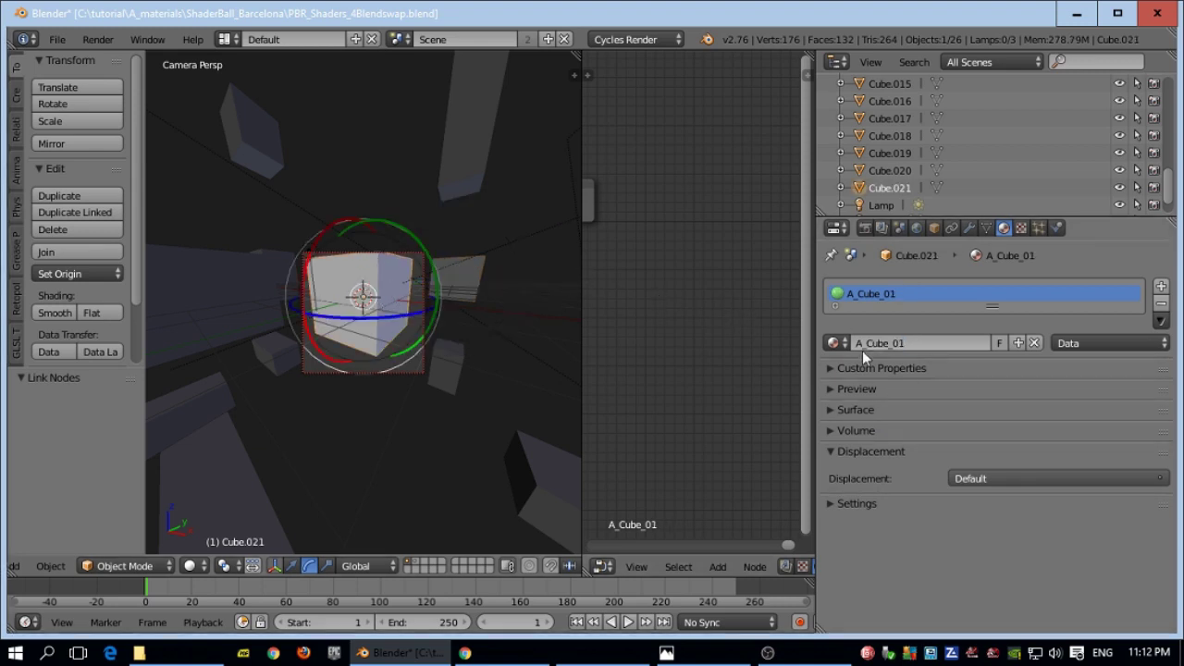
- Change the A_Plastics node's colour in A_Cube_01 to red, and open the node colour of Cube.003's A_Cube_02 material
key("Home")
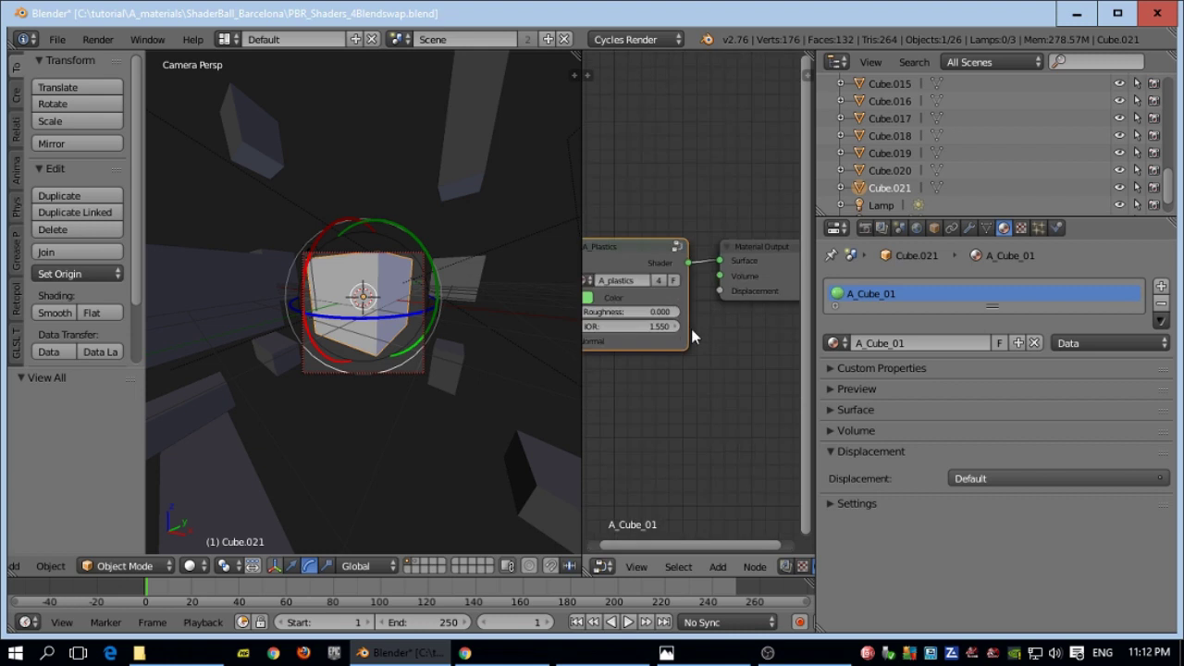
middle_click_drag(692, 329, 760, 320)
left_click(652, 289)
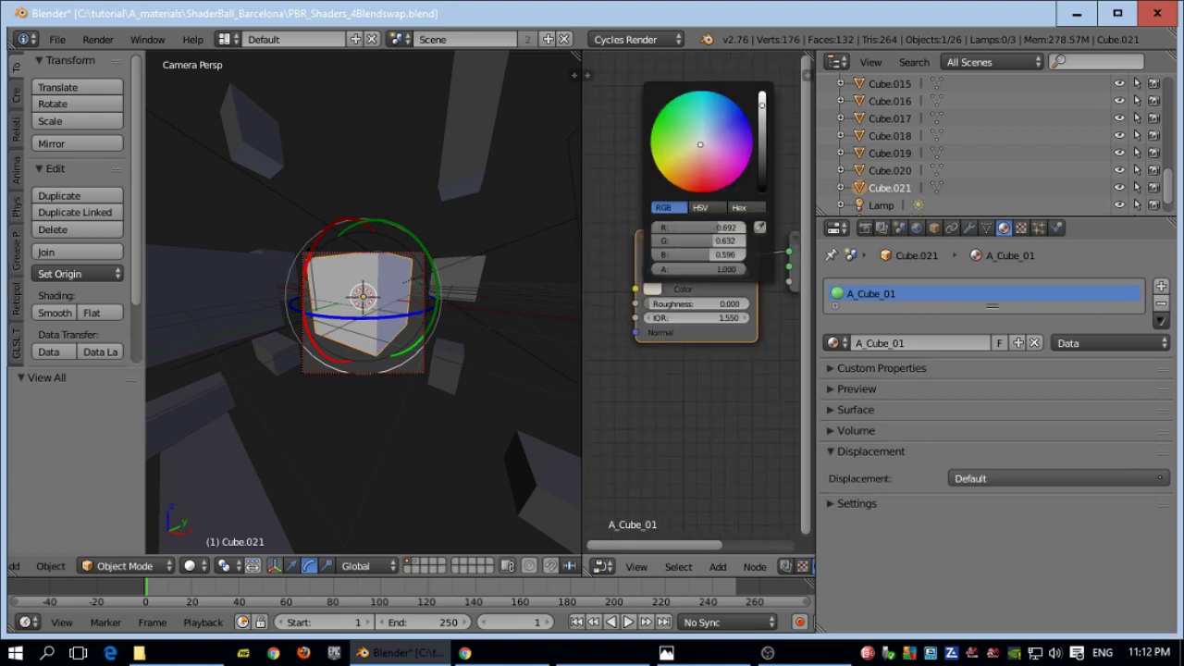
right_click(479, 284)
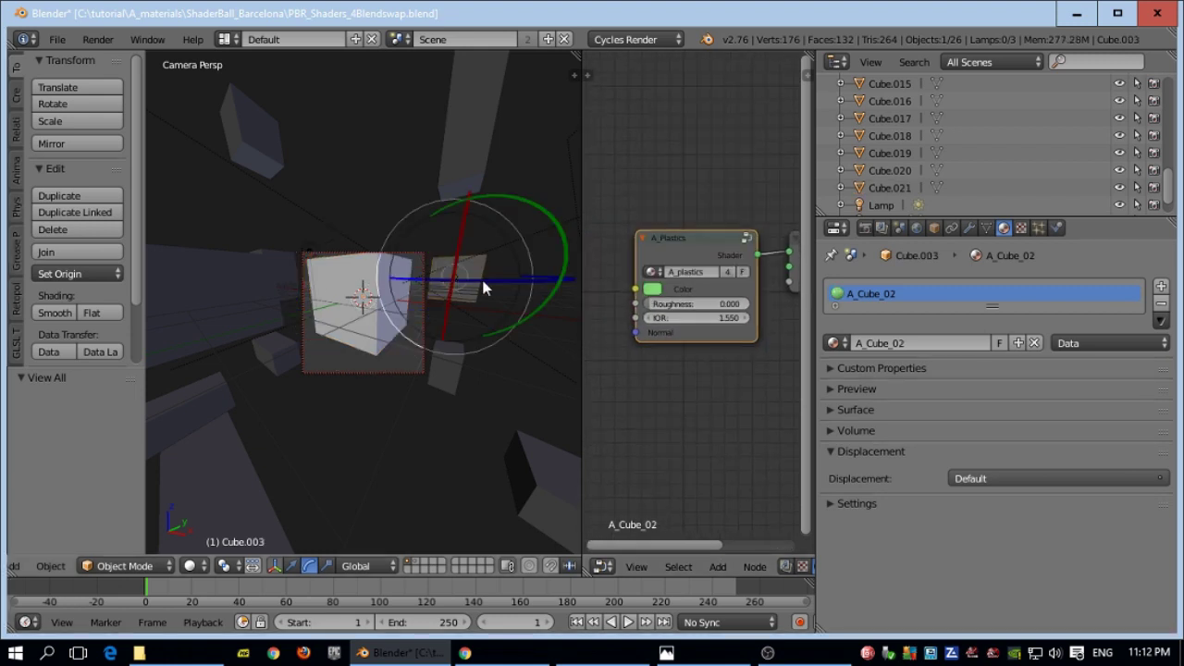
left_click(652, 289)
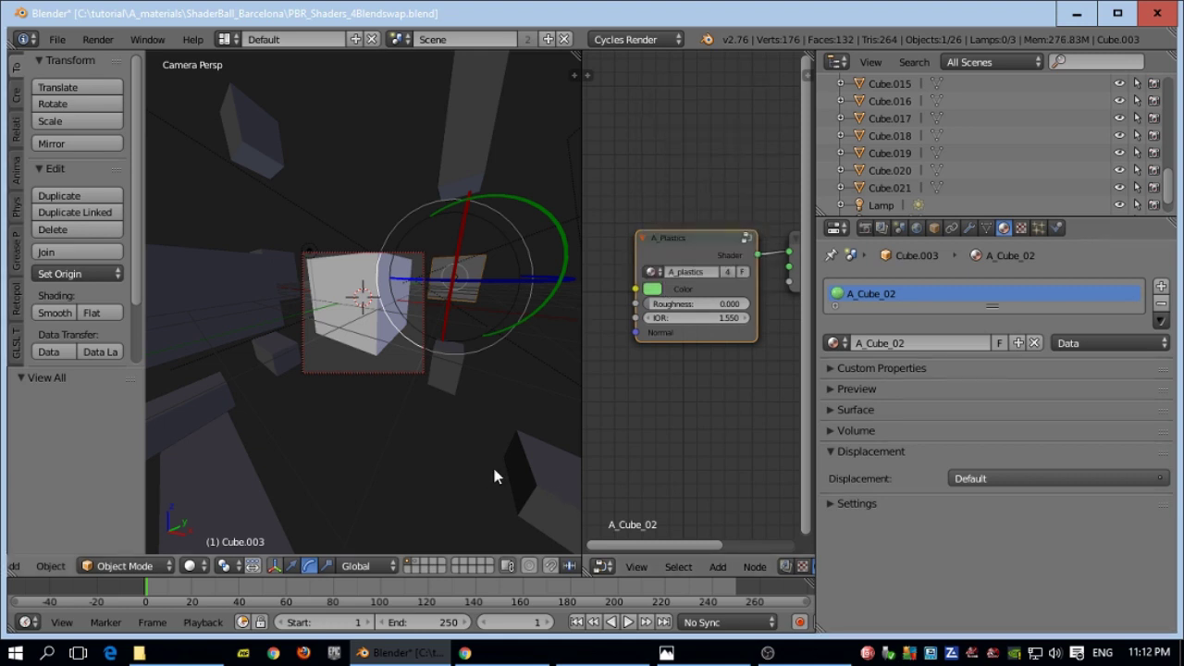
- Lock the camera to the view, reframe it so the central cube and Cube.003 sit apart, and unlock it again
key("n")
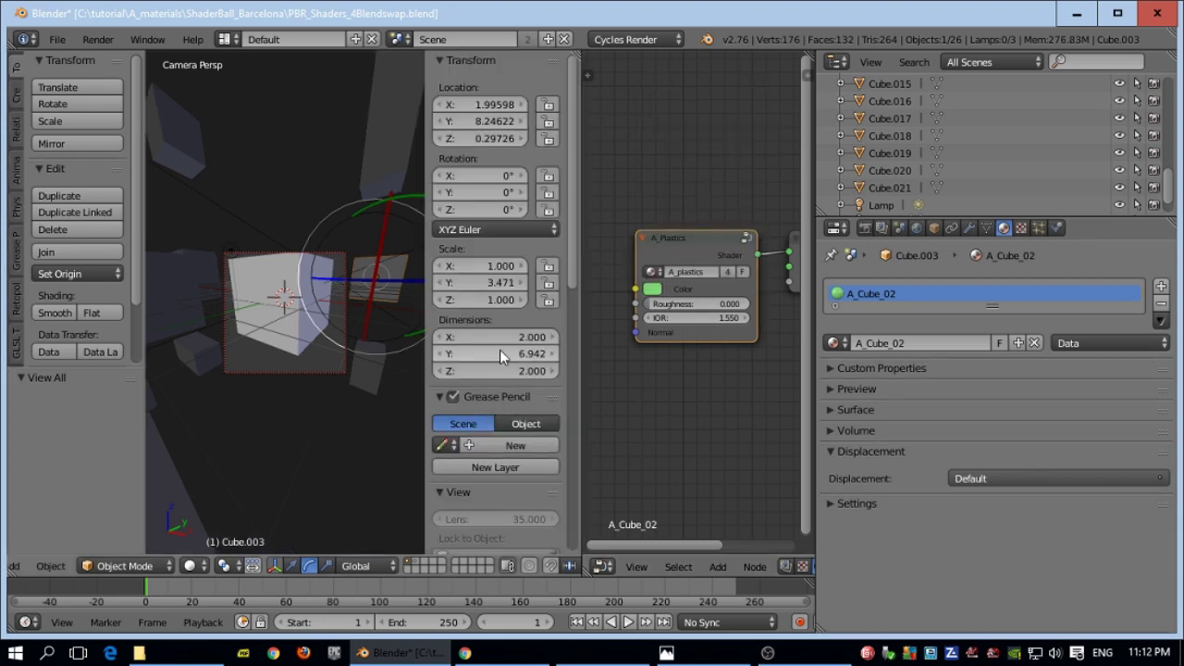
left_click(446, 61)
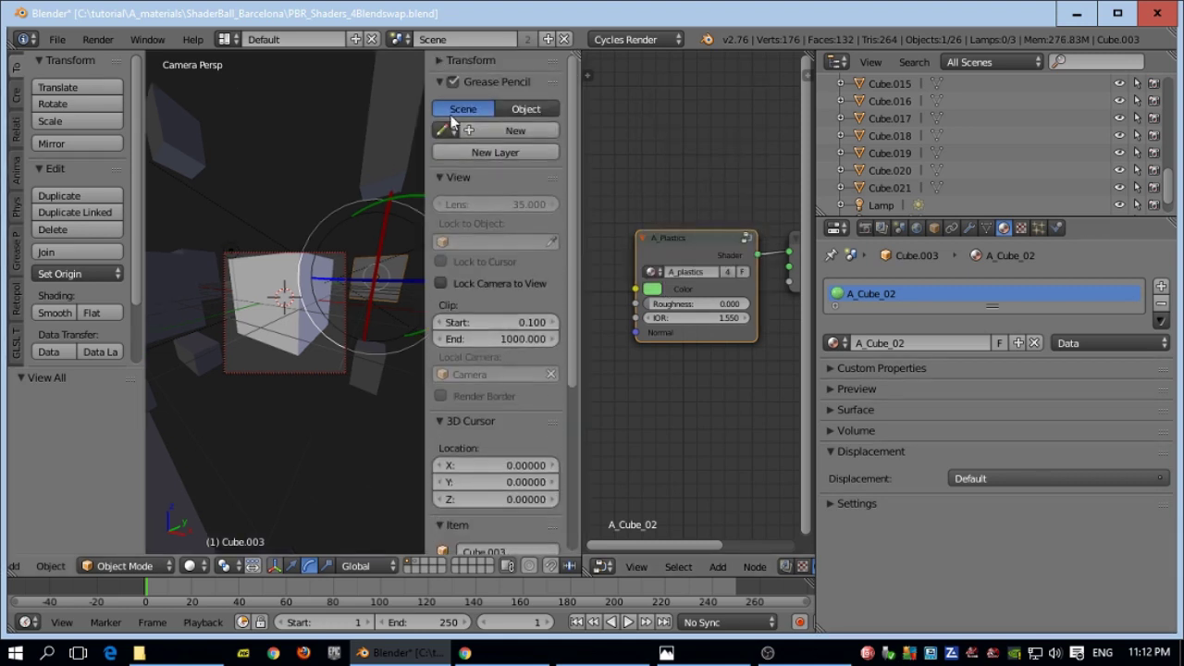
middle_click_drag(368, 308, 330, 350)
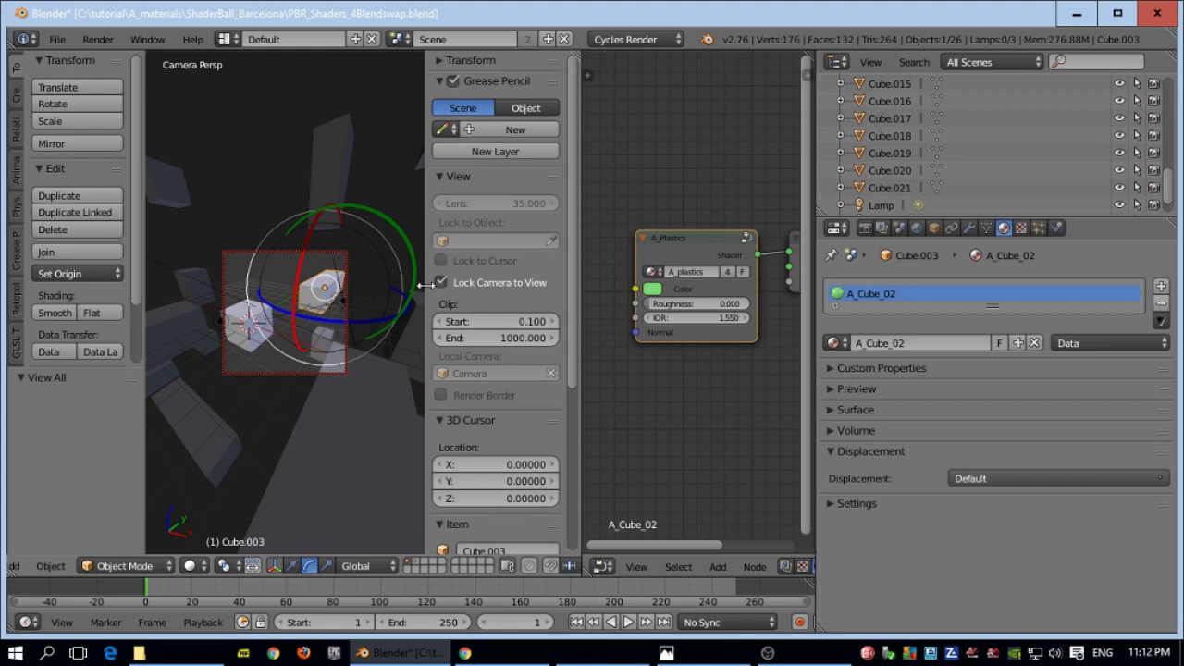
key("n")
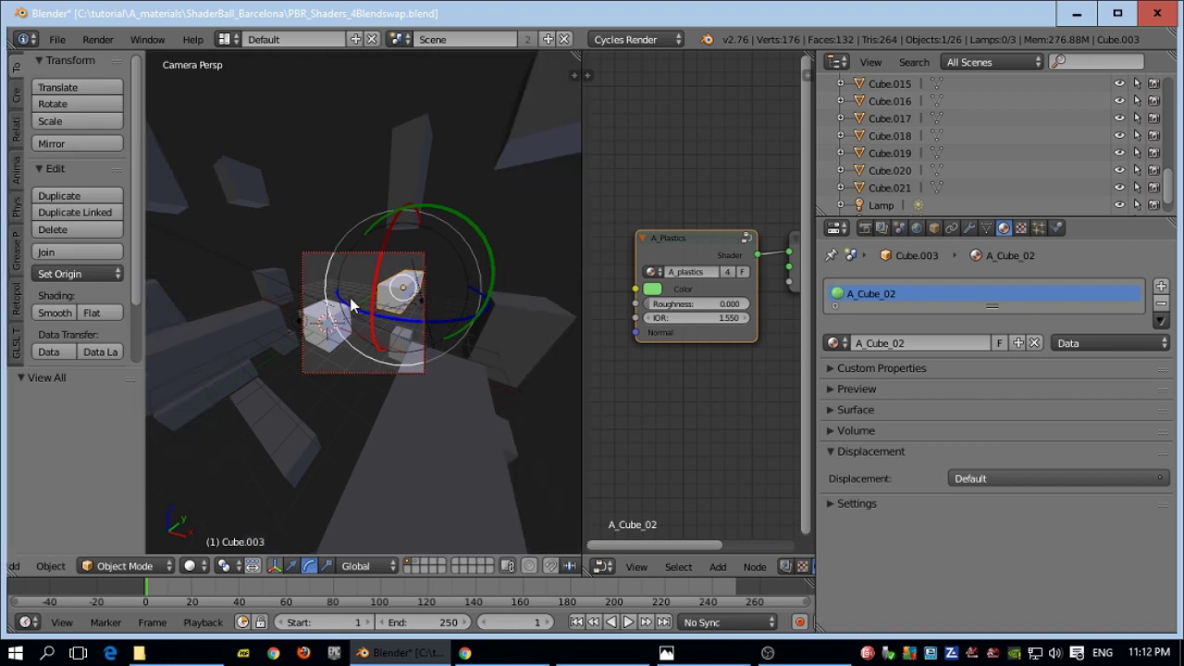
key("t")
key("n")
scroll(308, 396, "up", 3)
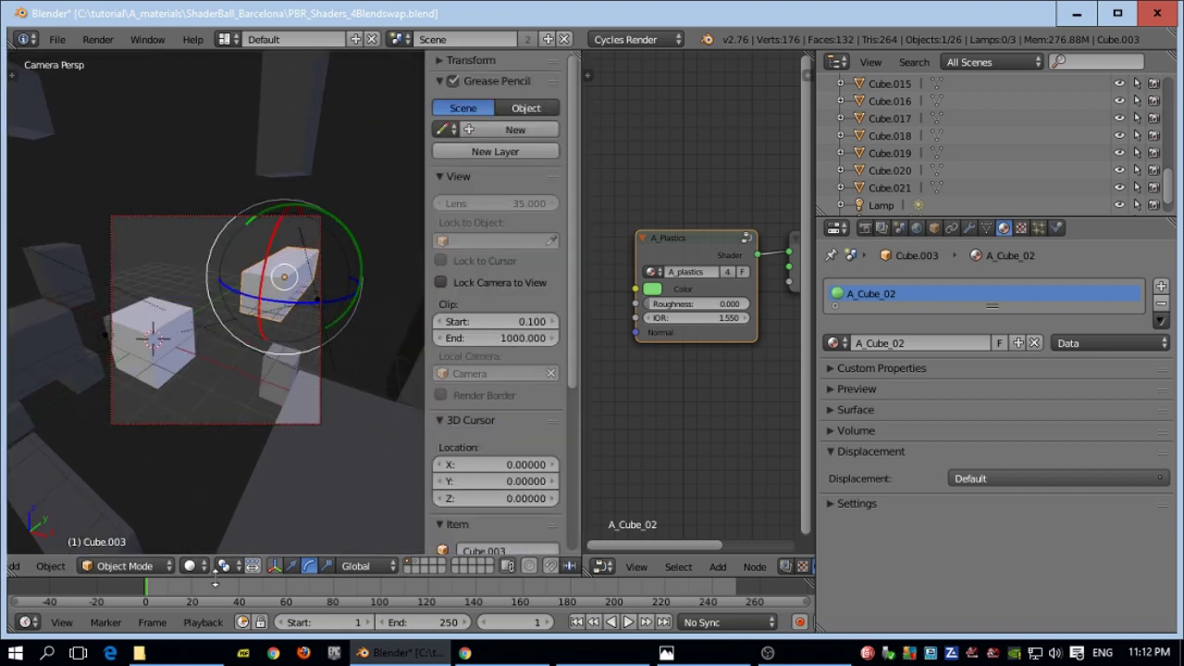
- Preview the cubes in rendered shading and look through the existing materials available for Cube.003
left_click(192, 565)
left_click(226, 451)
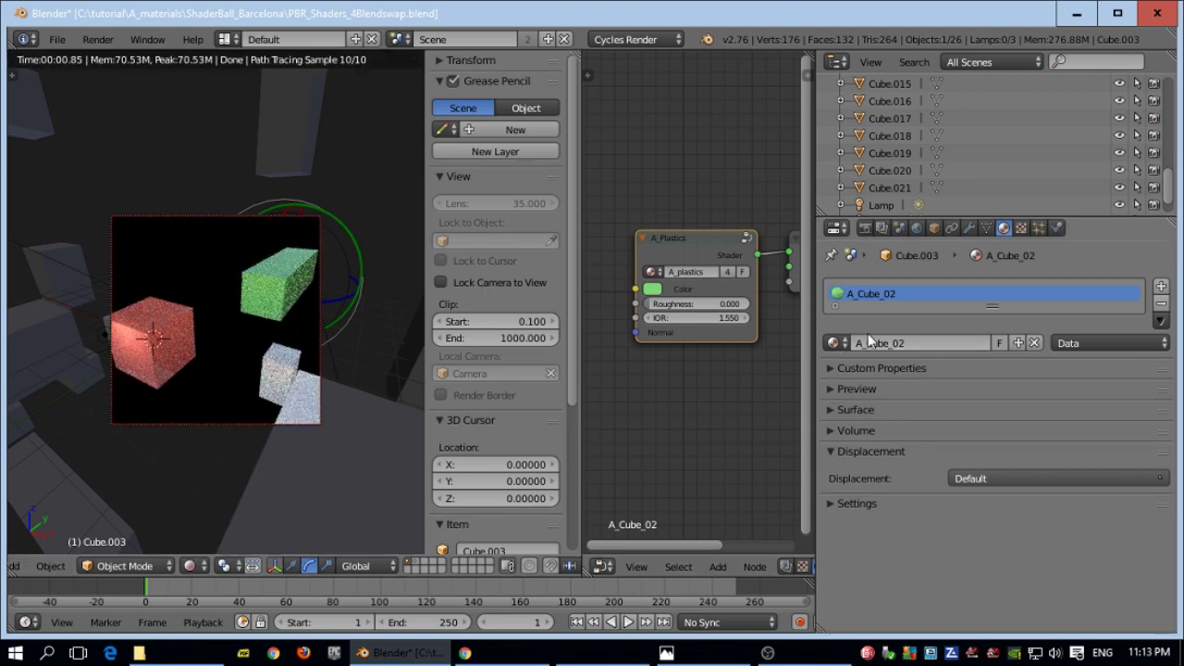
left_click(833, 343)
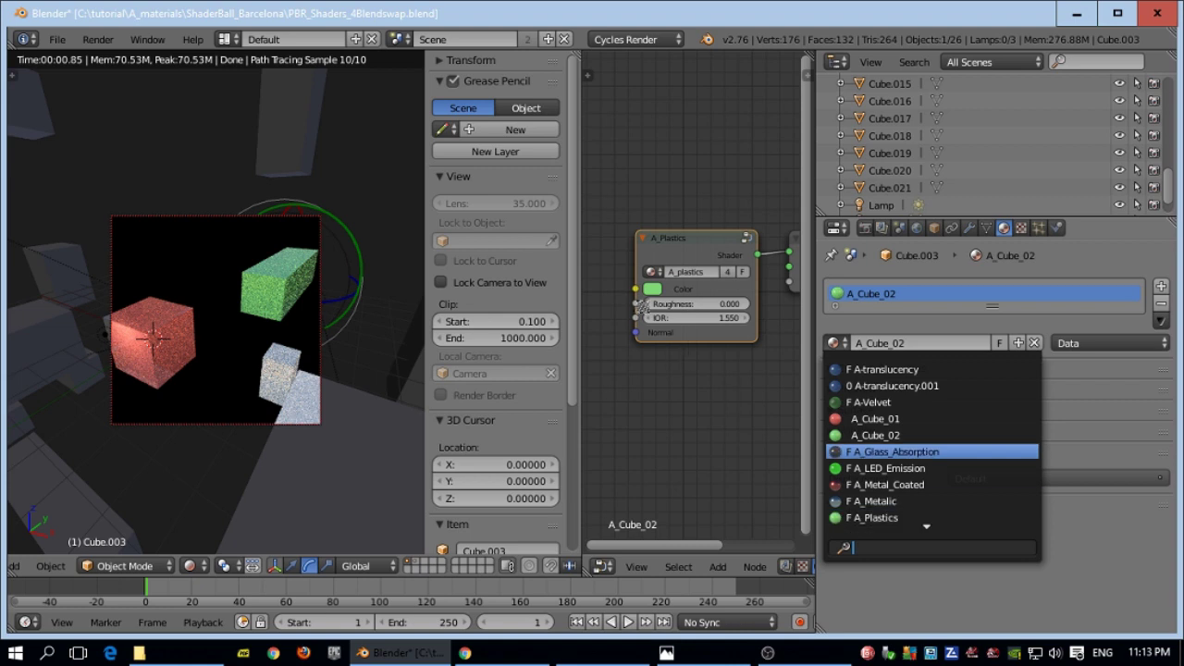
- Set the A_Plastics node's roughness in A_Cube_02 to 0.143 and take the 3D view out of rendered shading
mouse_move(652, 304)
left_mouse_down()
mouse_move(694, 303)
mouse_move(667, 317)
left_mouse_up()
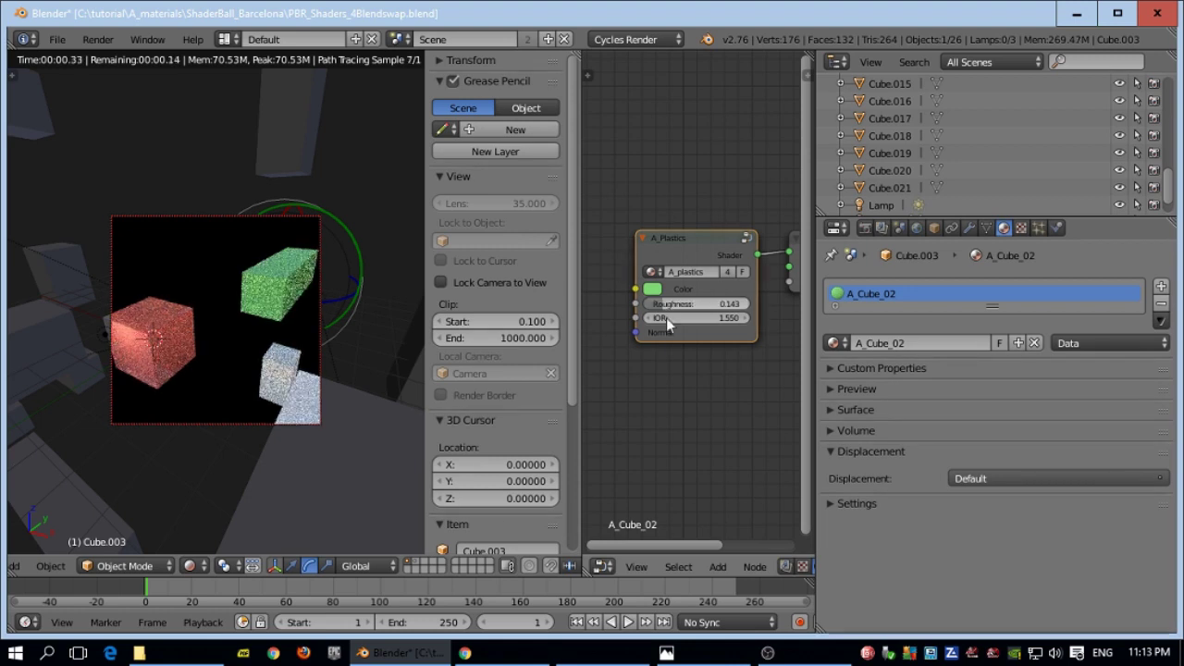
scroll(665, 391, "down", 3)
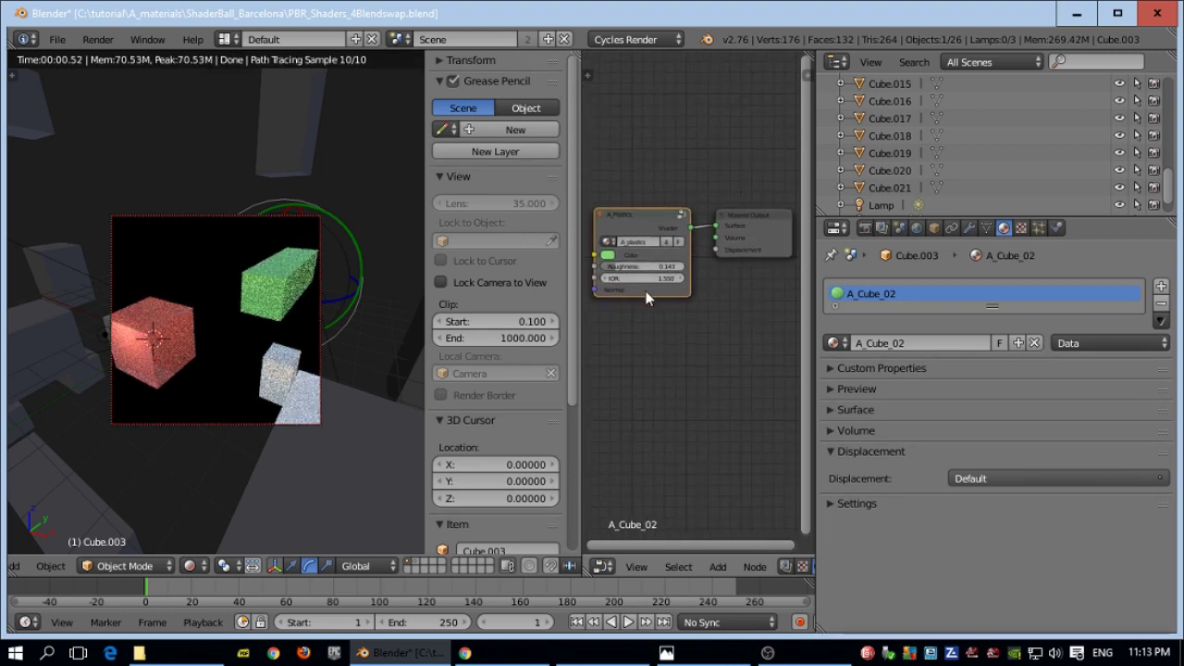
mouse_move(642, 282)
left_mouse_down()
mouse_move(583, 282)
mouse_move(641, 278)
left_mouse_up()
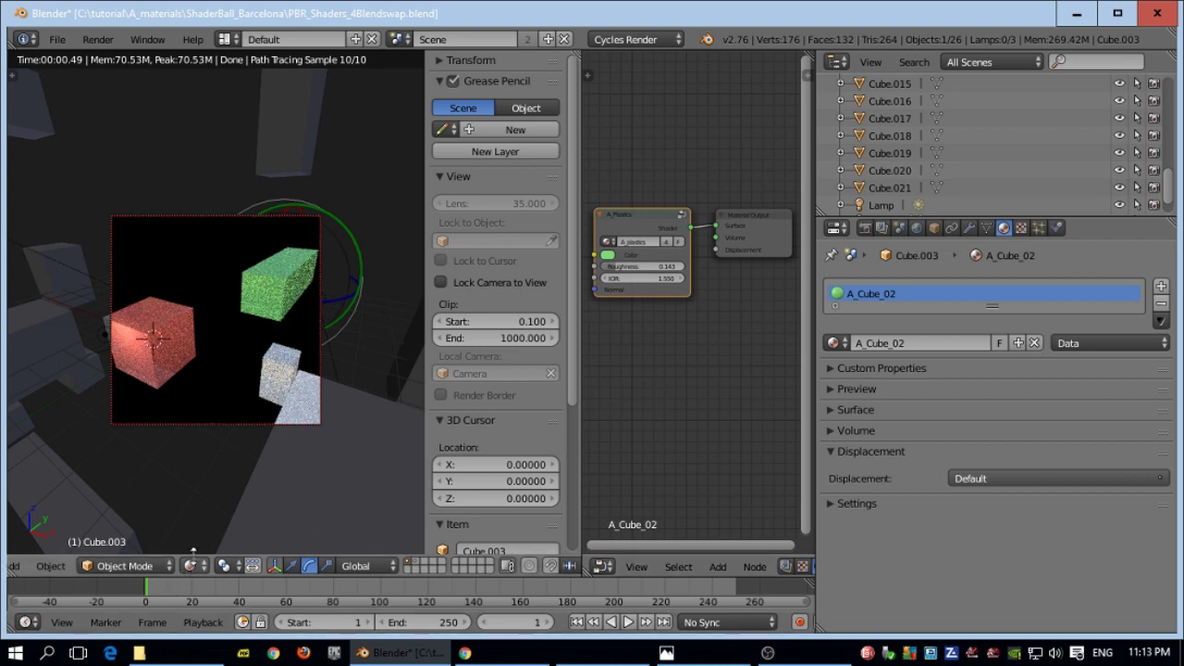
left_click(191, 564)
left_click(212, 502)
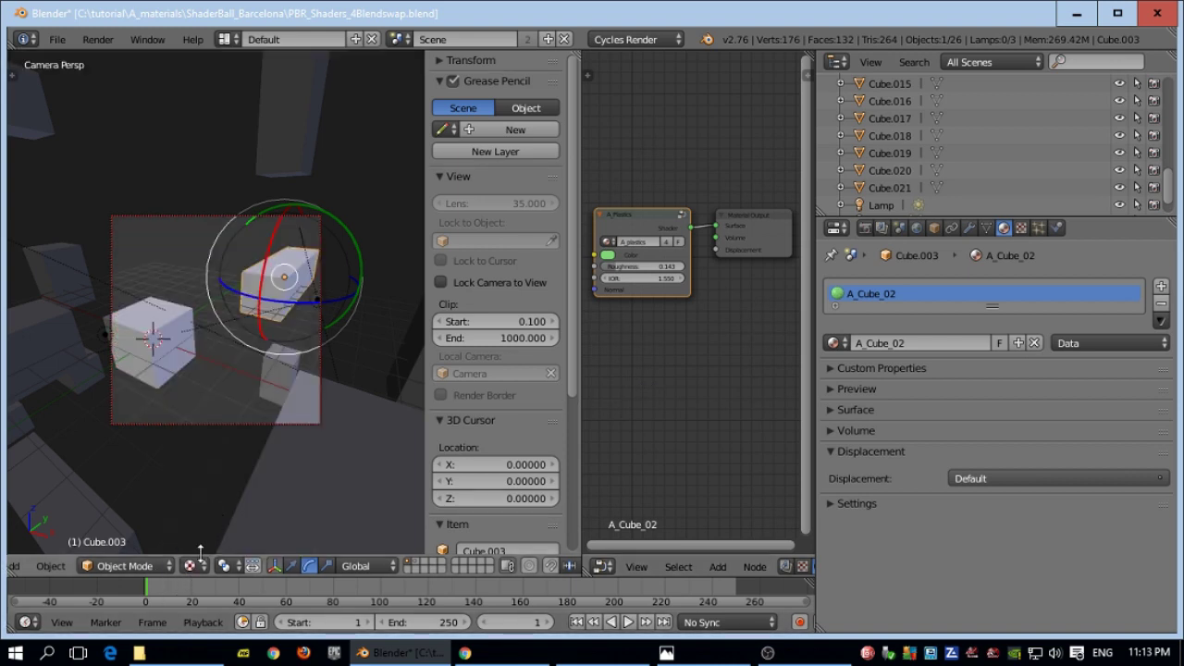